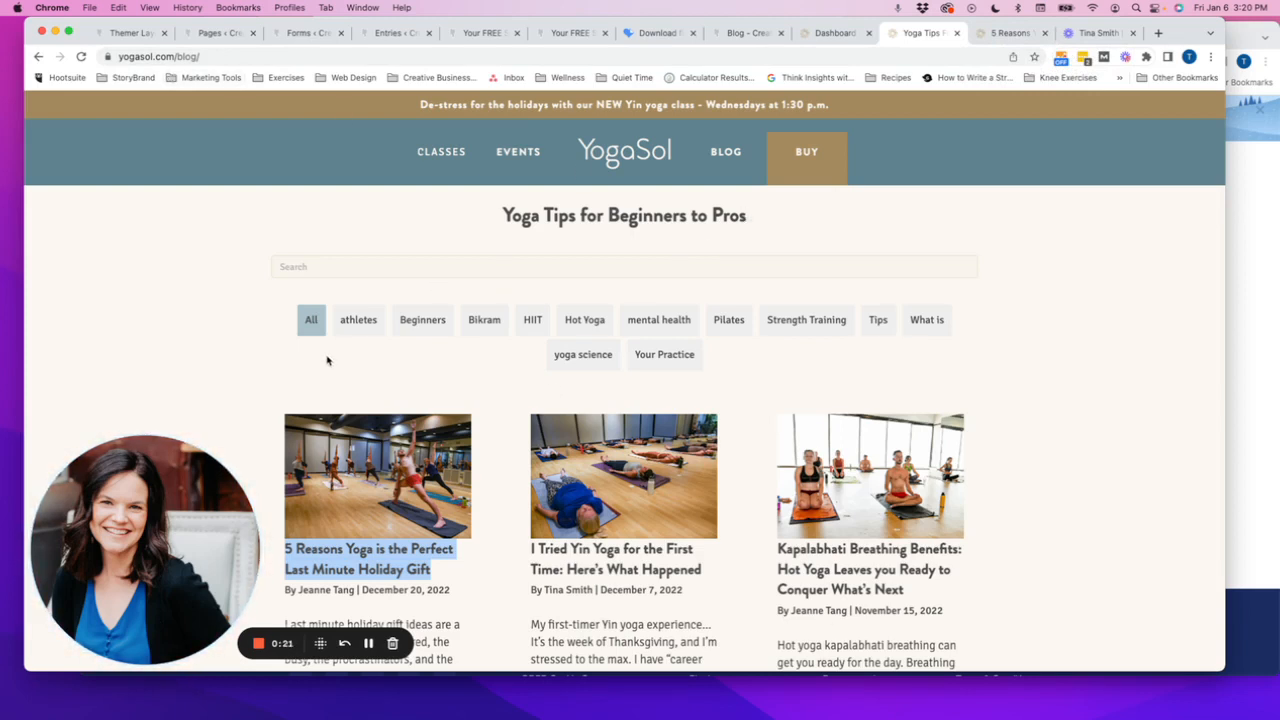
# Look over the YogaSol blog listing and the post "5 Reasons Yoga is the Perfect Last Minute Holiday Gift"
pyautogui.scroll(-5, 388, 378)
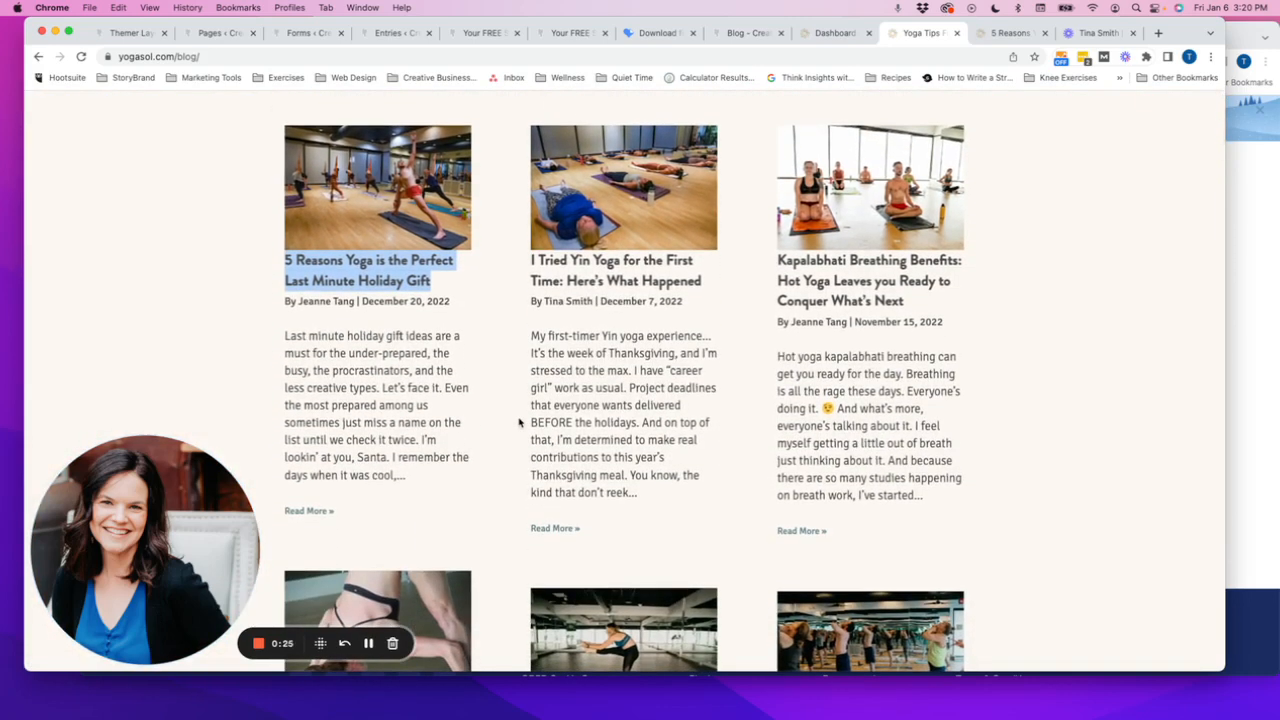
pyautogui.scroll(5, 519, 423)
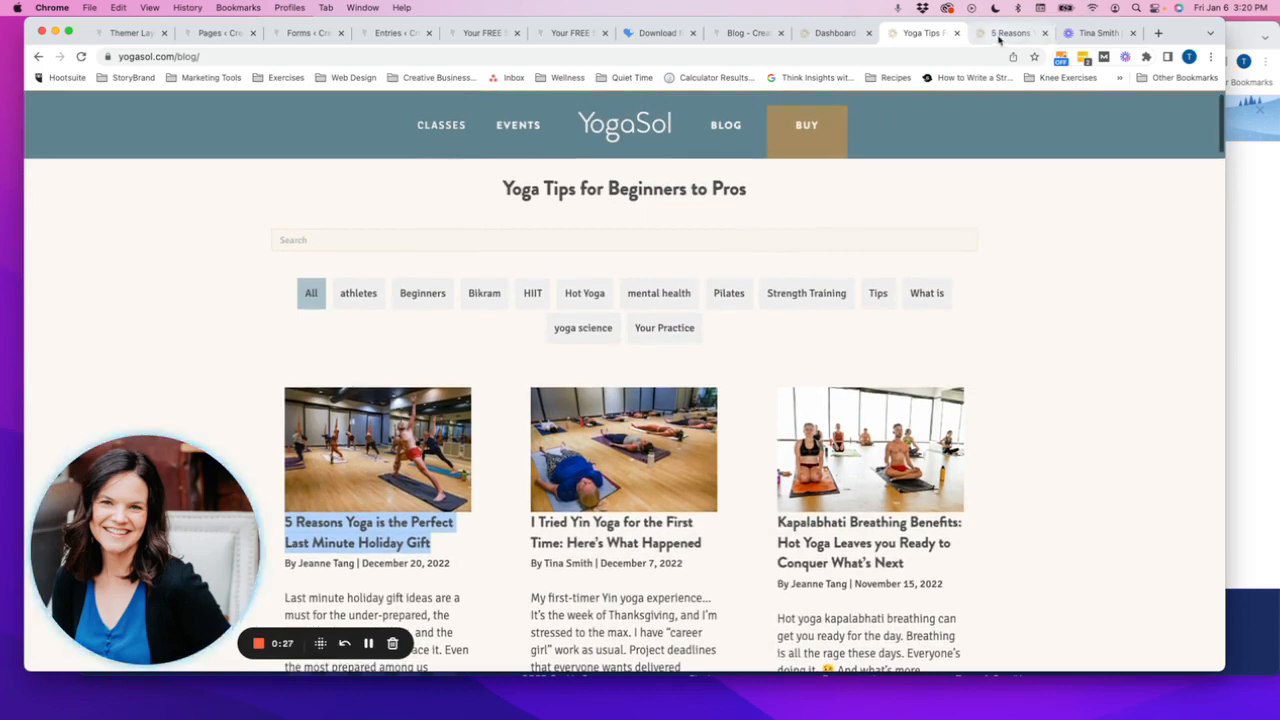
pyautogui.click(1000, 36)
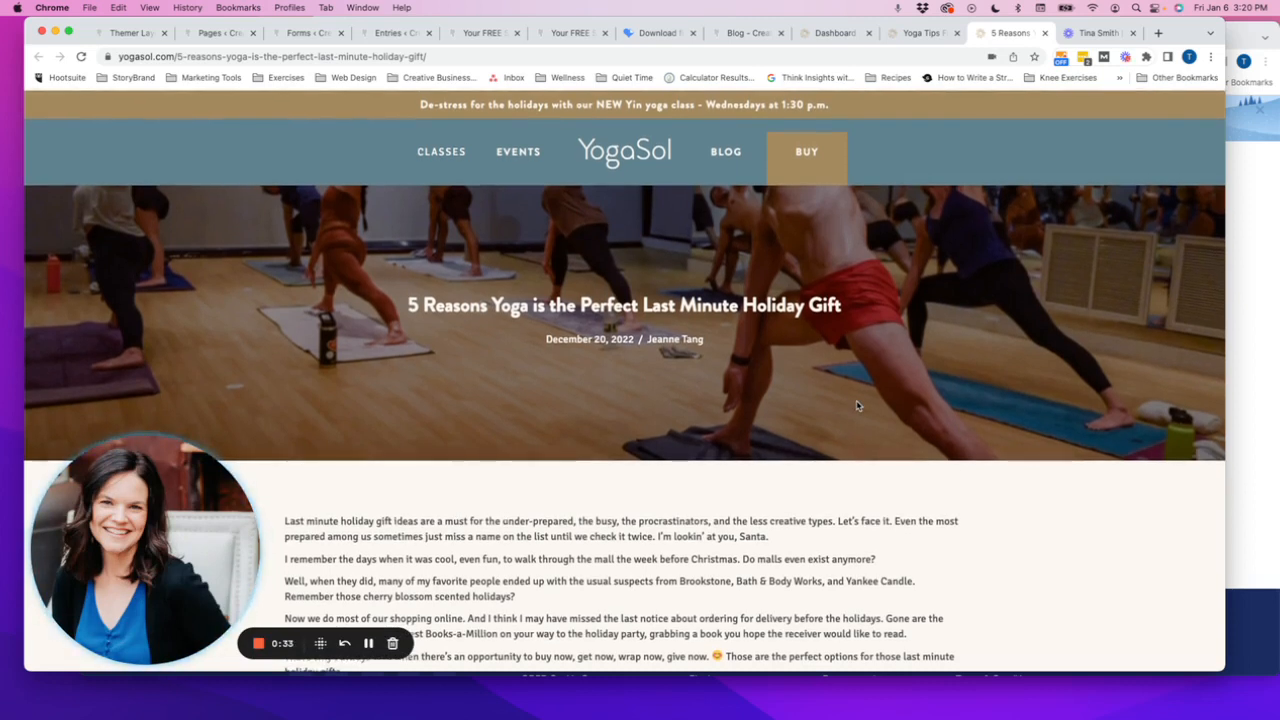
# Switch to the YogaSol WordPress dashboard and view the installed themes
pyautogui.click(833, 33)
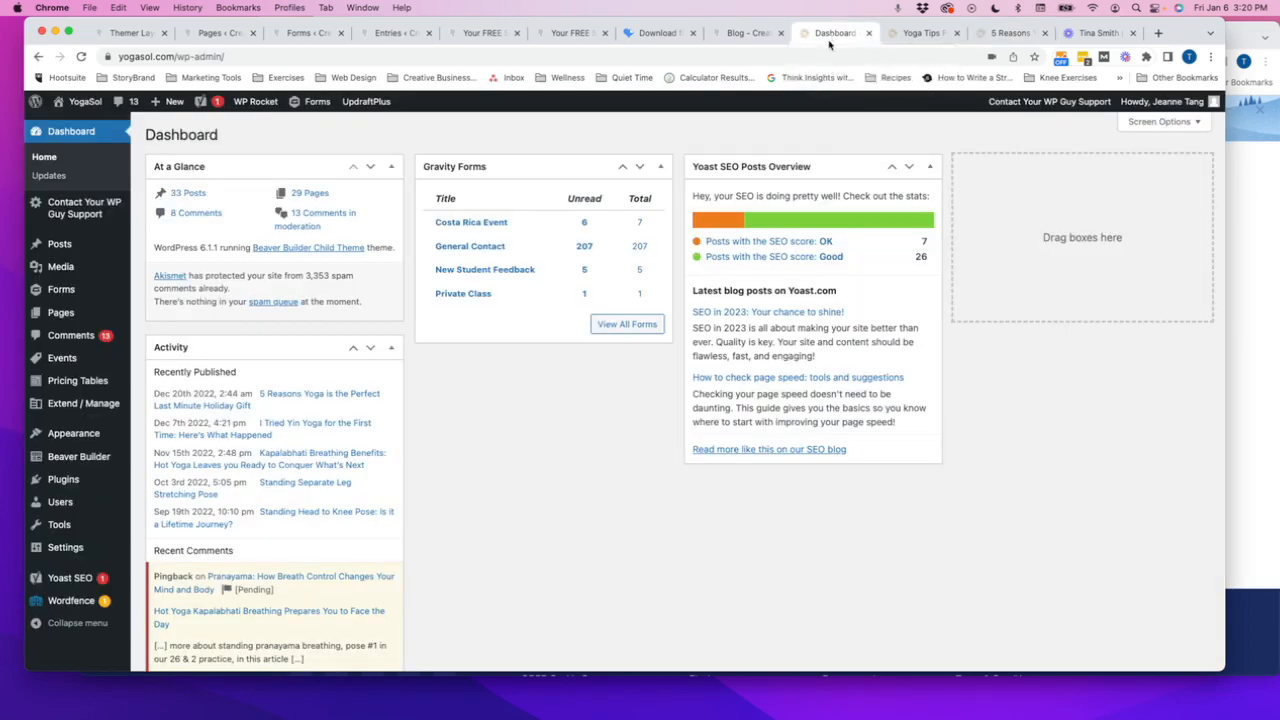
pyautogui.click(74, 434)
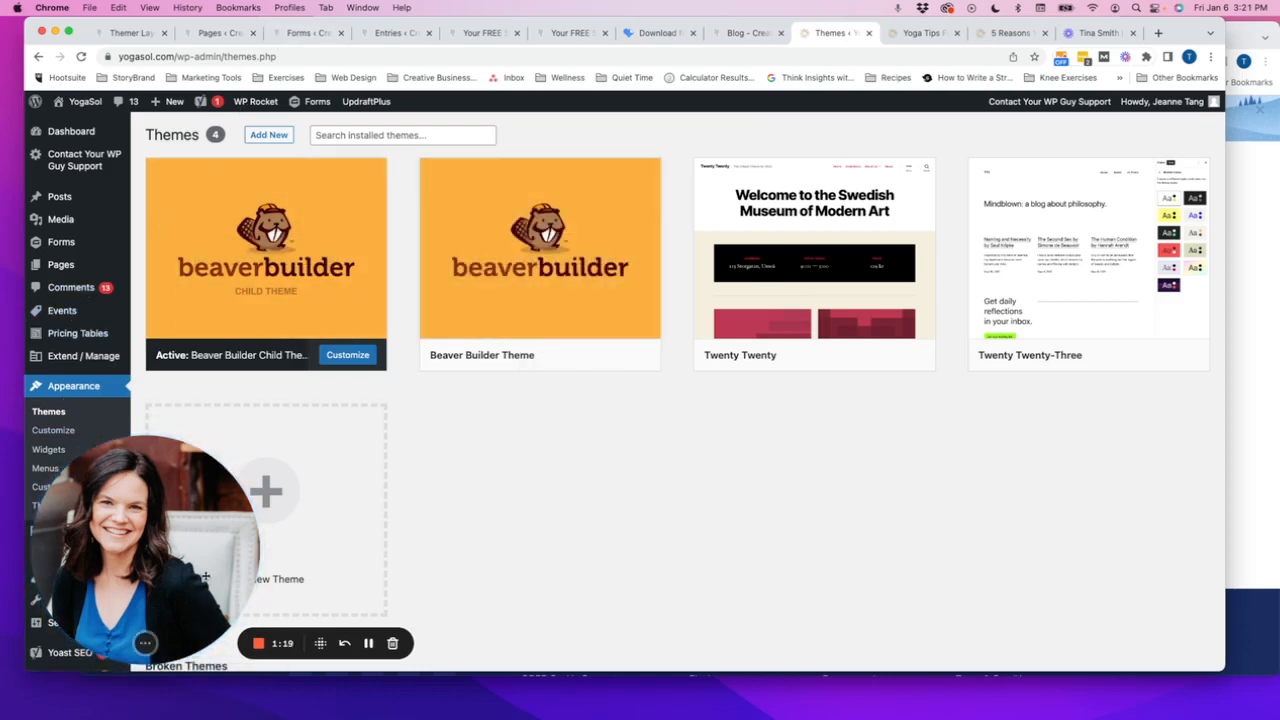
# Examine the installed plugins for the Beaver Builder Plugin, Beaver Themer and Ultimate Addons for Beaver Builder
pyautogui.moveTo(60, 532)
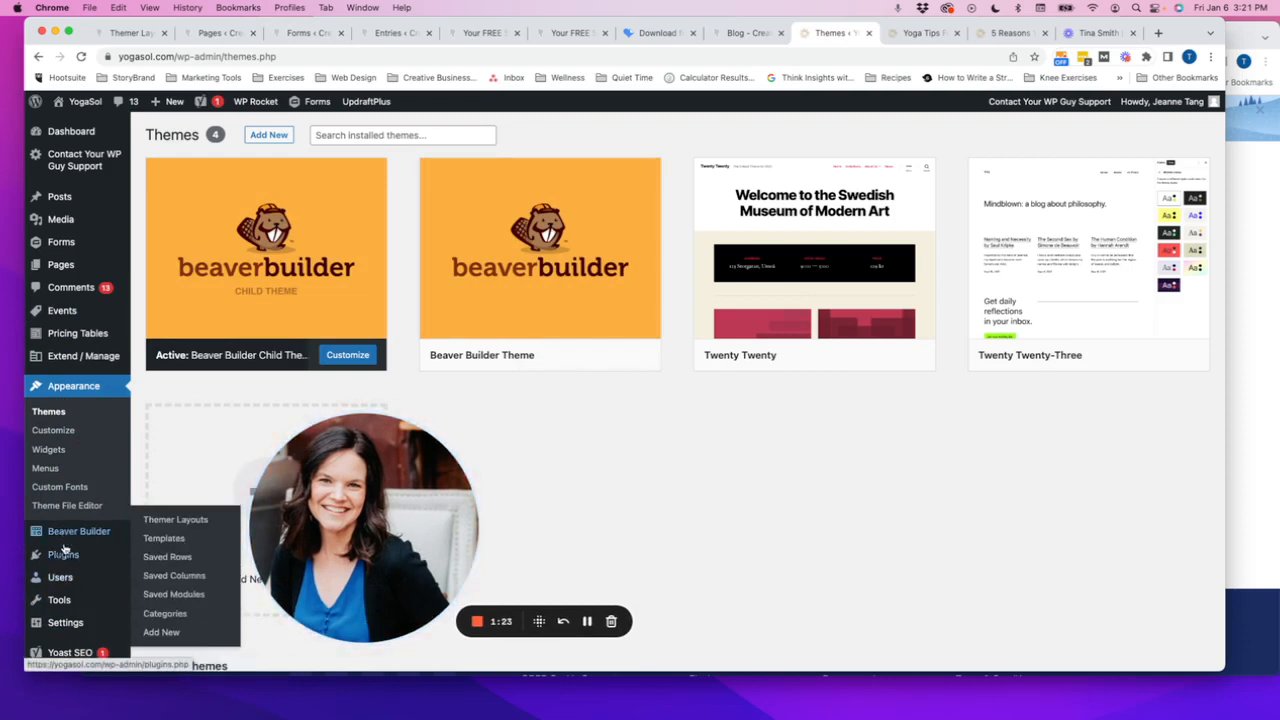
pyautogui.click(62, 560)
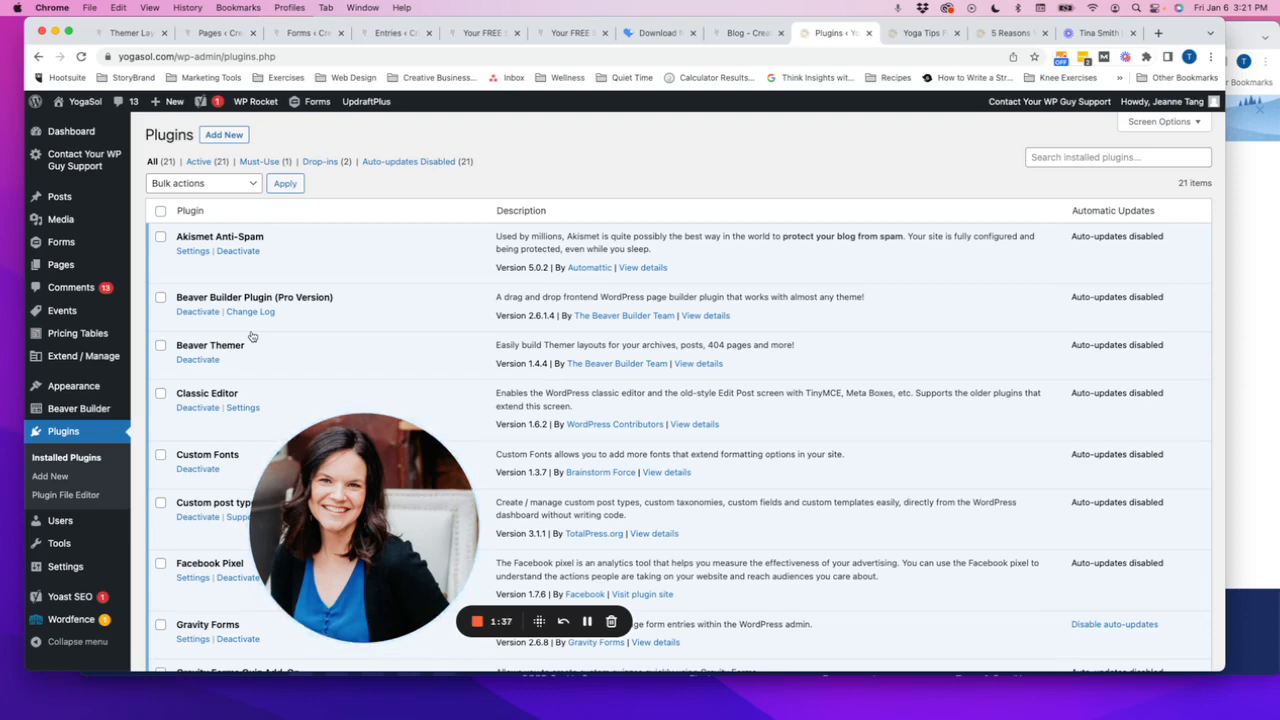
pyautogui.scroll(-5, 252, 337)
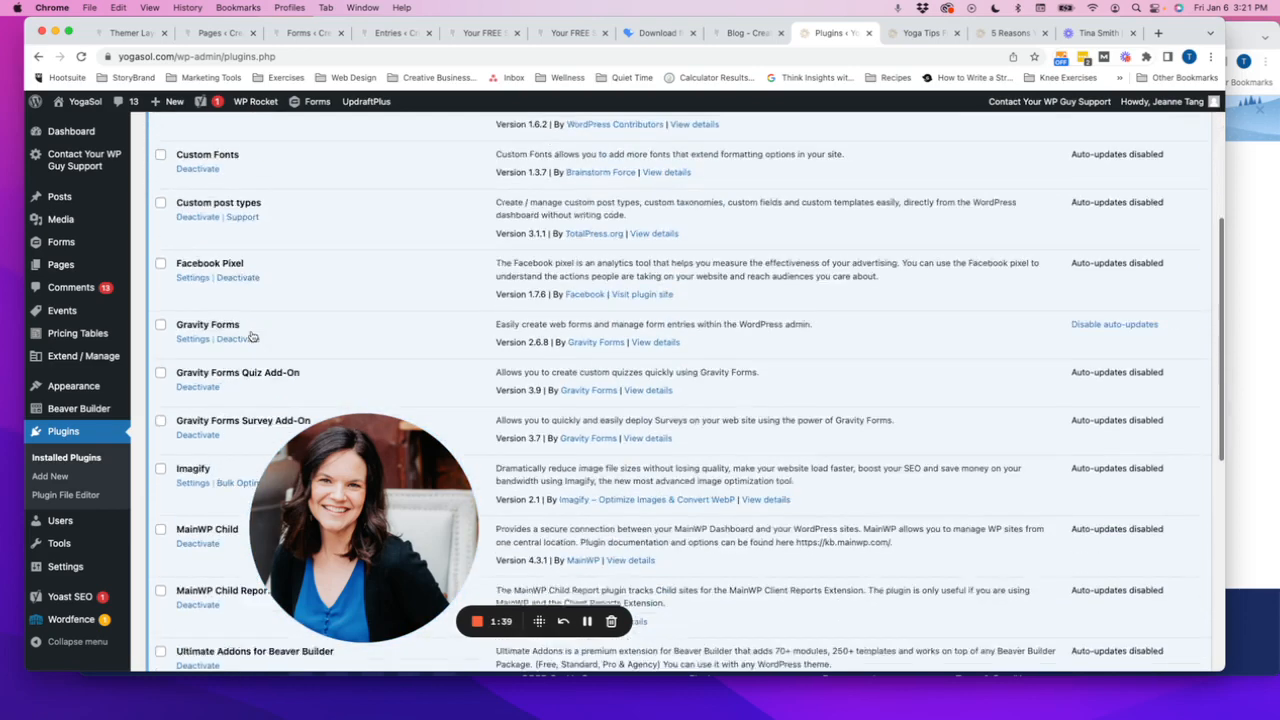
pyautogui.scroll(-8, 252, 337)
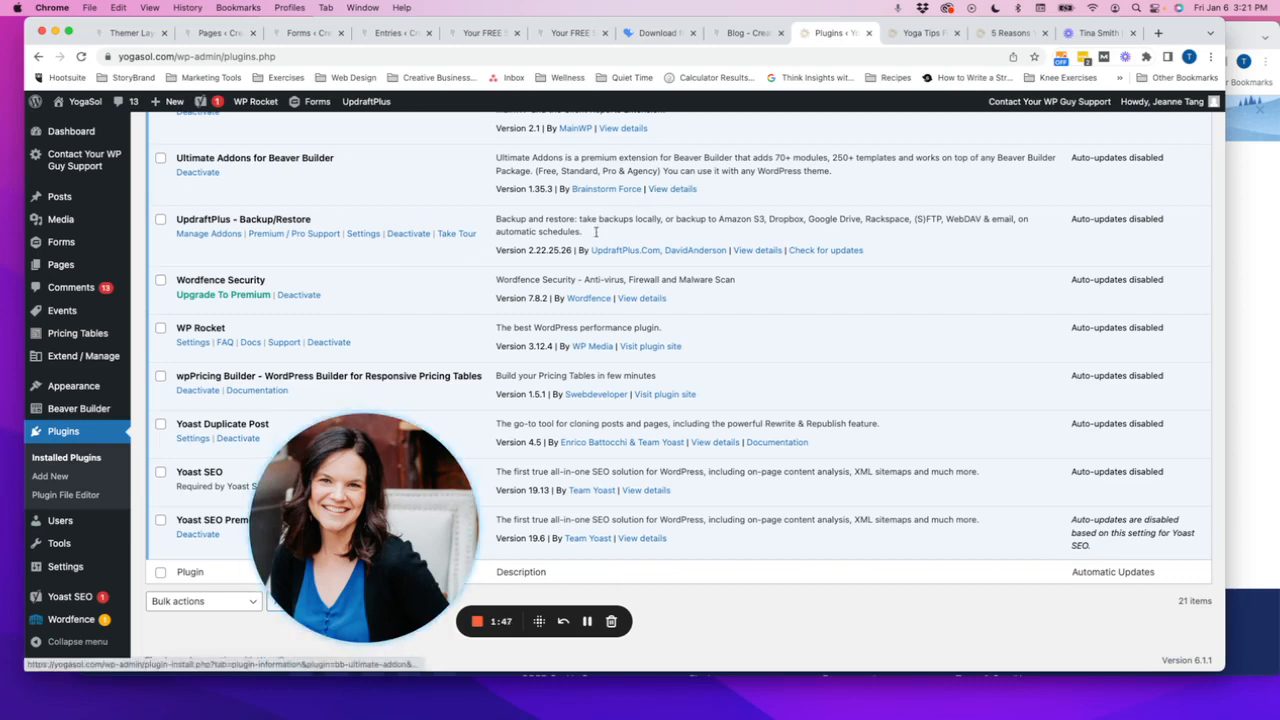
pyautogui.scroll(15, 427, 311)
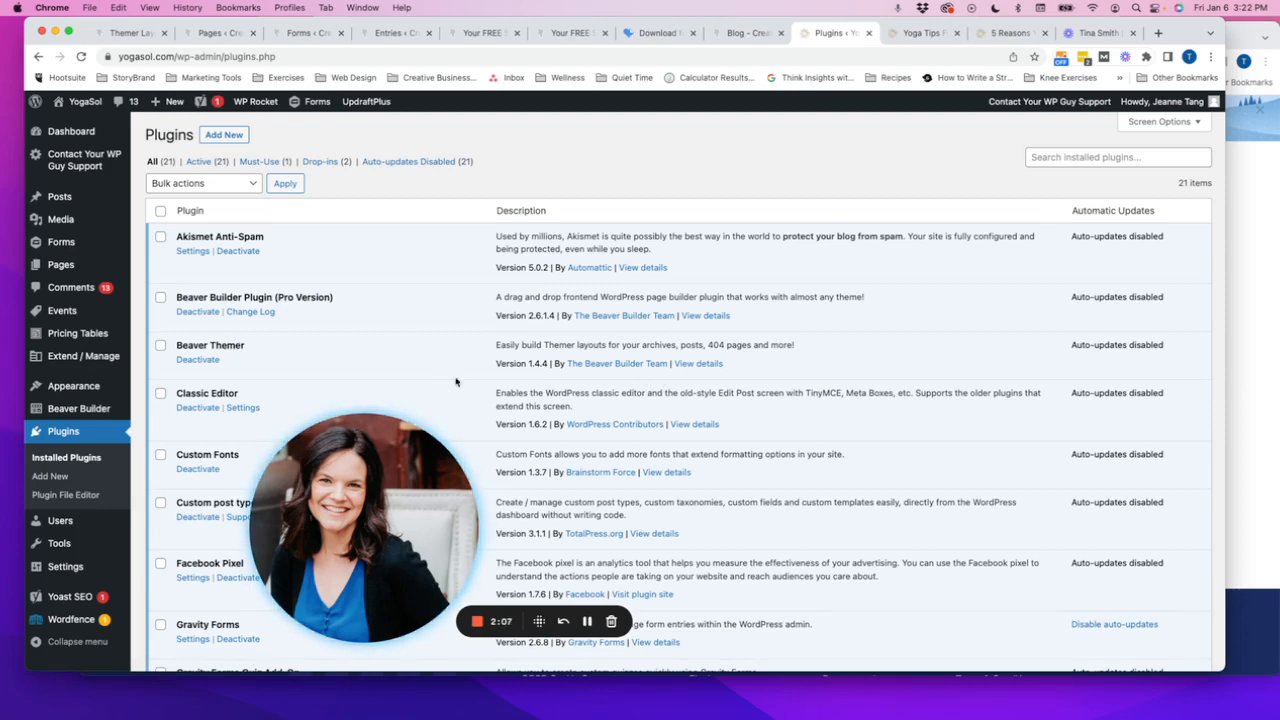
pyautogui.scroll(-10, 456, 381)
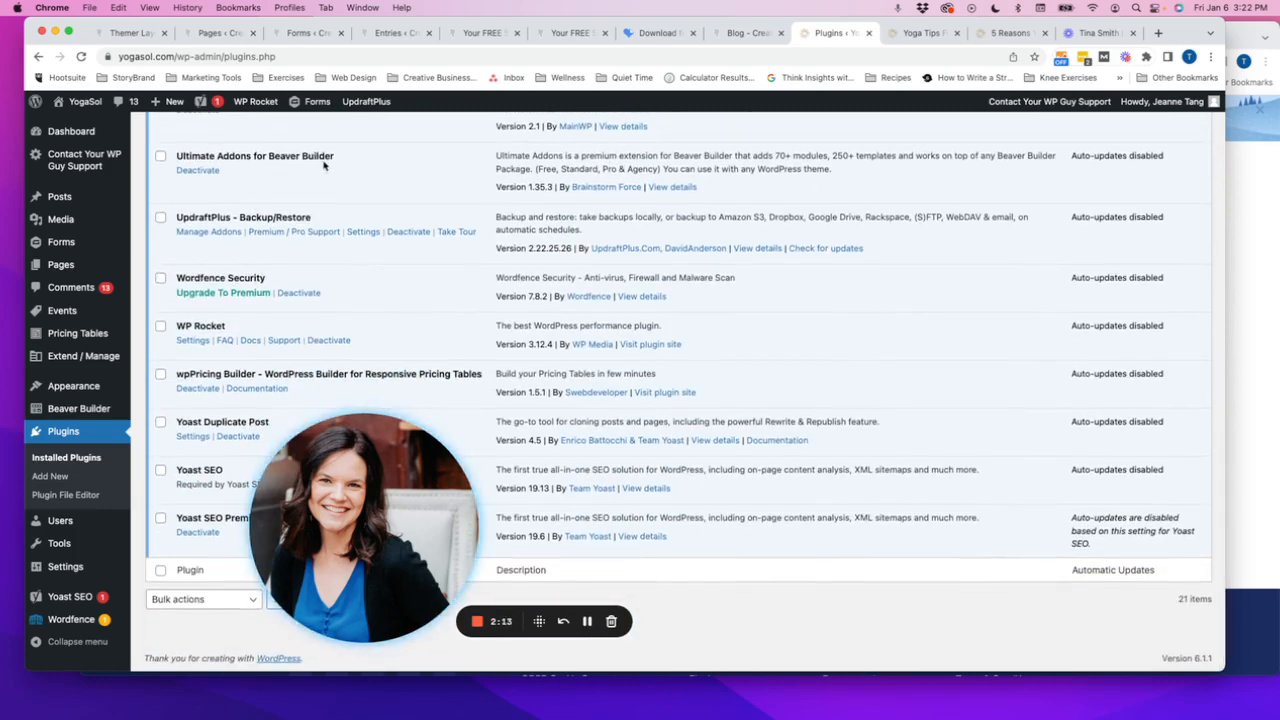
pyautogui.scroll(1, 330, 175)
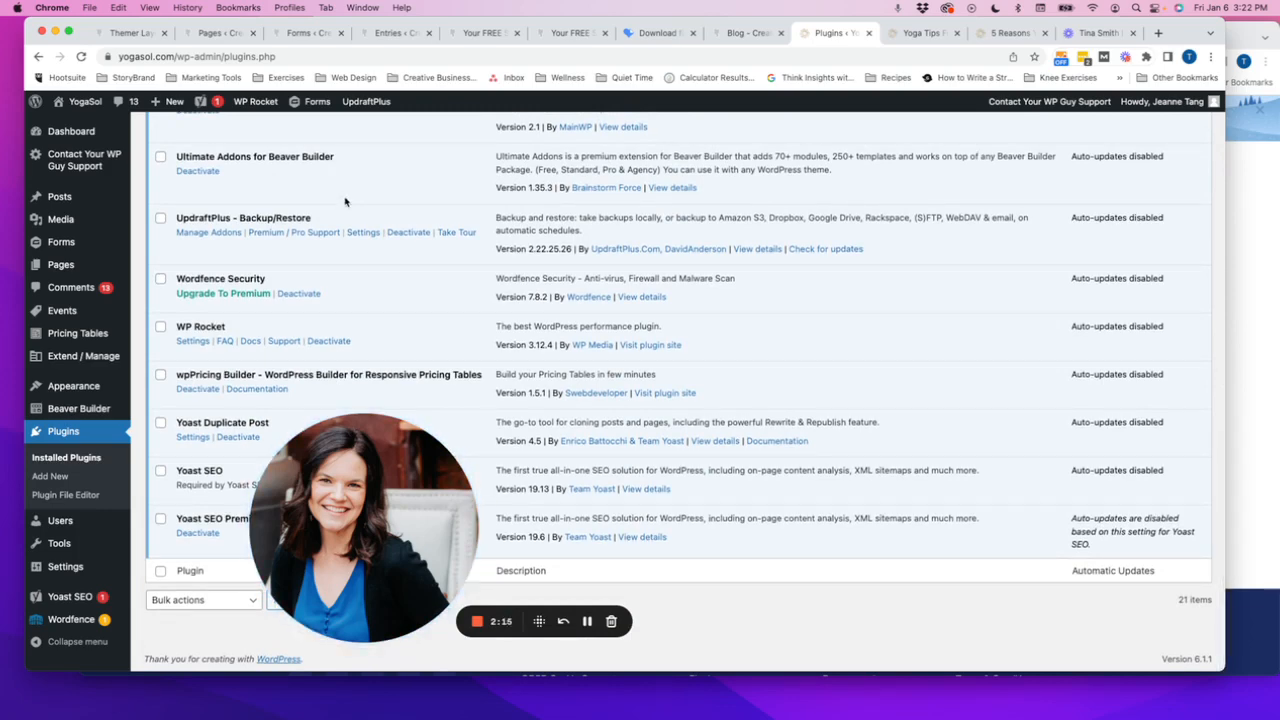
pyautogui.scroll(15, 347, 202)
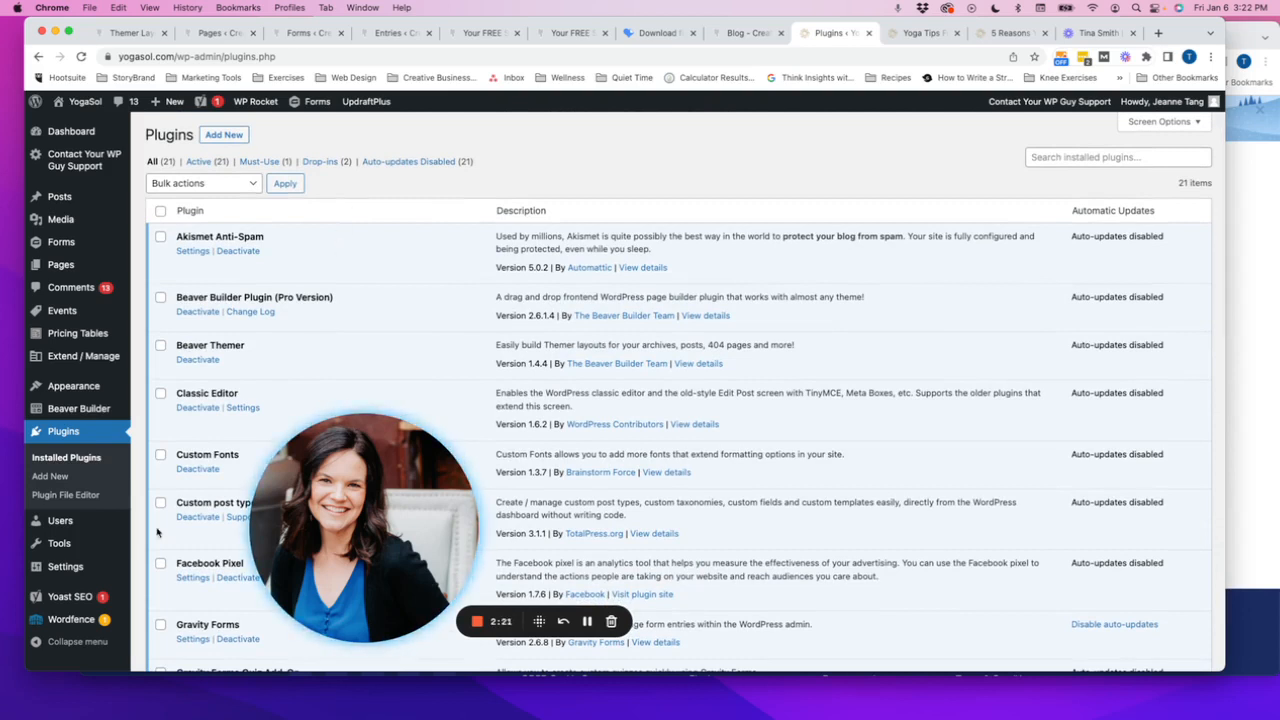
# Start a new Beaver Builder item titled "Blog Post Single" with the type Themer Layout
pyautogui.moveTo(83, 413)
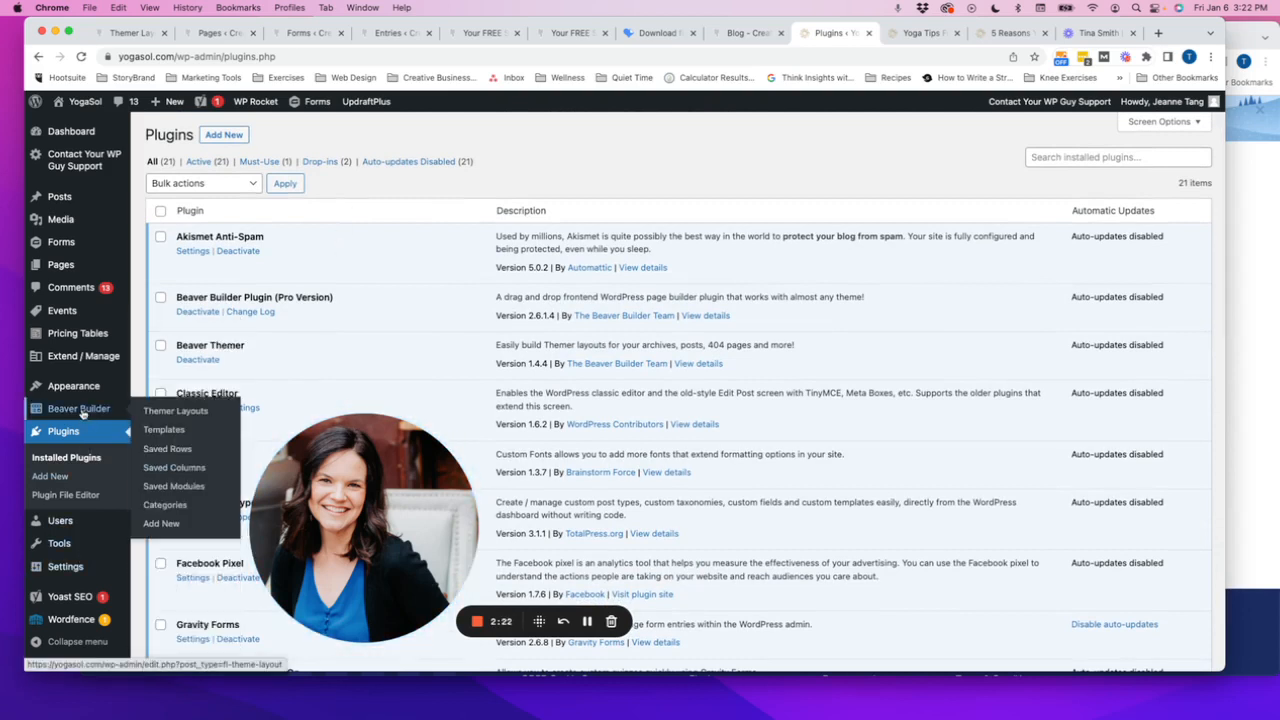
pyautogui.click(199, 416)
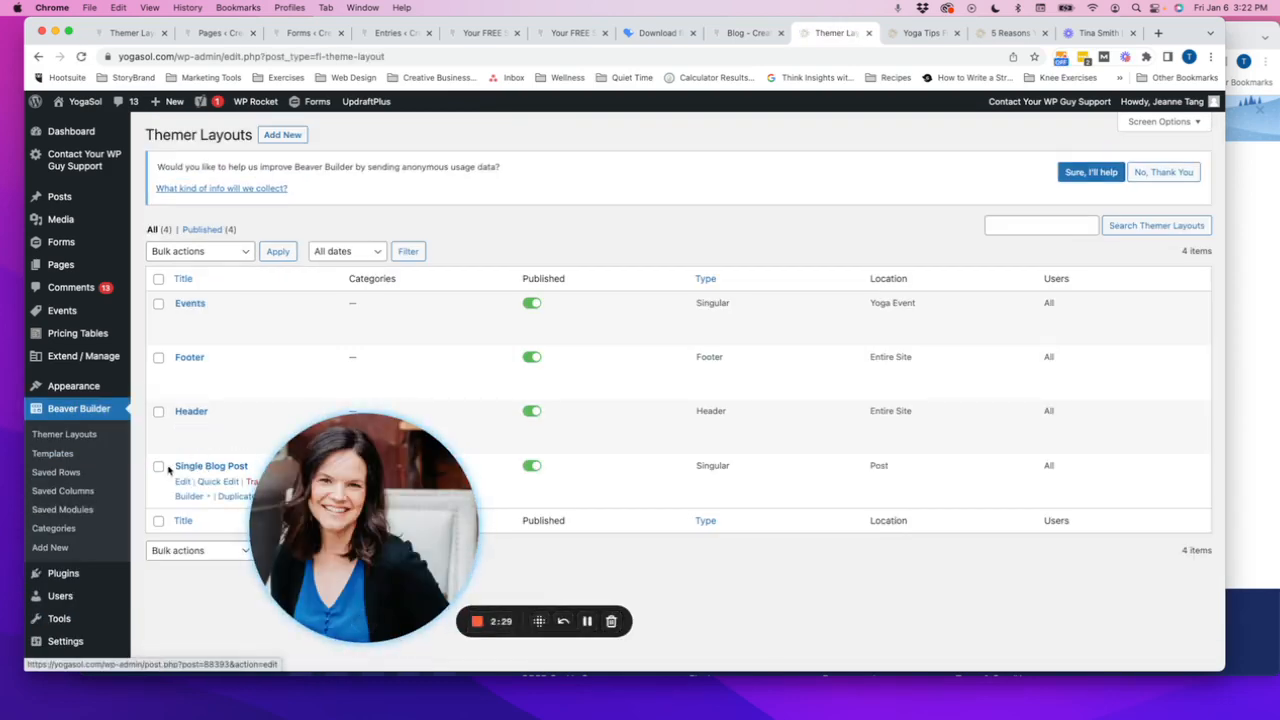
pyautogui.click(281, 136)
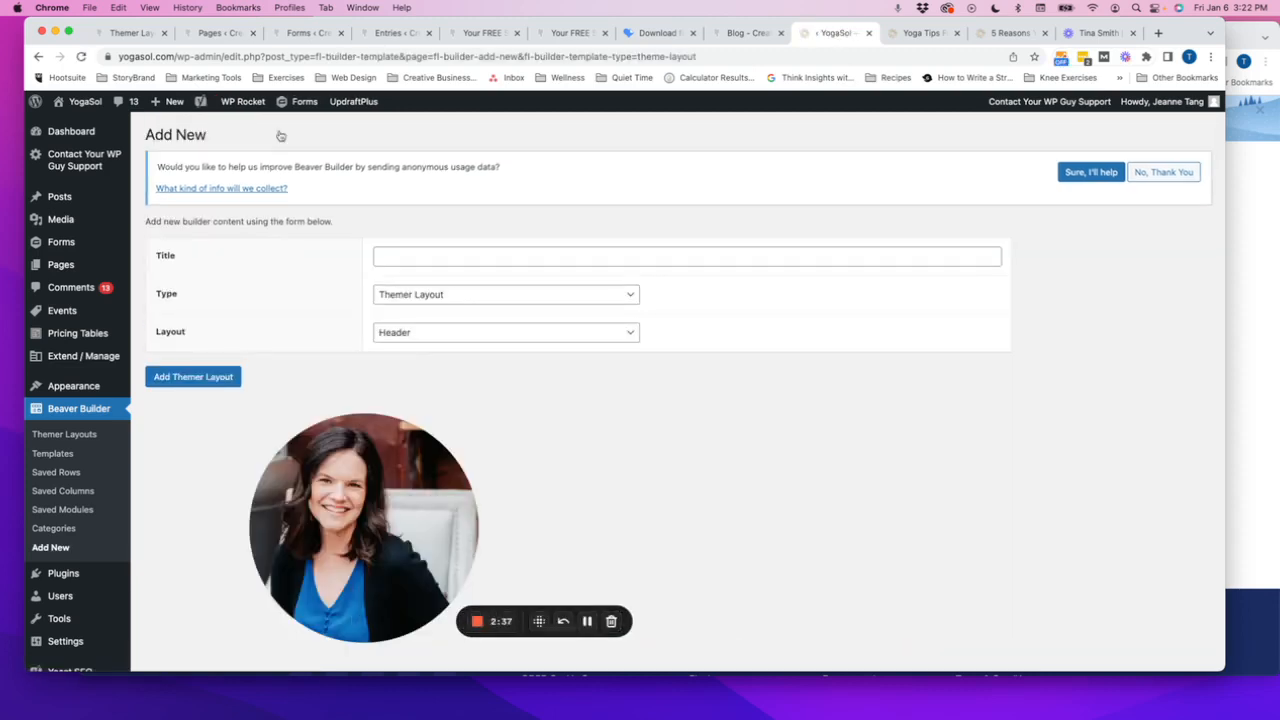
pyautogui.click(409, 255)
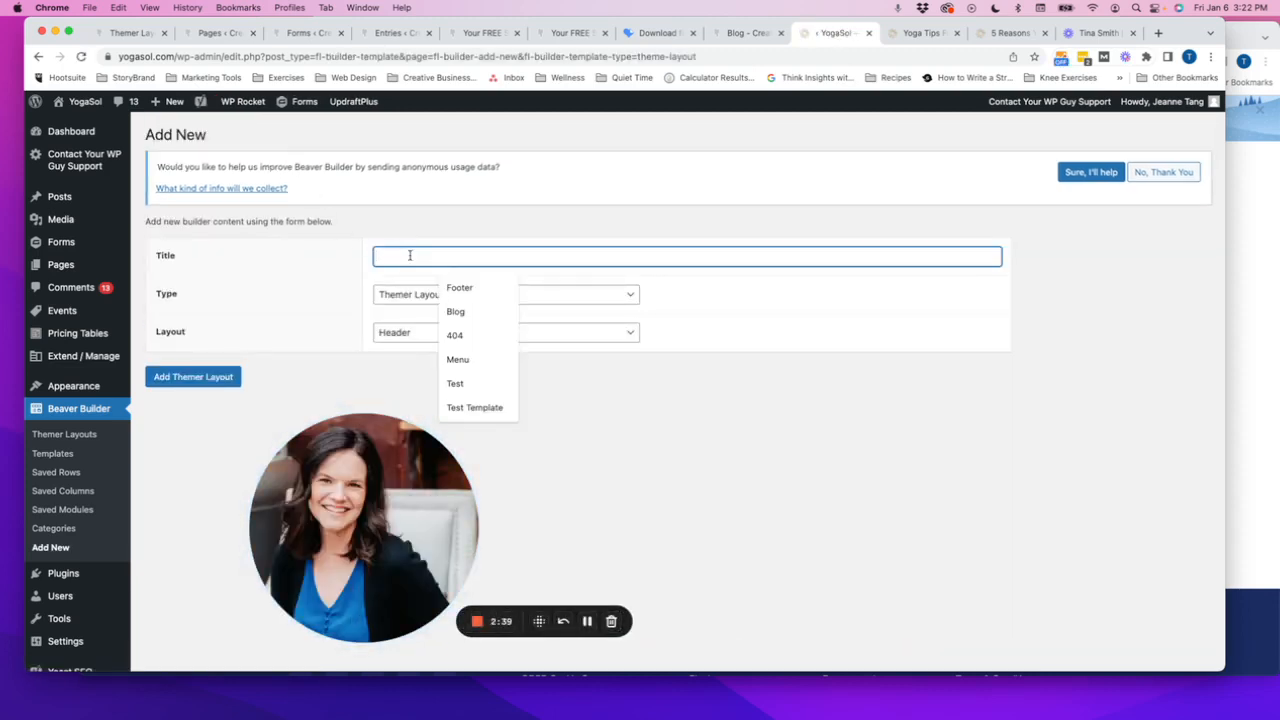
pyautogui.write('Blog Post Single')
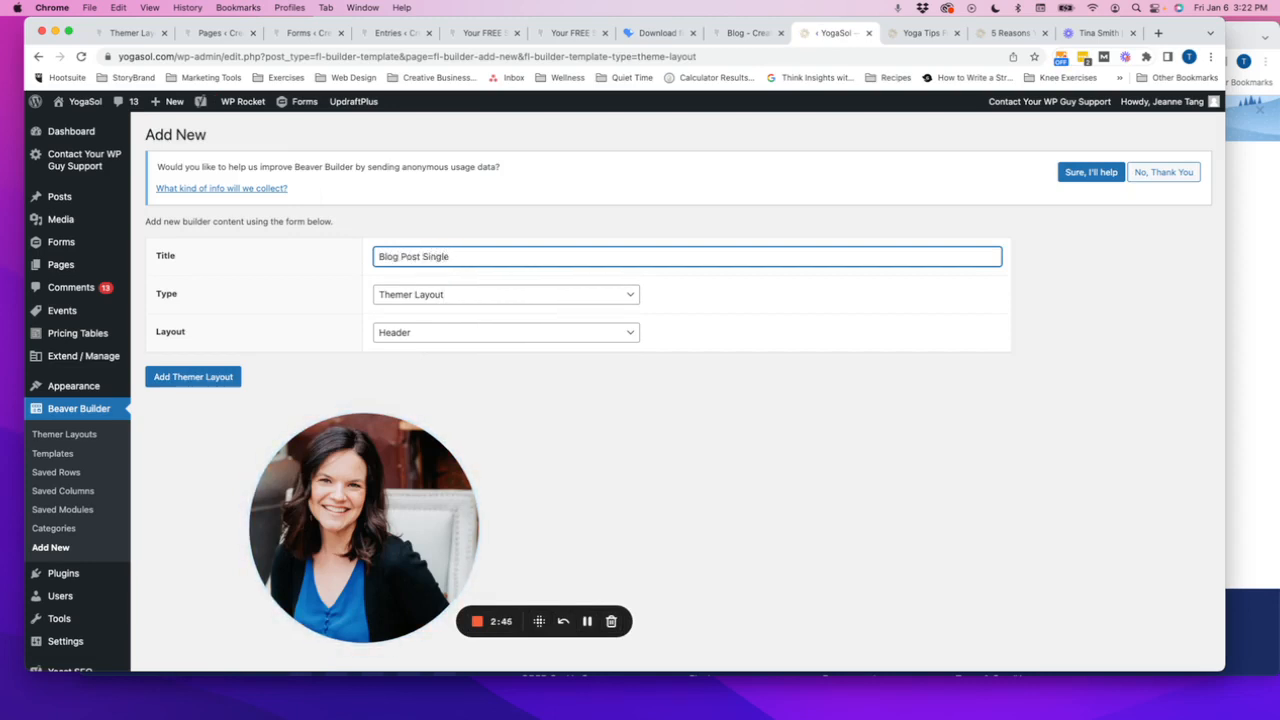
pyautogui.click(466, 299)
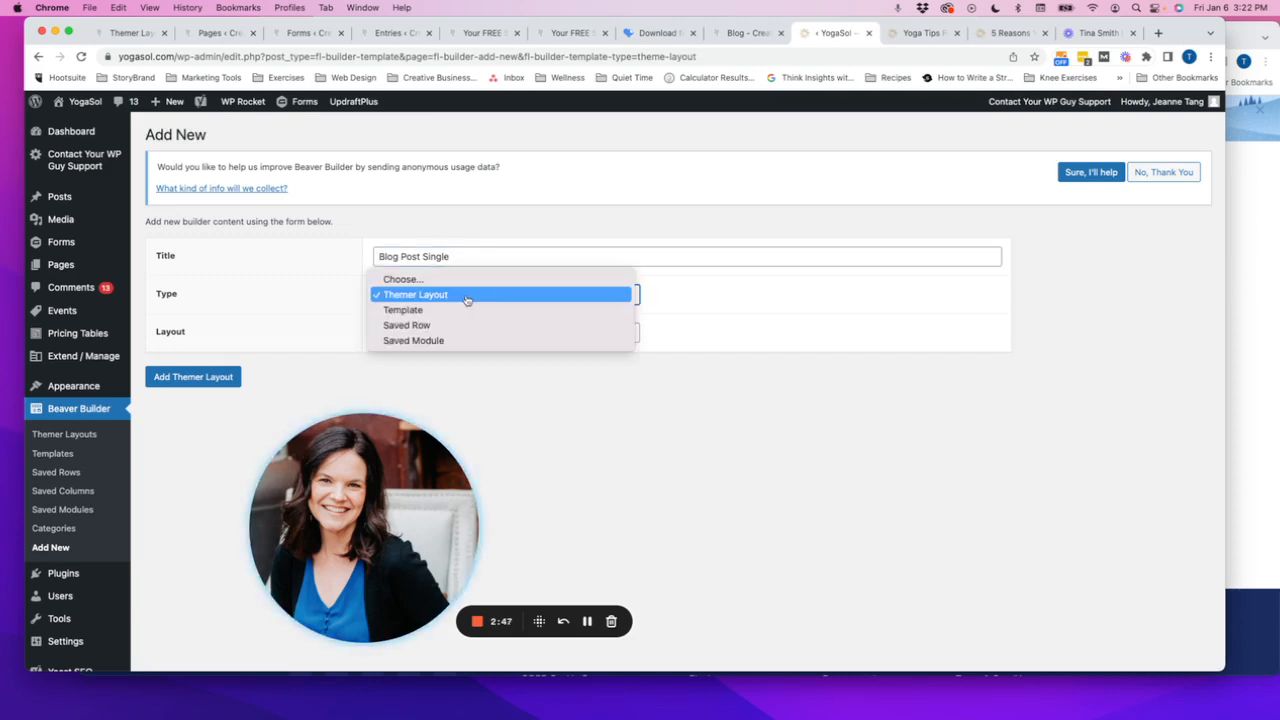
pyautogui.click(469, 297)
# Check the available layout choices and look through the YogaSol blog listing page as an archive example
pyautogui.click(470, 334)
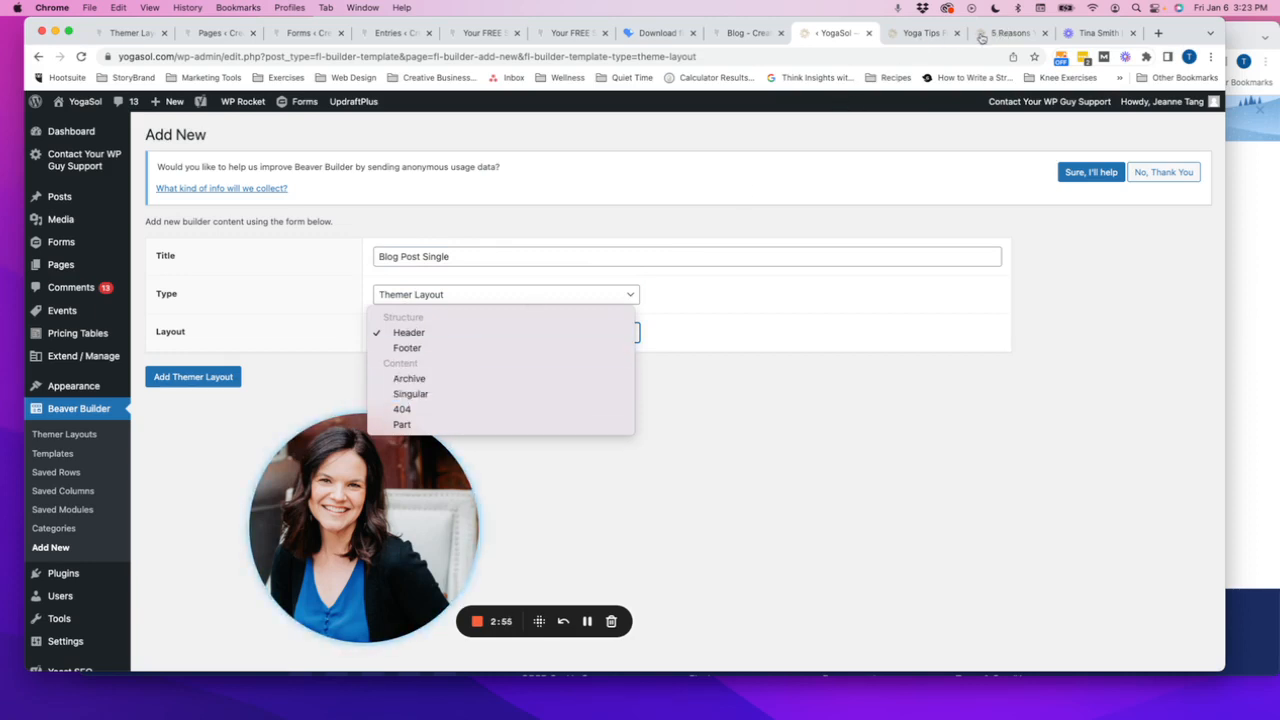
pyautogui.click(926, 35)
pyautogui.click(926, 35)
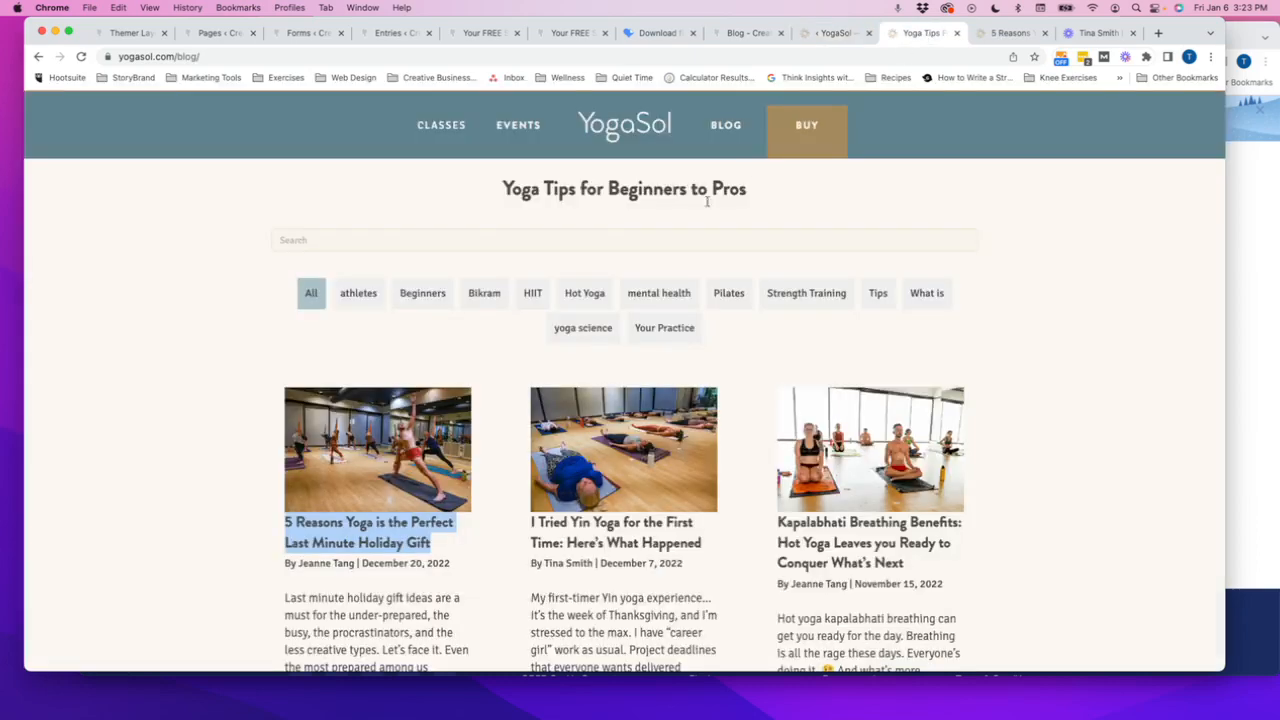
pyautogui.scroll(-5, 766, 499)
pyautogui.scroll(-4, 768, 499)
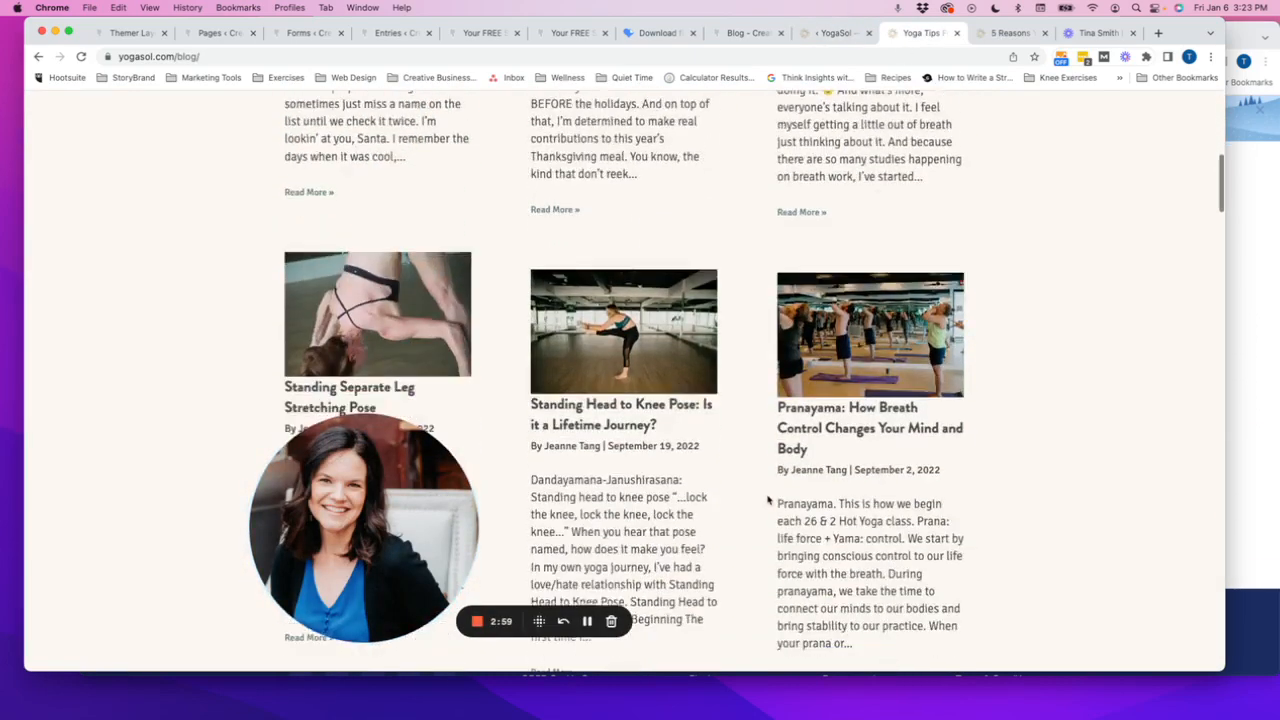
pyautogui.scroll(5, 768, 499)
pyautogui.scroll(4, 768, 499)
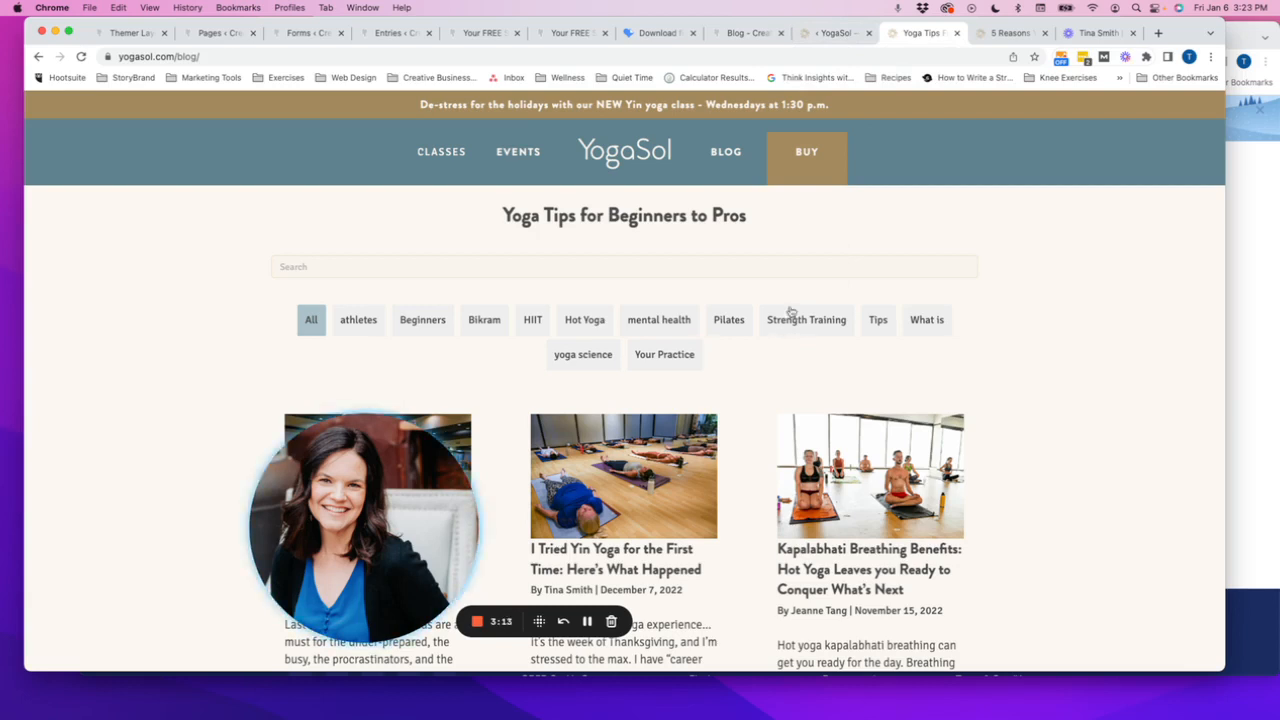
# Set the new item's layout to Singular and add the Themer layout
pyautogui.click(832, 36)
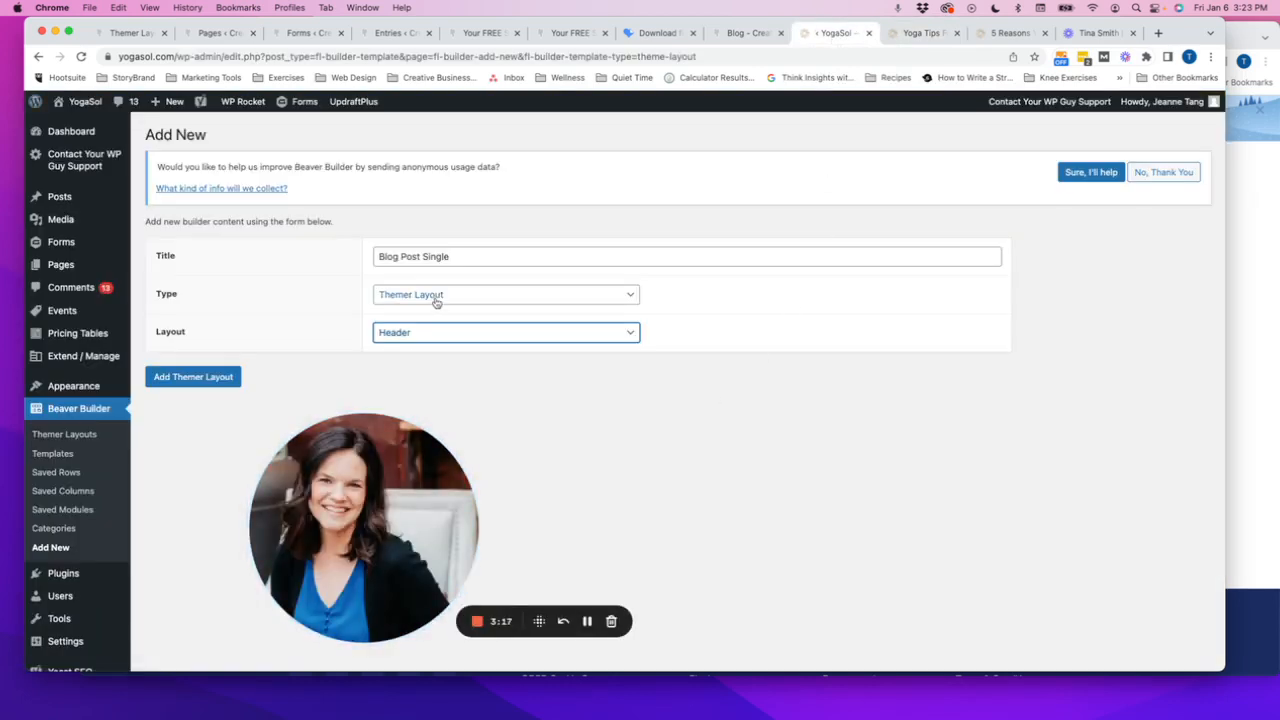
pyautogui.click(437, 337)
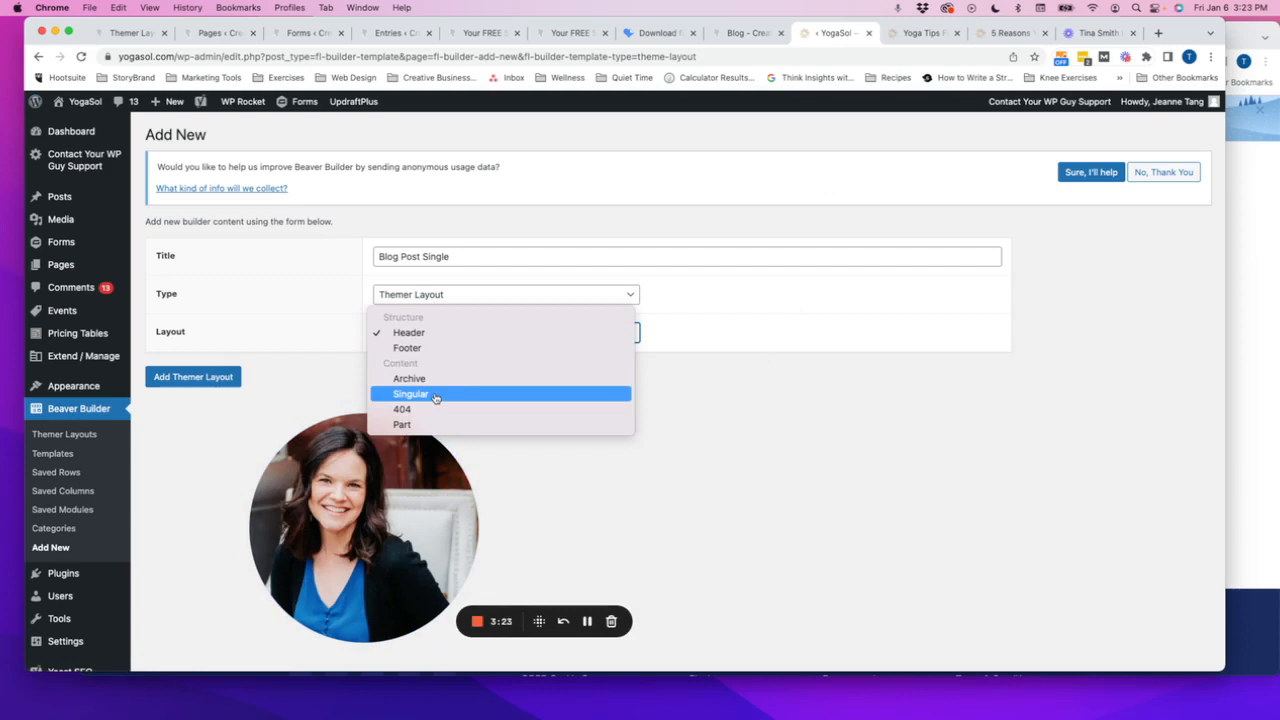
pyautogui.click(435, 396)
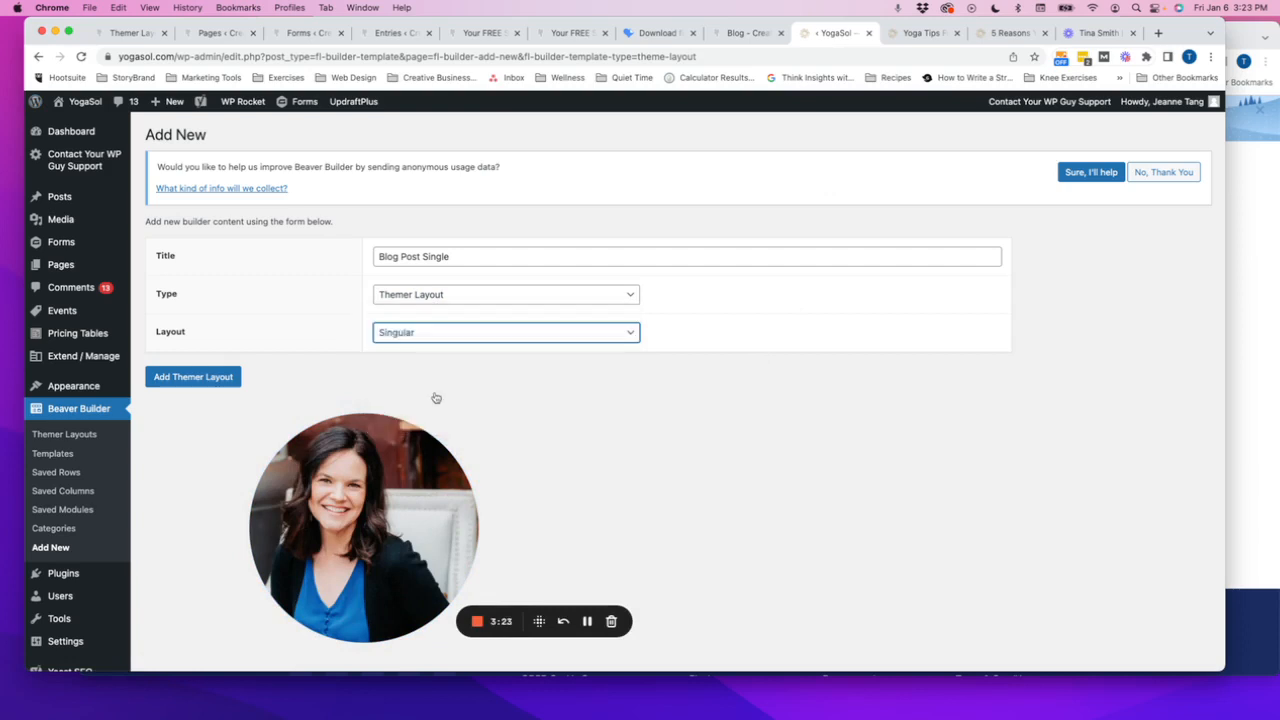
pyautogui.click(183, 381)
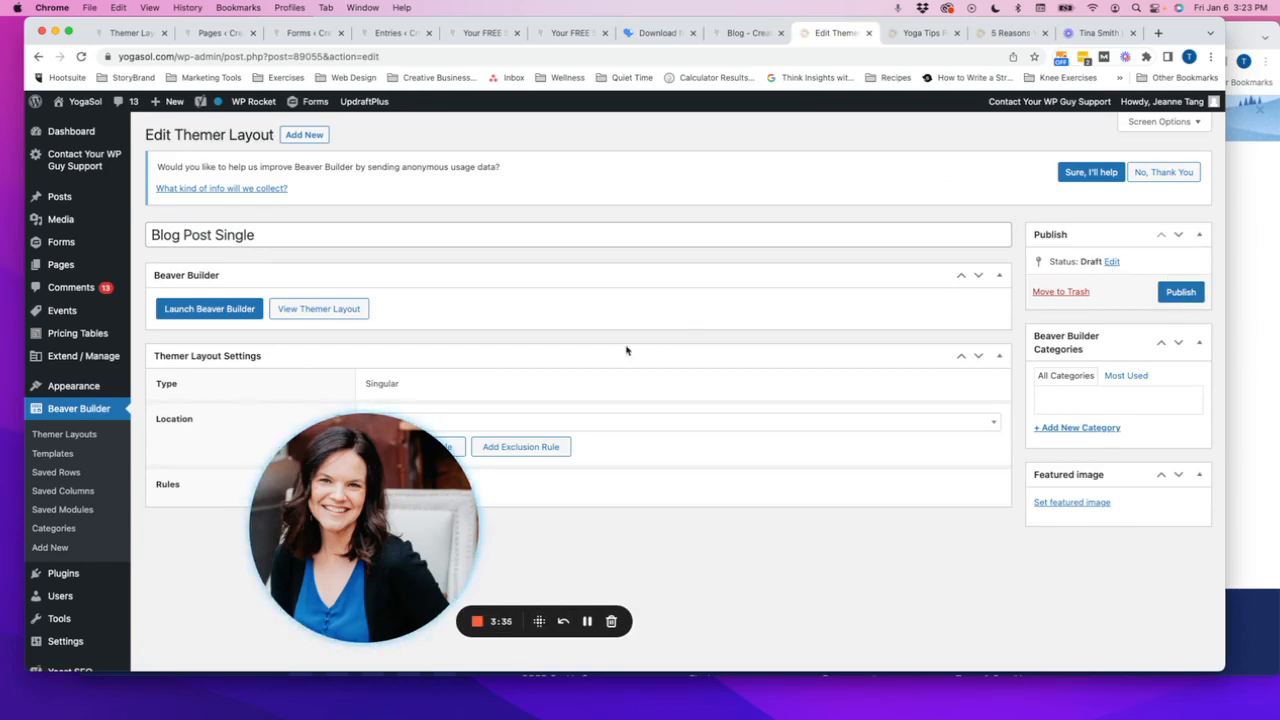
# Examine the Themer layout's location choices and the example blog post without assigning a location
pyautogui.moveTo(366, 444); pyautogui.dragTo(152, 454)
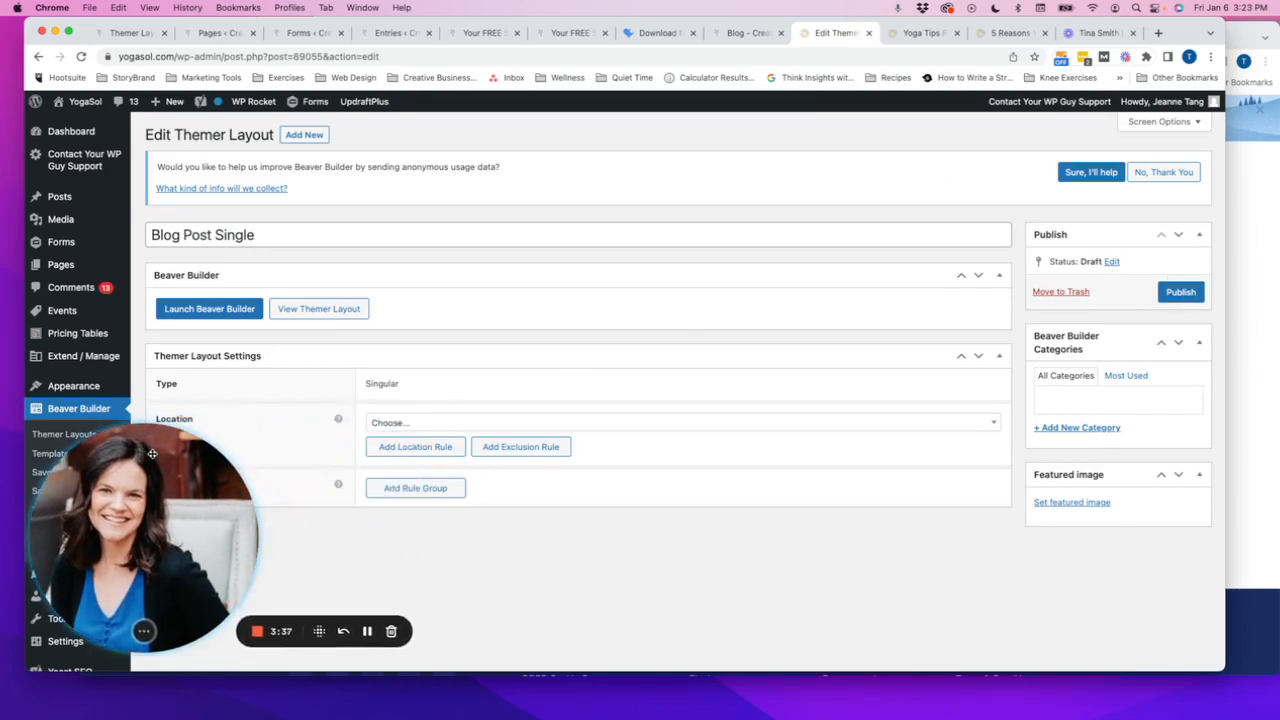
pyautogui.click(466, 420)
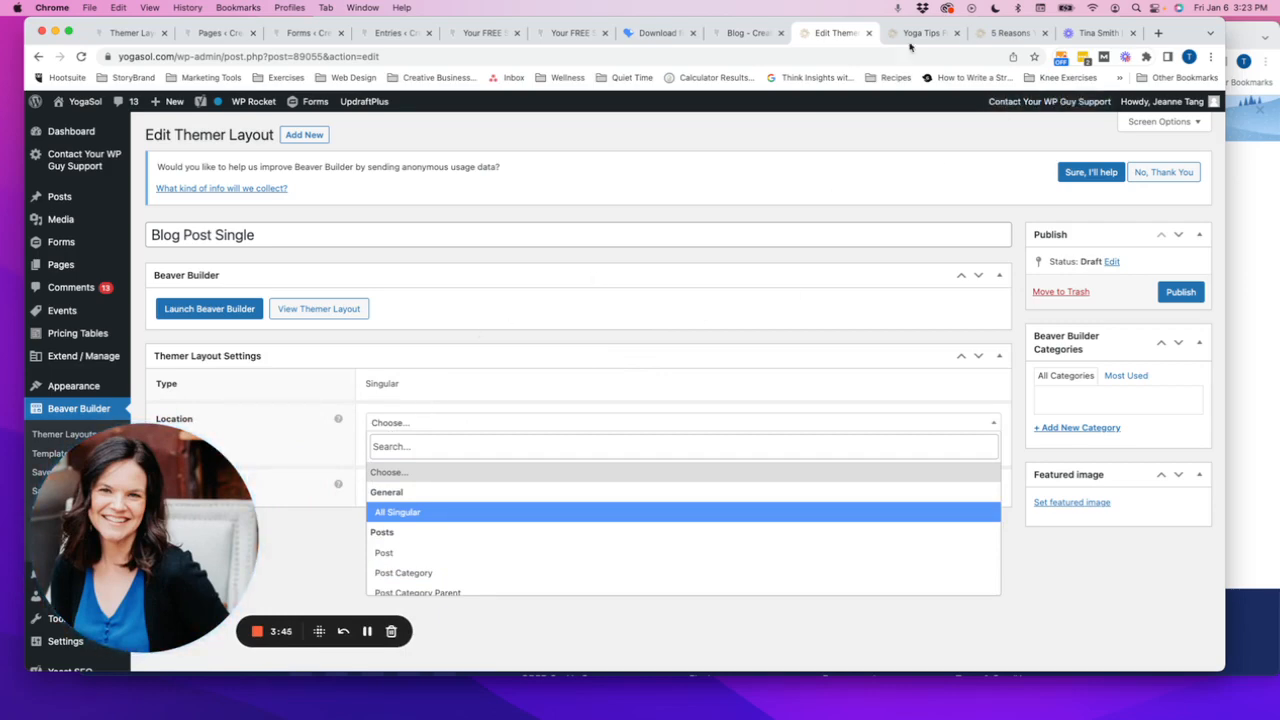
pyautogui.click(1008, 33)
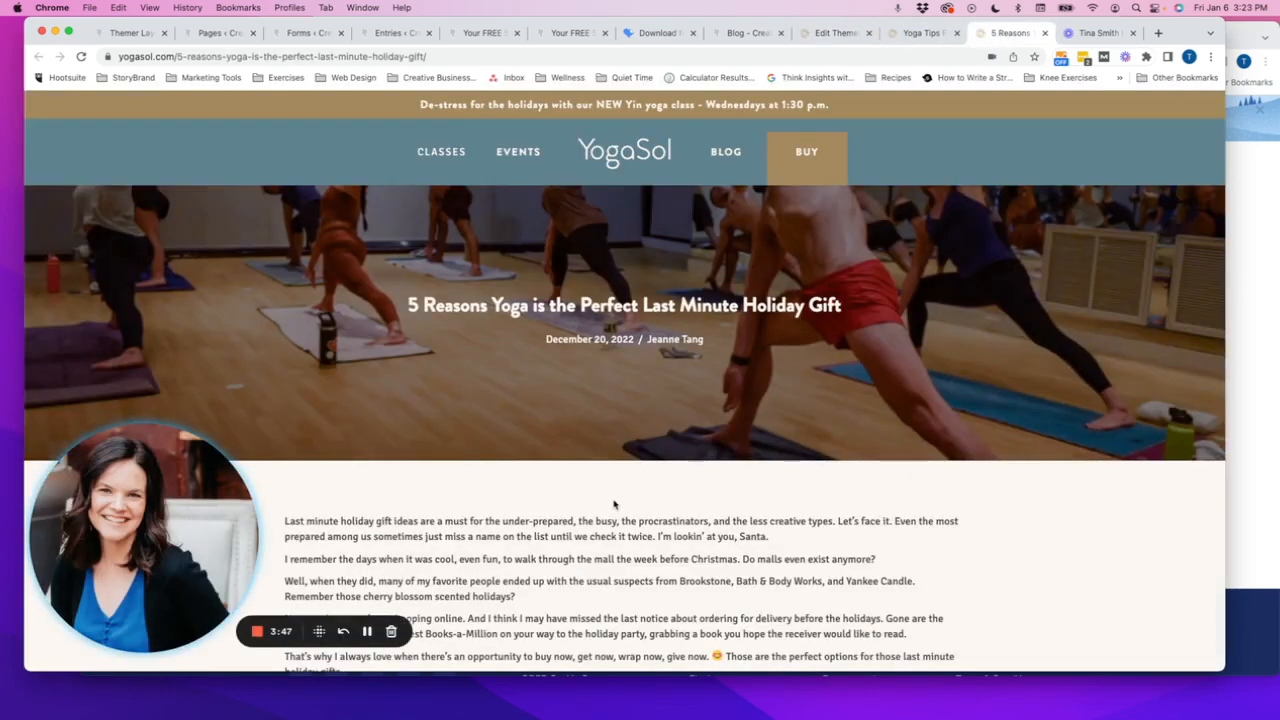
pyautogui.click(832, 36)
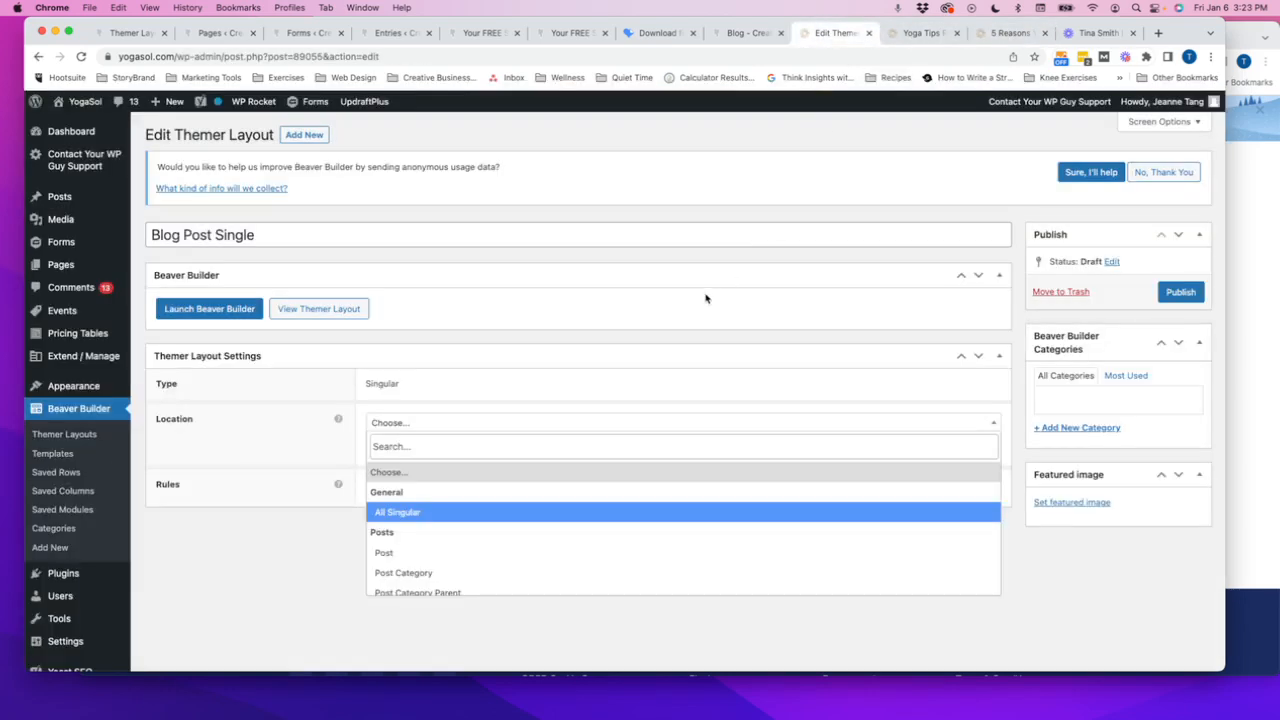
pyautogui.click(595, 380)
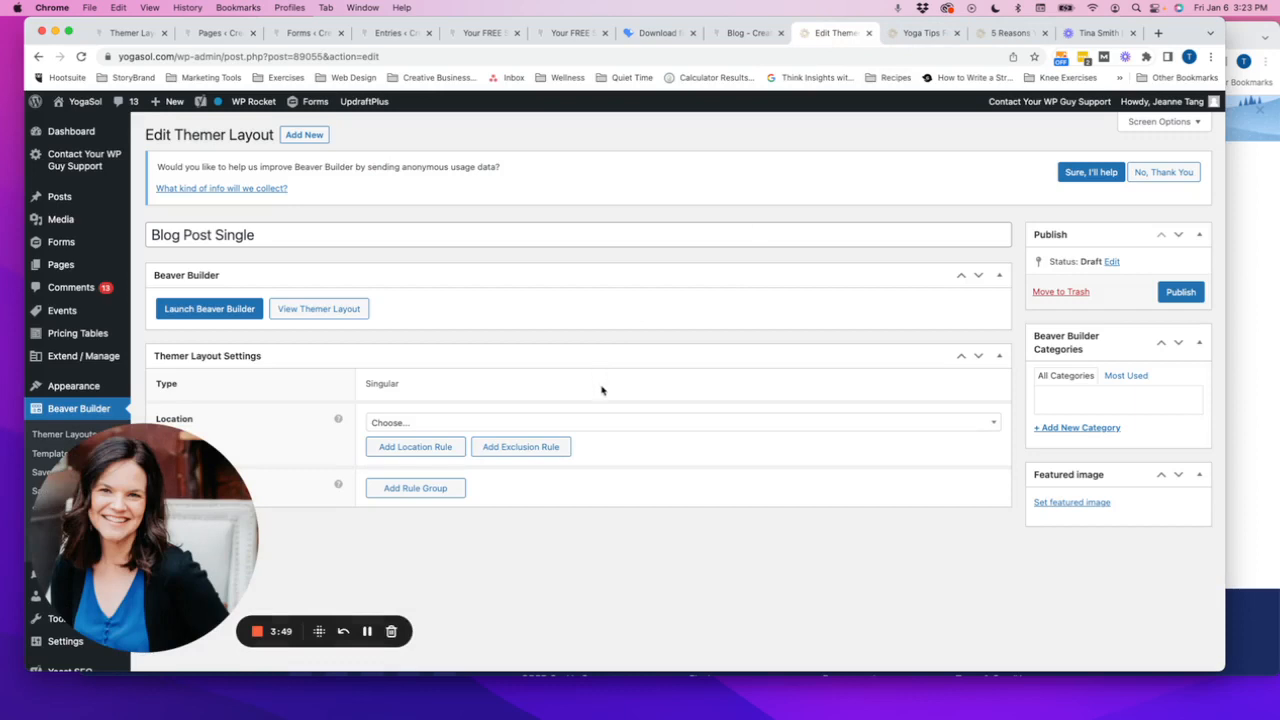
# Launch Beaver Builder for the Blog Post Single layout and look over its default post header and content
pyautogui.click(230, 316)
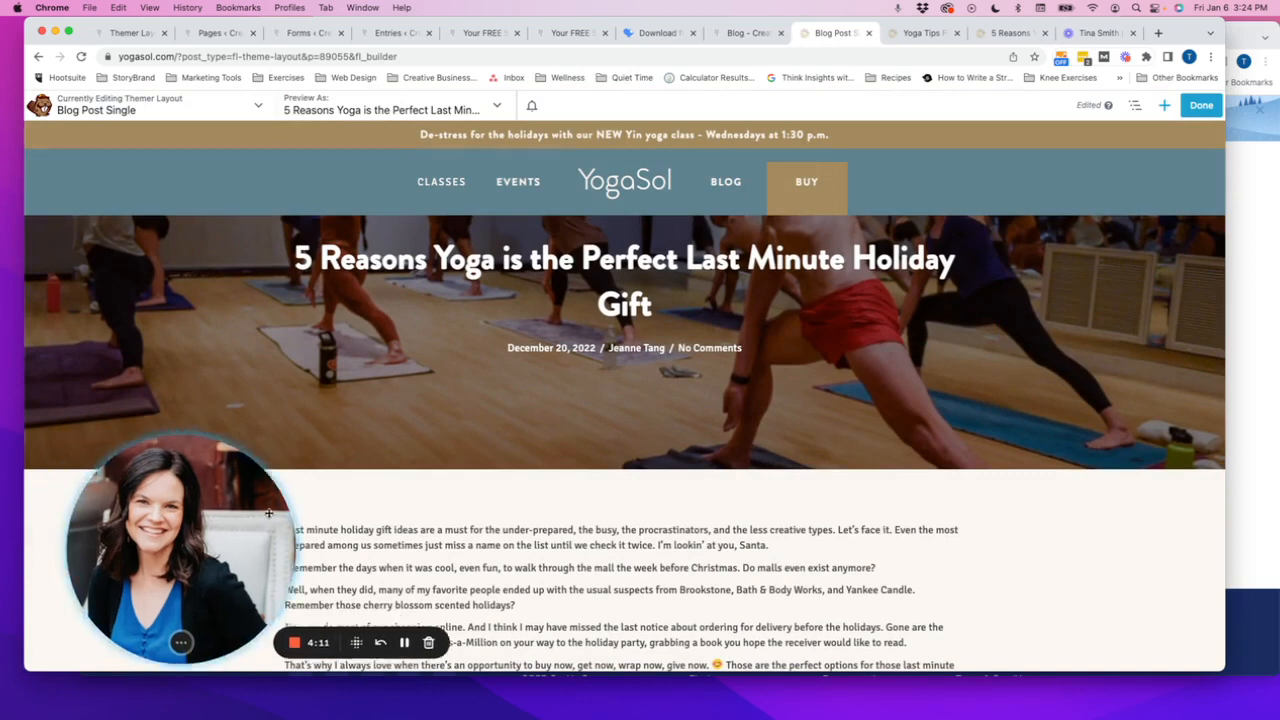
pyautogui.moveTo(179, 490); pyautogui.dragTo(983, 411)
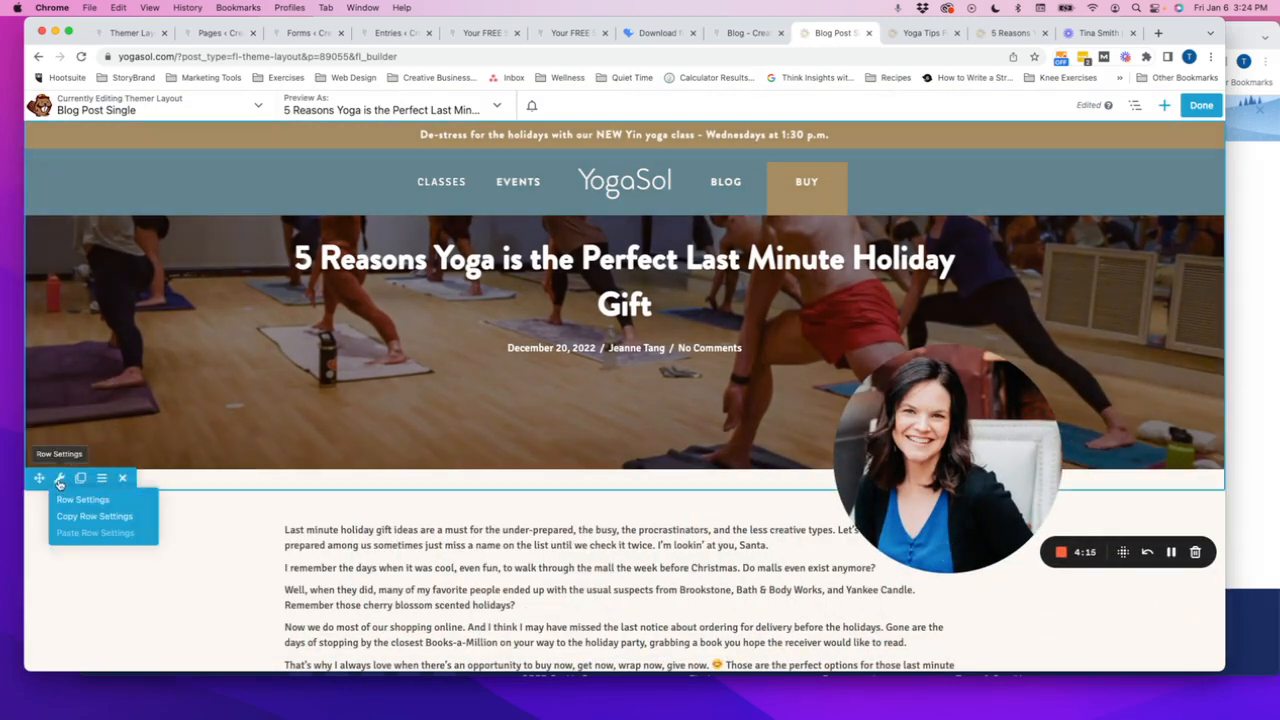
pyautogui.scroll(-5, 350, 558)
pyautogui.scroll(6, 350, 558)
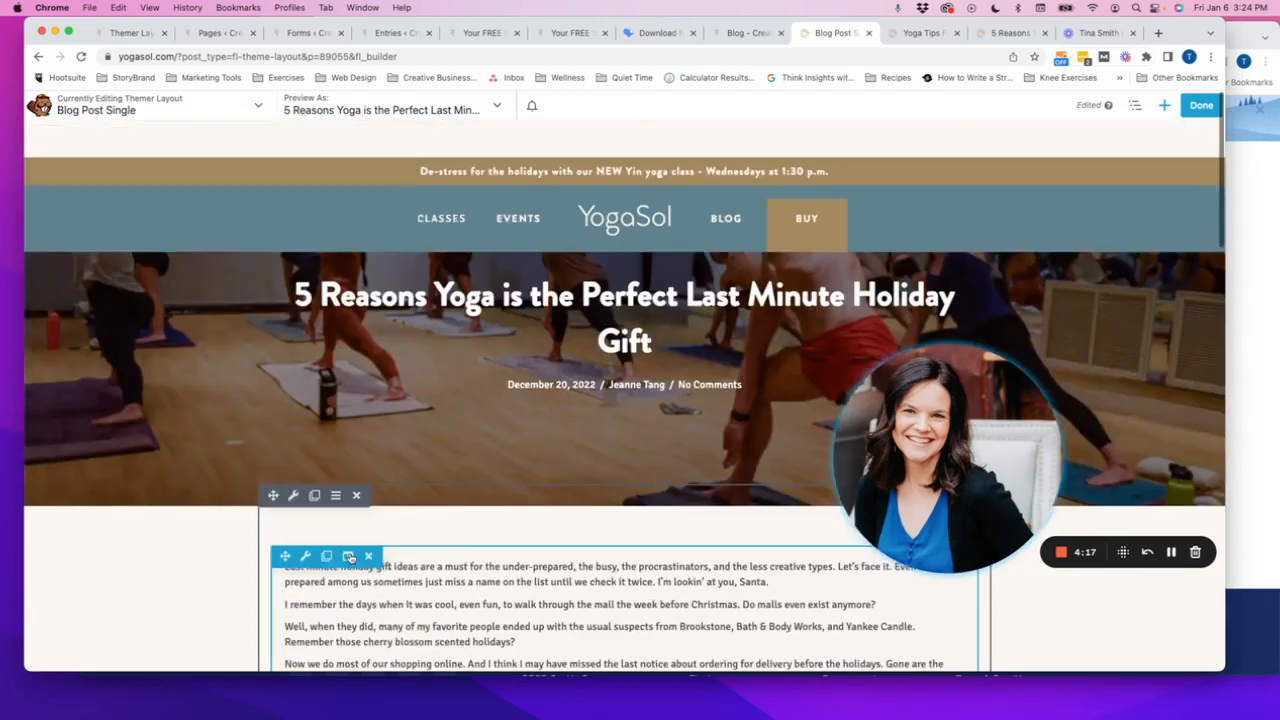
# Examine the header row's background photo and overlay settings, including the Post Featured Image source, without changing them
pyautogui.moveTo(61, 479)
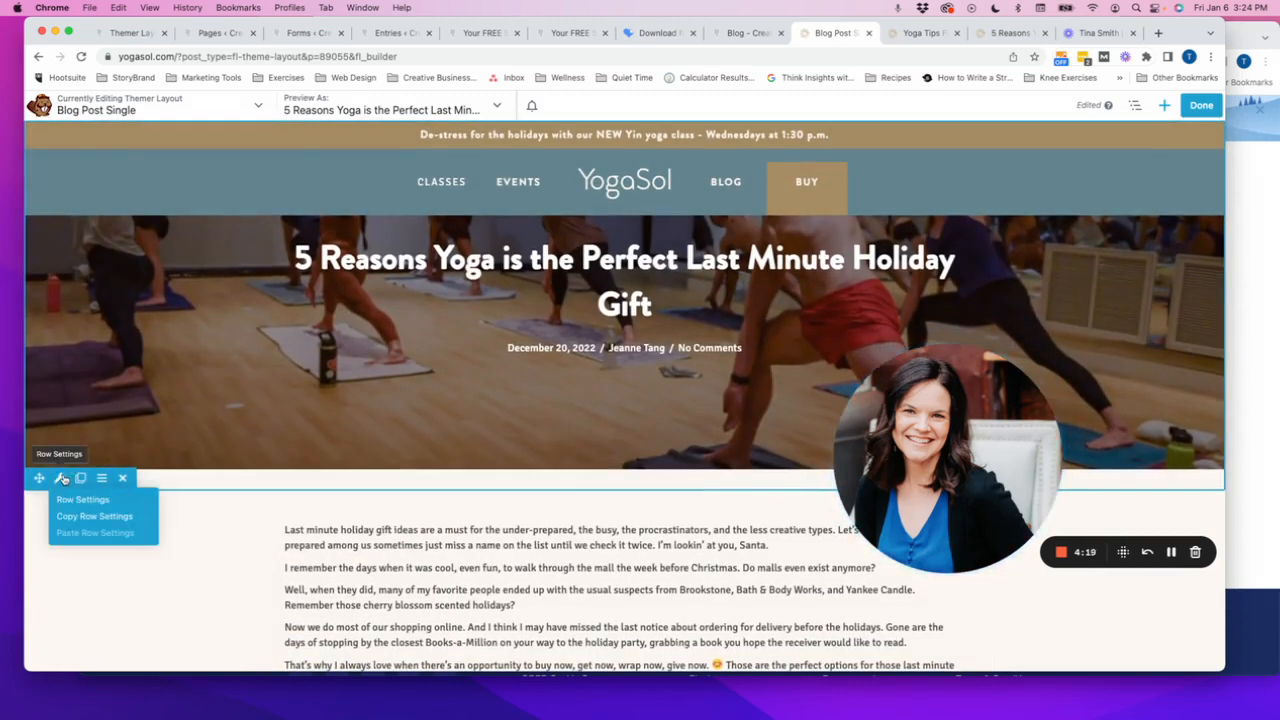
pyautogui.click(61, 479)
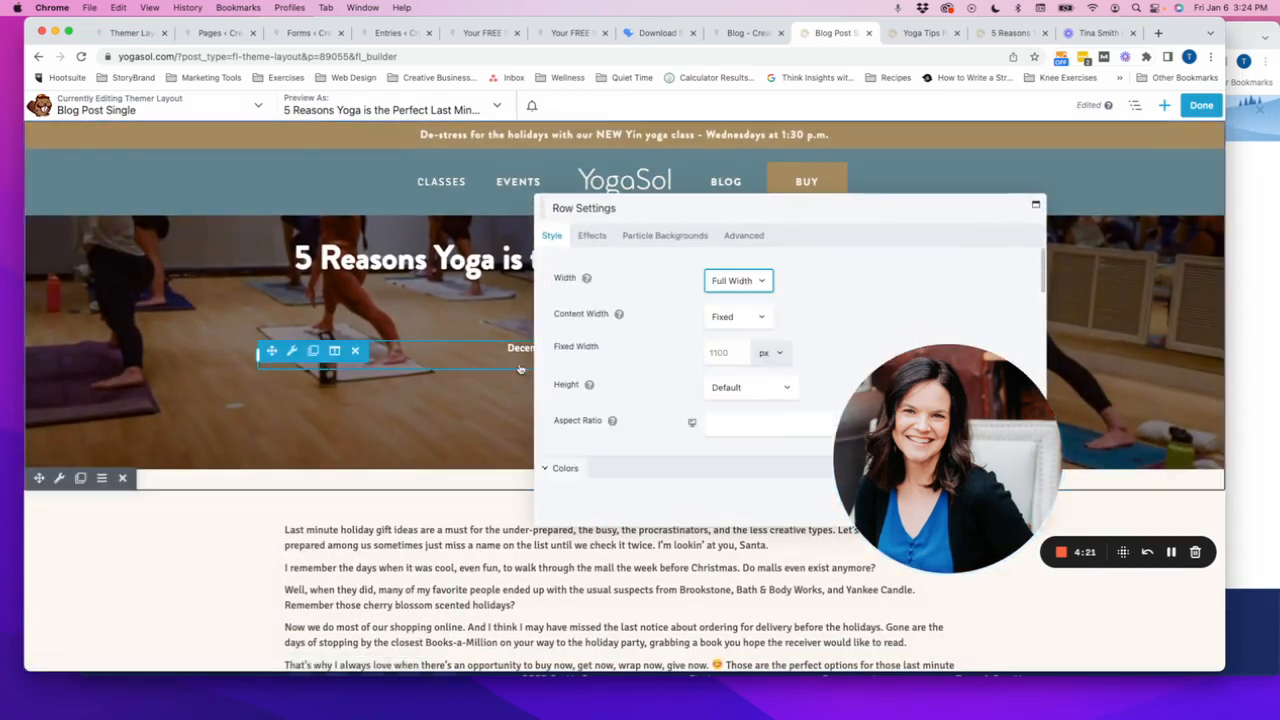
pyautogui.scroll(-10, 640, 378)
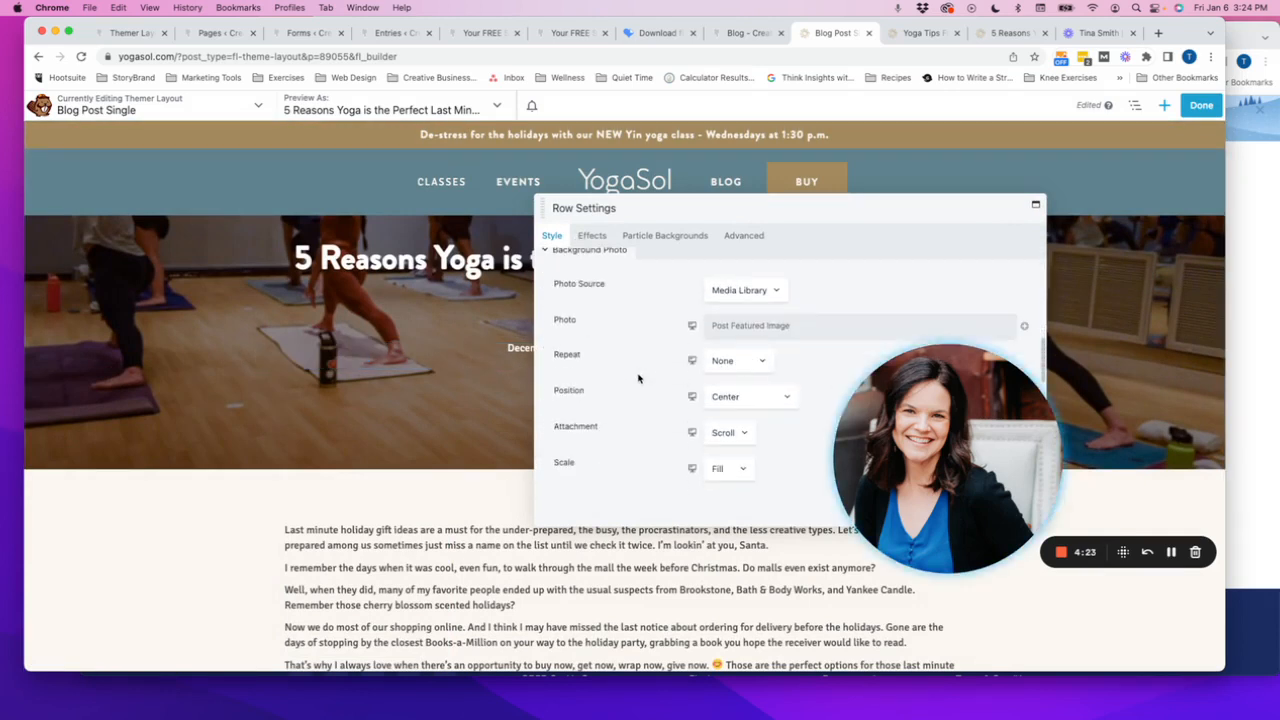
pyautogui.moveTo(767, 325)
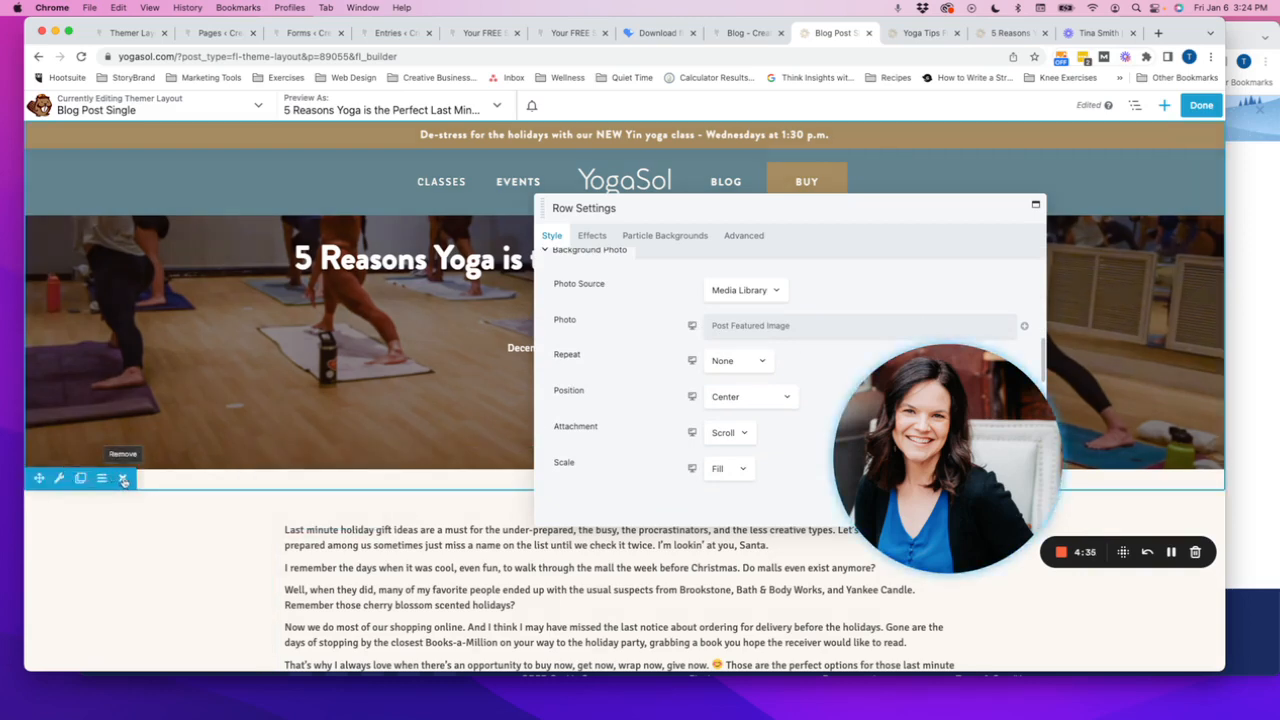
pyautogui.moveTo(808, 218); pyautogui.dragTo(548, 176)
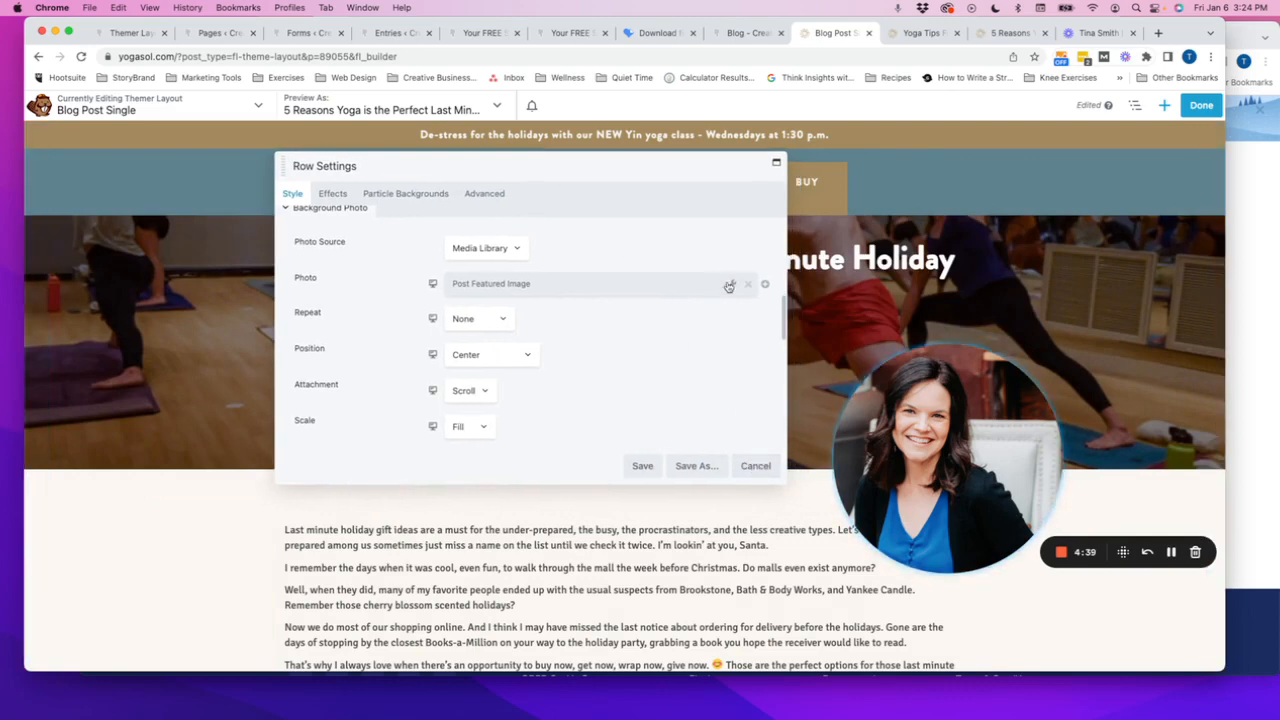
pyautogui.click(762, 468)
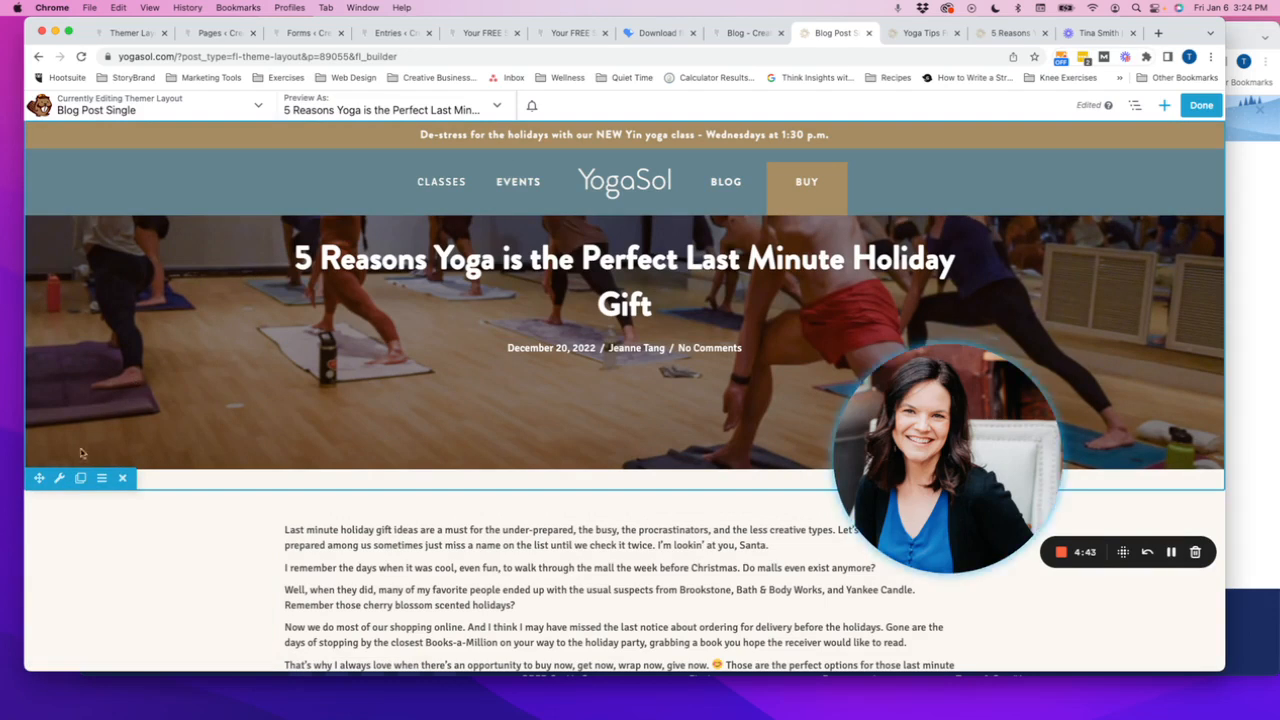
pyautogui.click(60, 478)
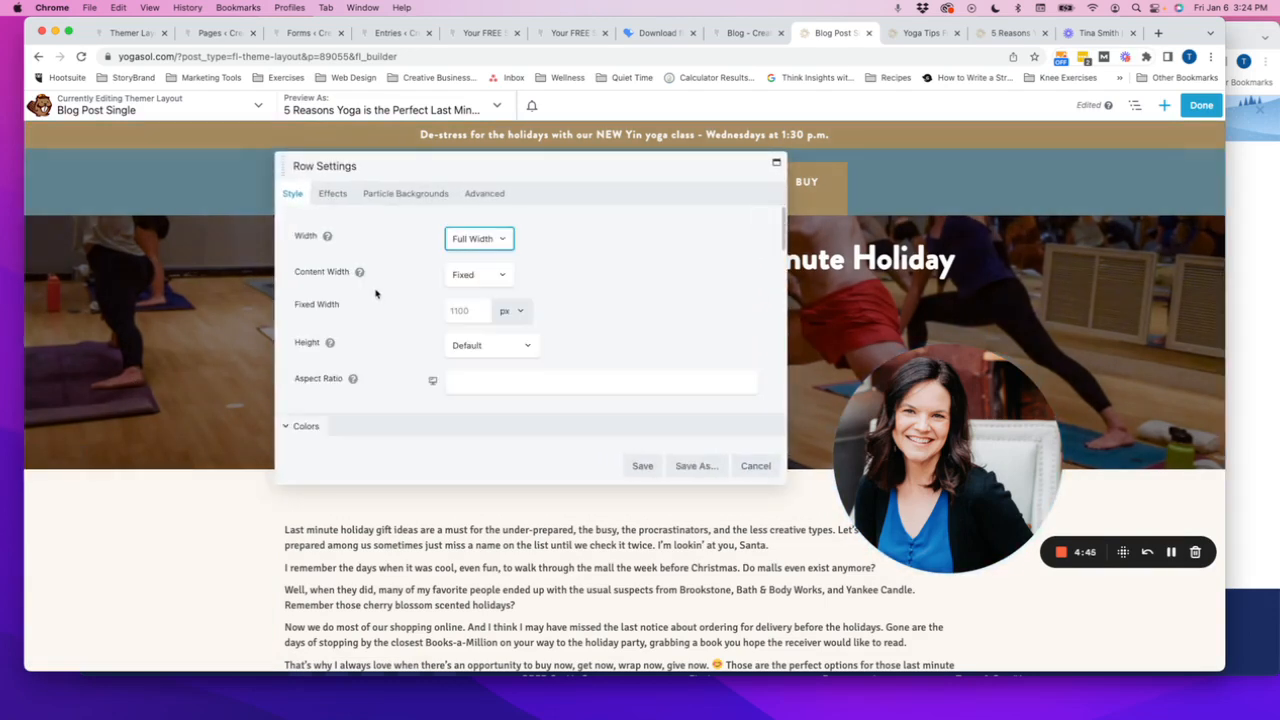
pyautogui.scroll(-10, 375, 293)
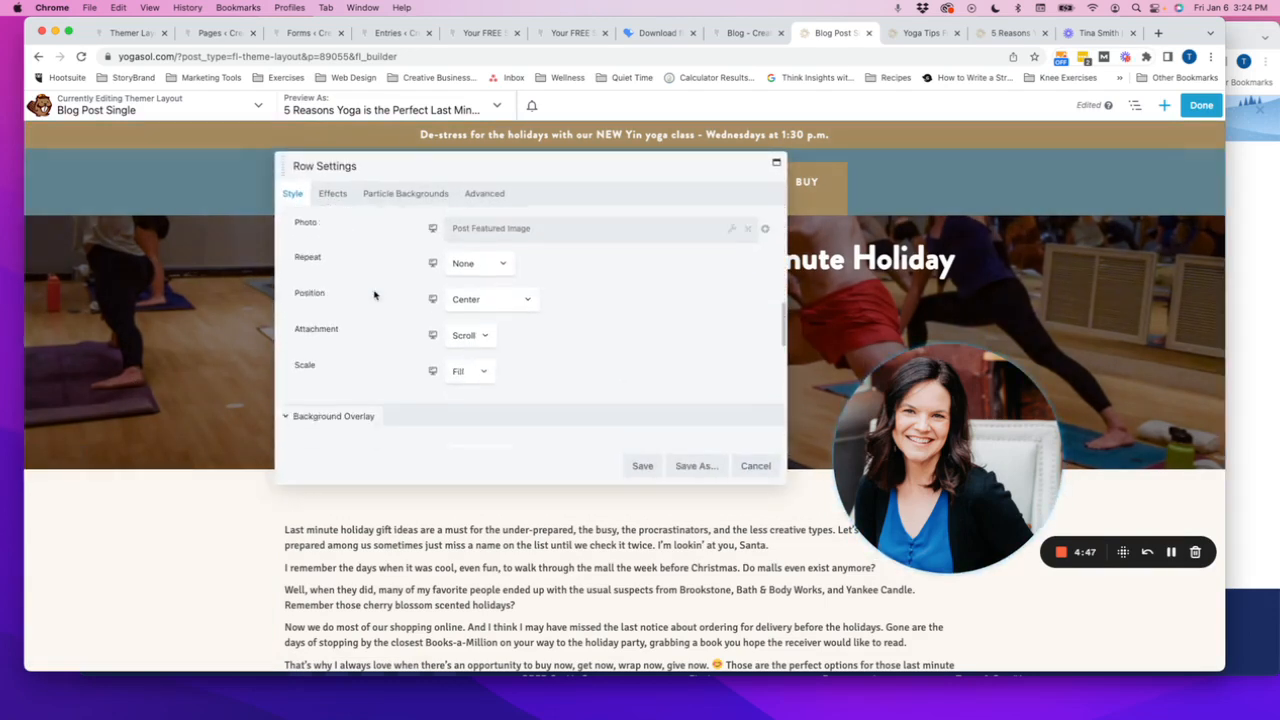
pyautogui.scroll(-1, 375, 293)
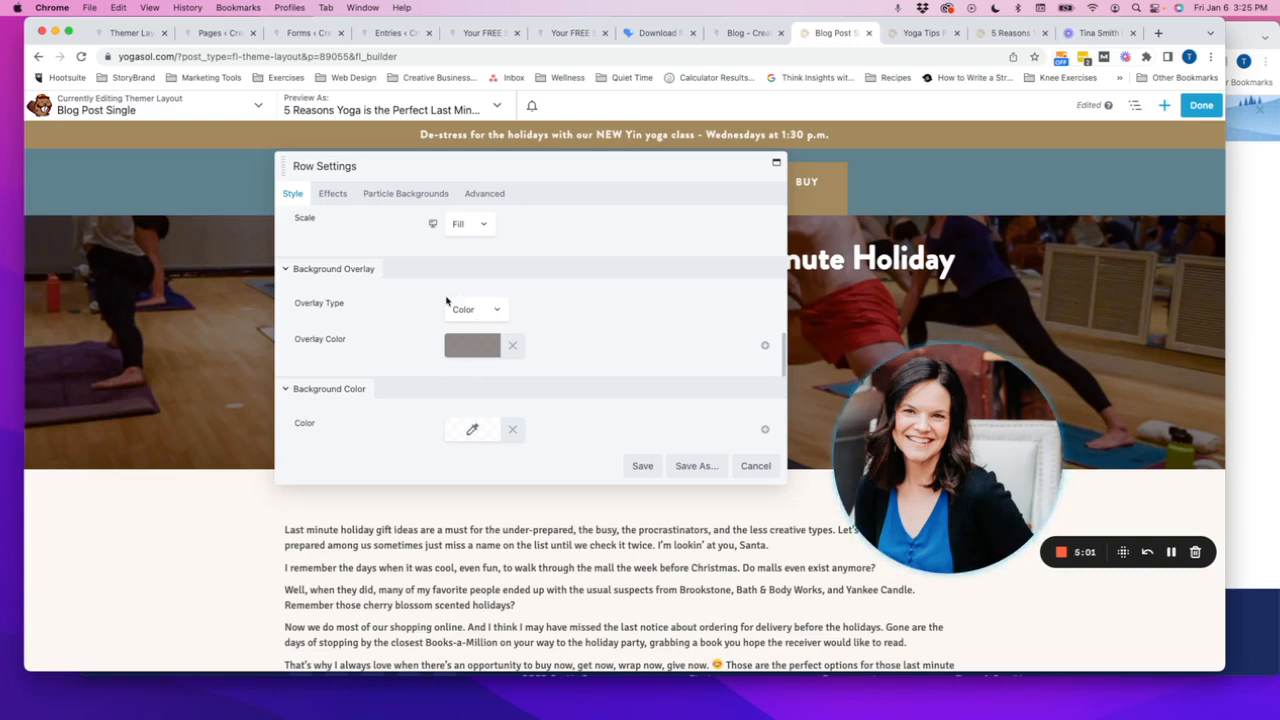
pyautogui.scroll(10, 433, 300)
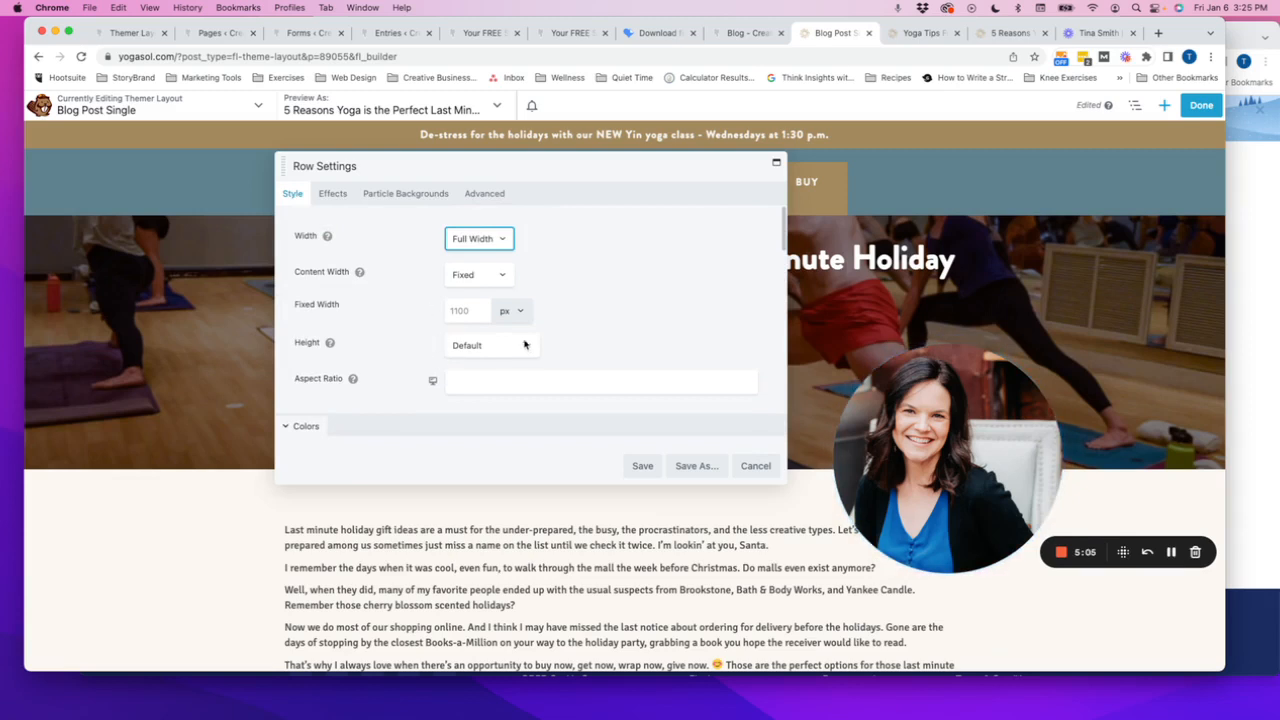
# Set the header row's height option to Minimum Height with a value of 500 px and save the row
pyautogui.click(524, 344)
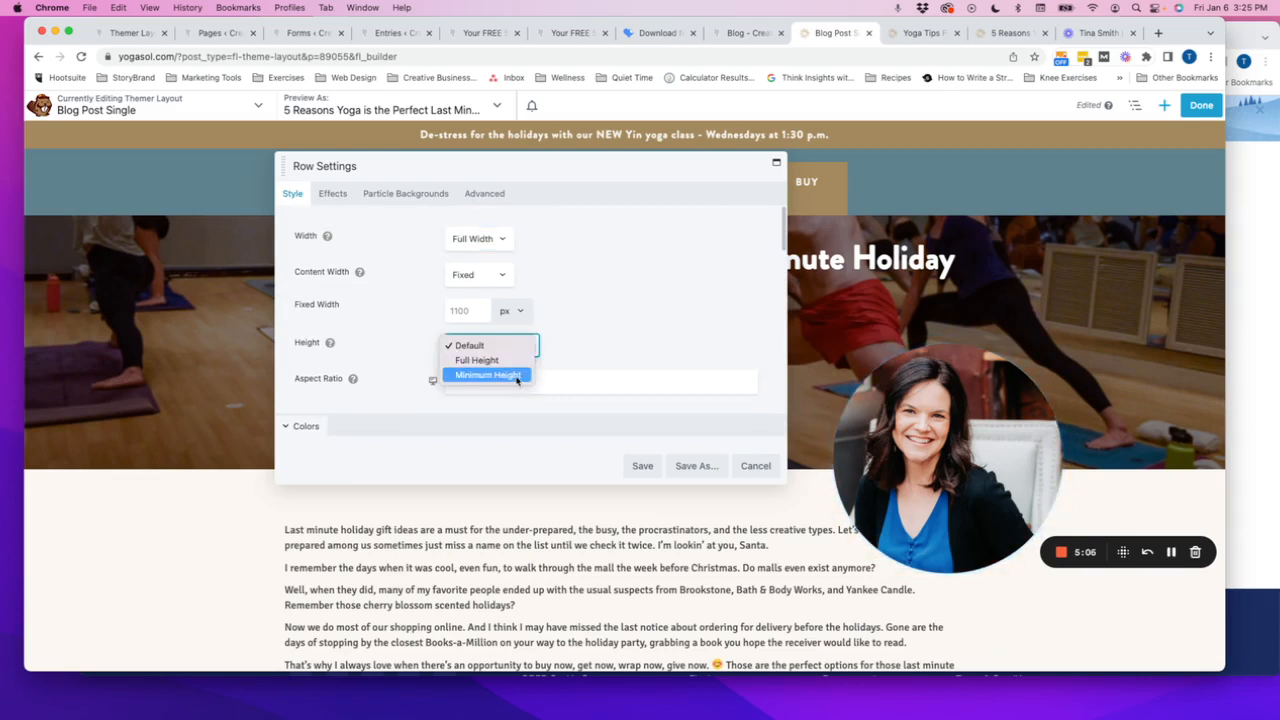
pyautogui.click(516, 375)
pyautogui.click(470, 381)
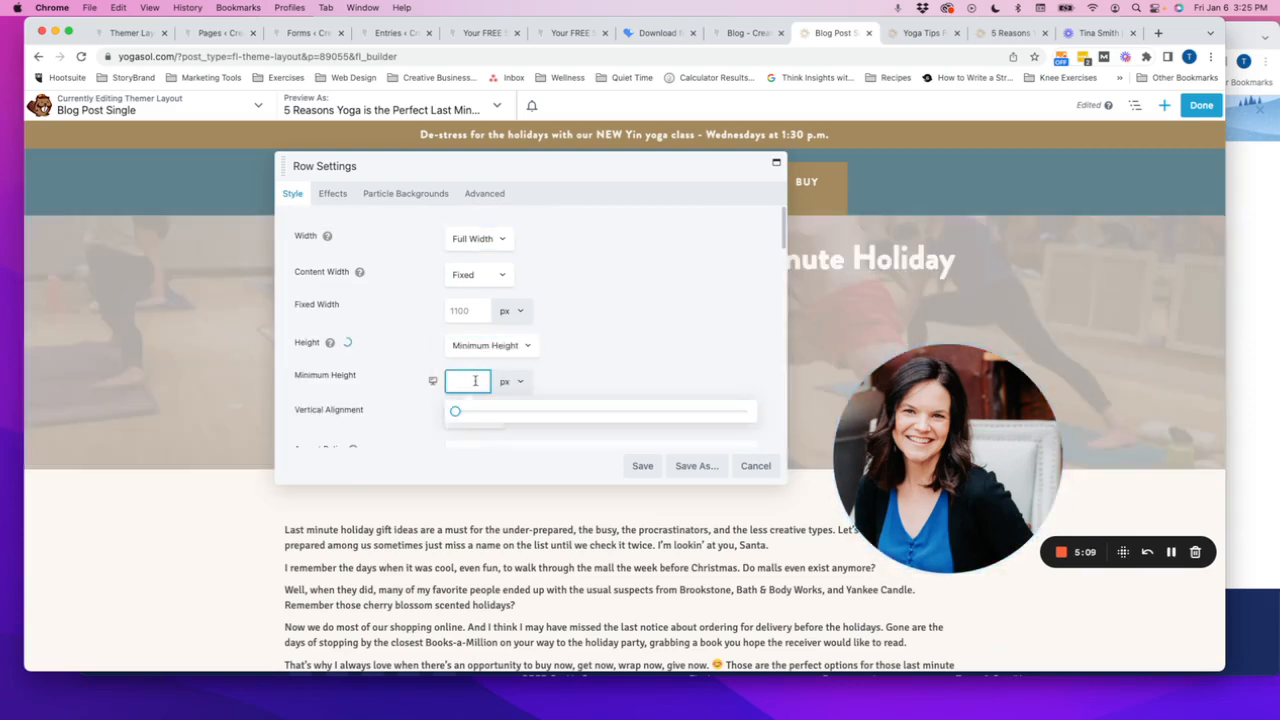
pyautogui.write('1500')
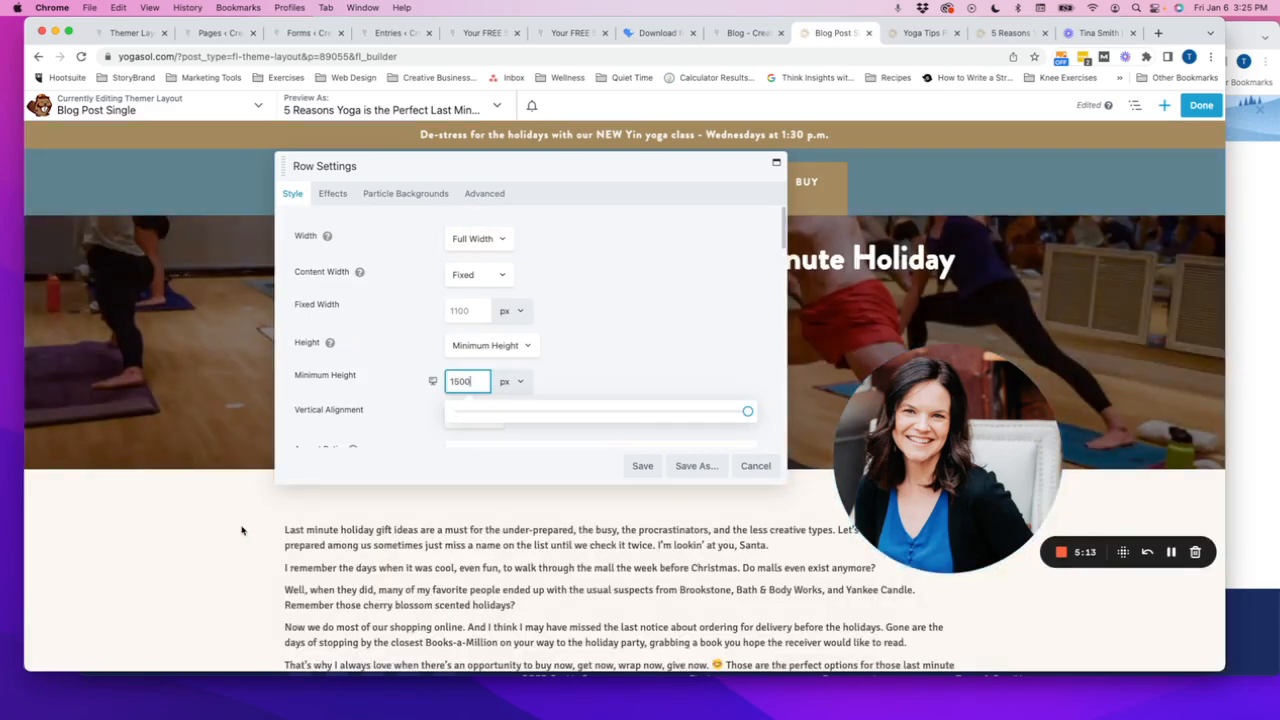
pyautogui.click(450, 381)
pyautogui.press('BackSpace')
pyautogui.click(644, 465)
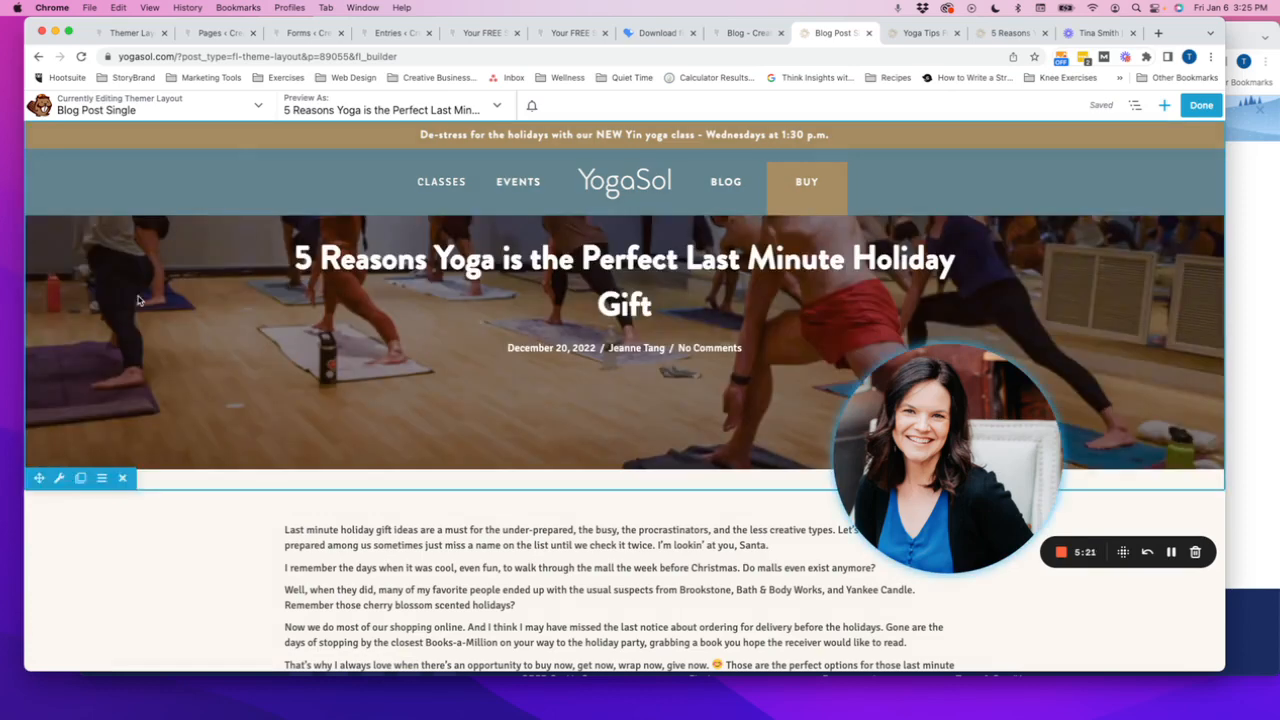
# Set the header row's minimum height to 800 px, save it, and check the header against the post content
pyautogui.click(61, 480)
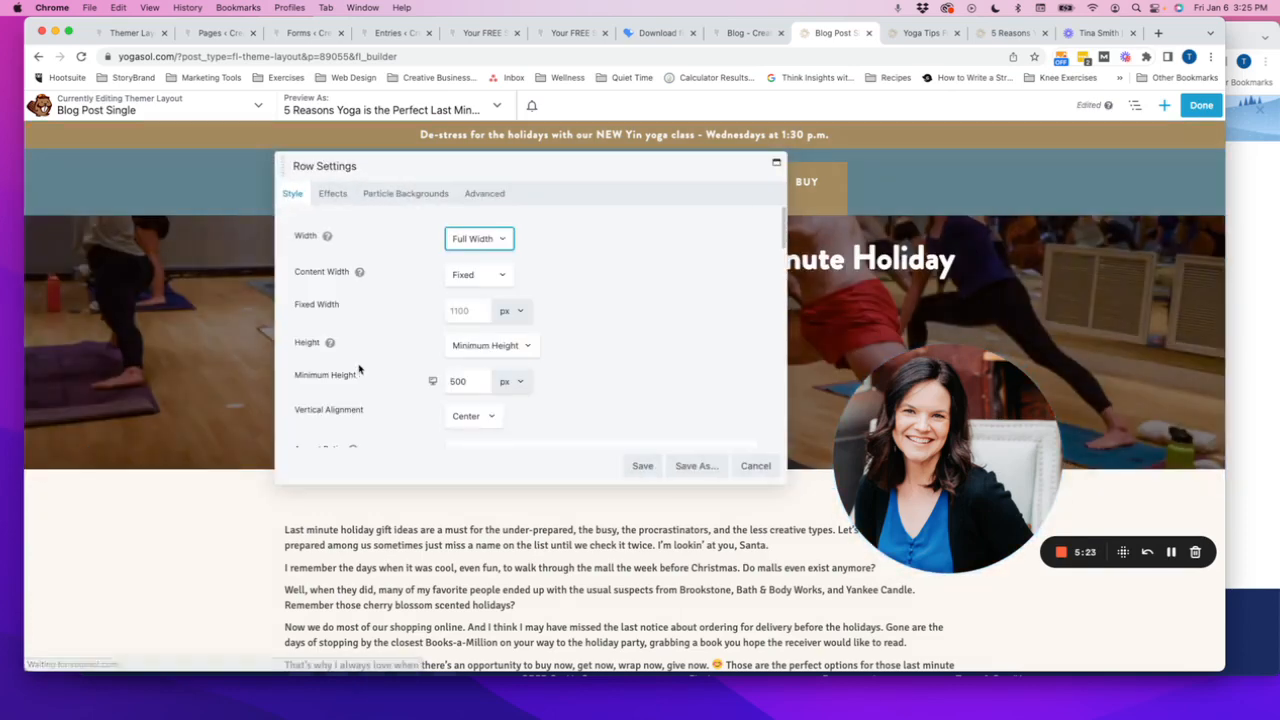
pyautogui.click(450, 381)
pyautogui.moveTo(450, 381); pyautogui.dragTo(456, 381)
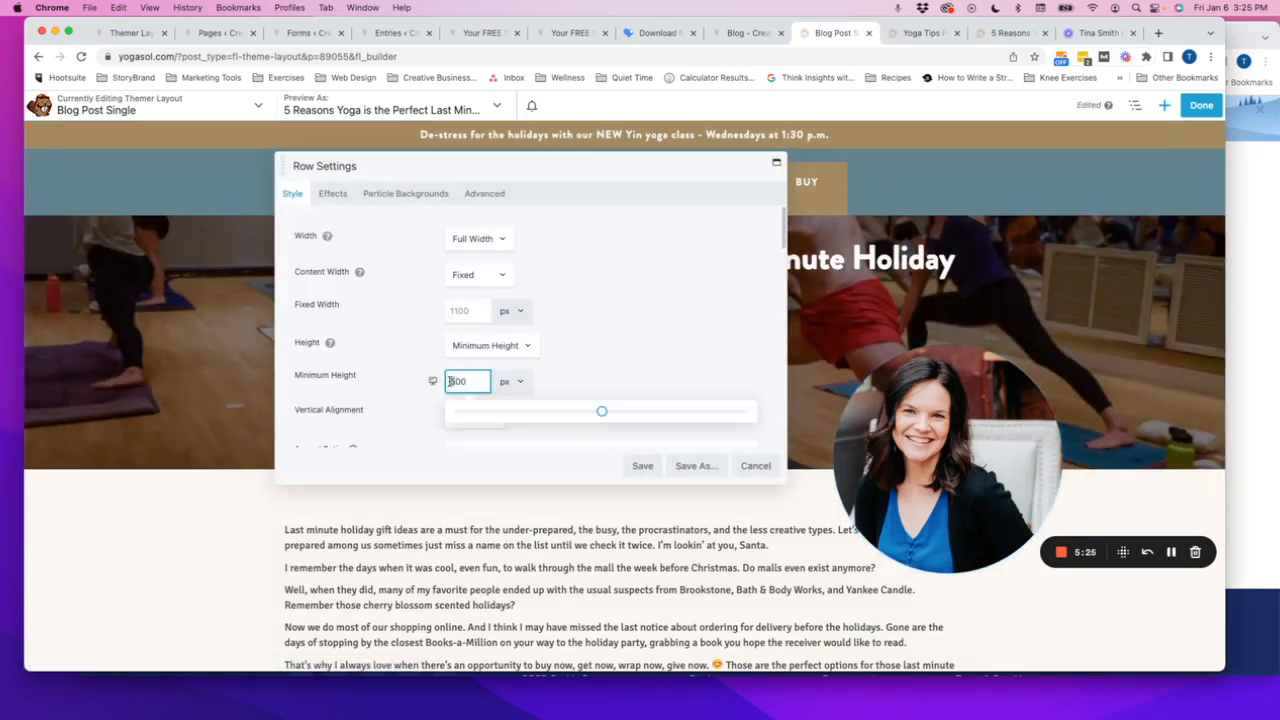
pyautogui.write('8')
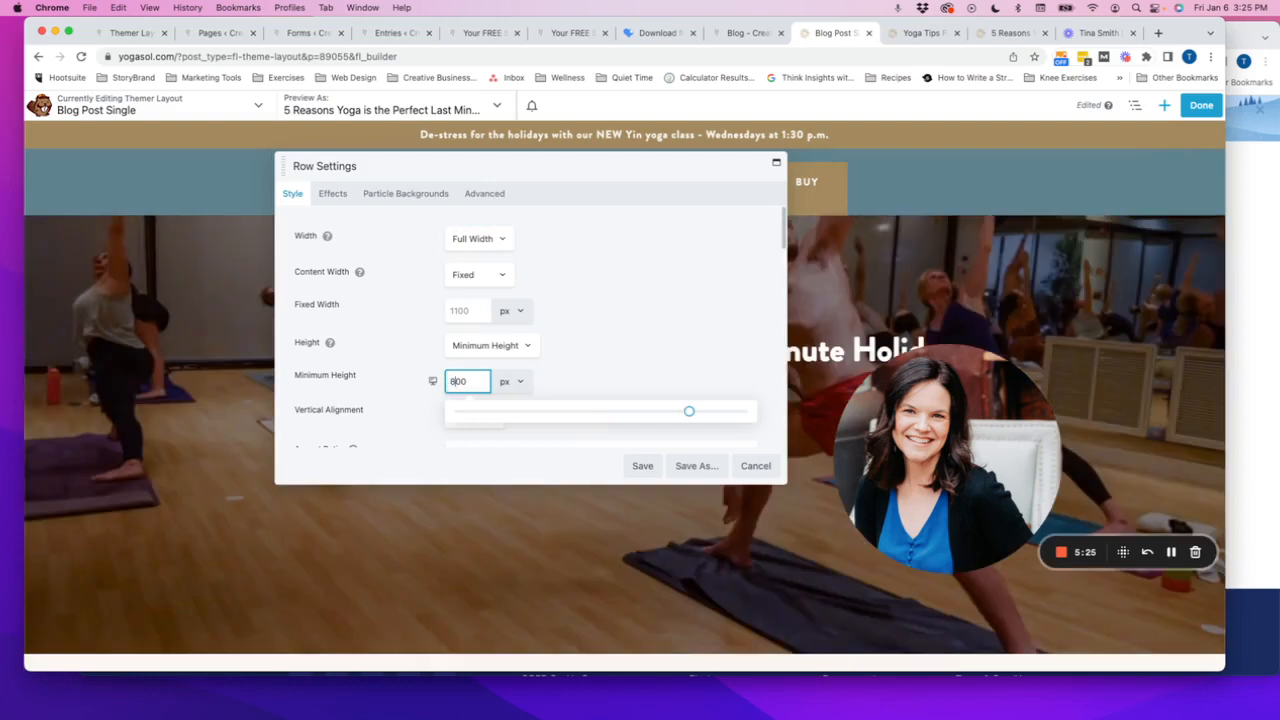
pyautogui.click(641, 465)
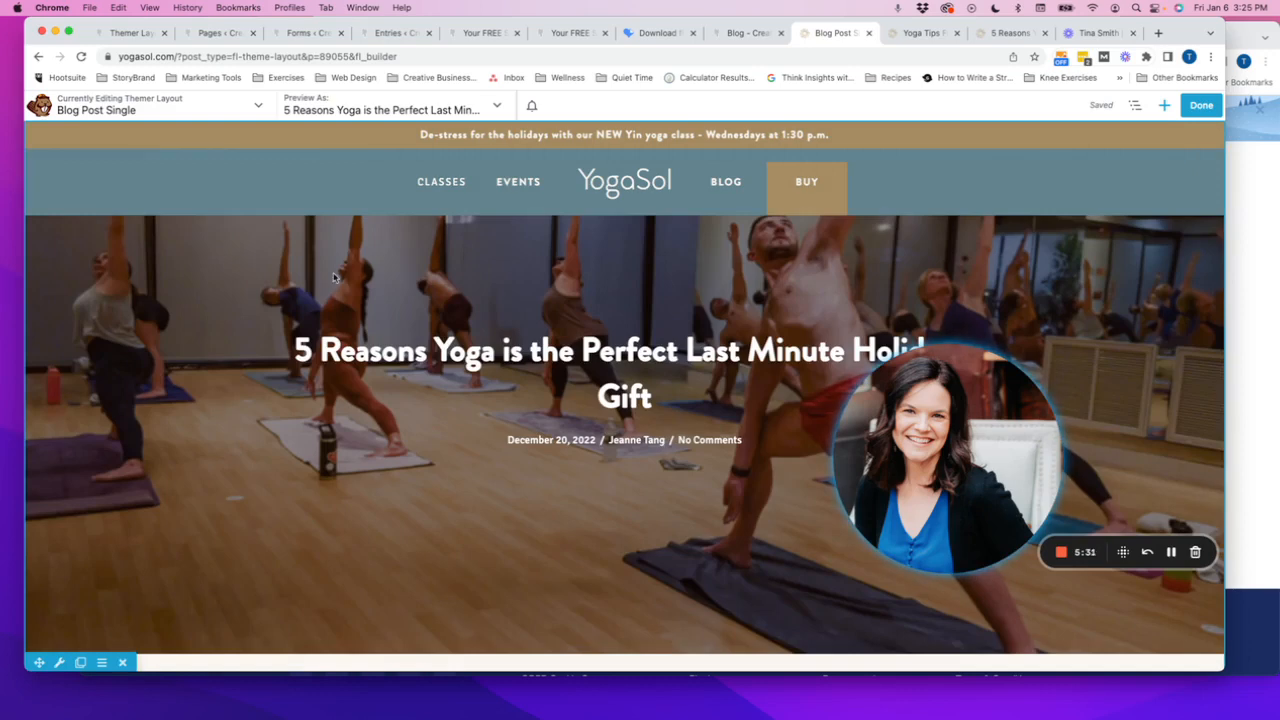
pyautogui.scroll(-2, 424, 566)
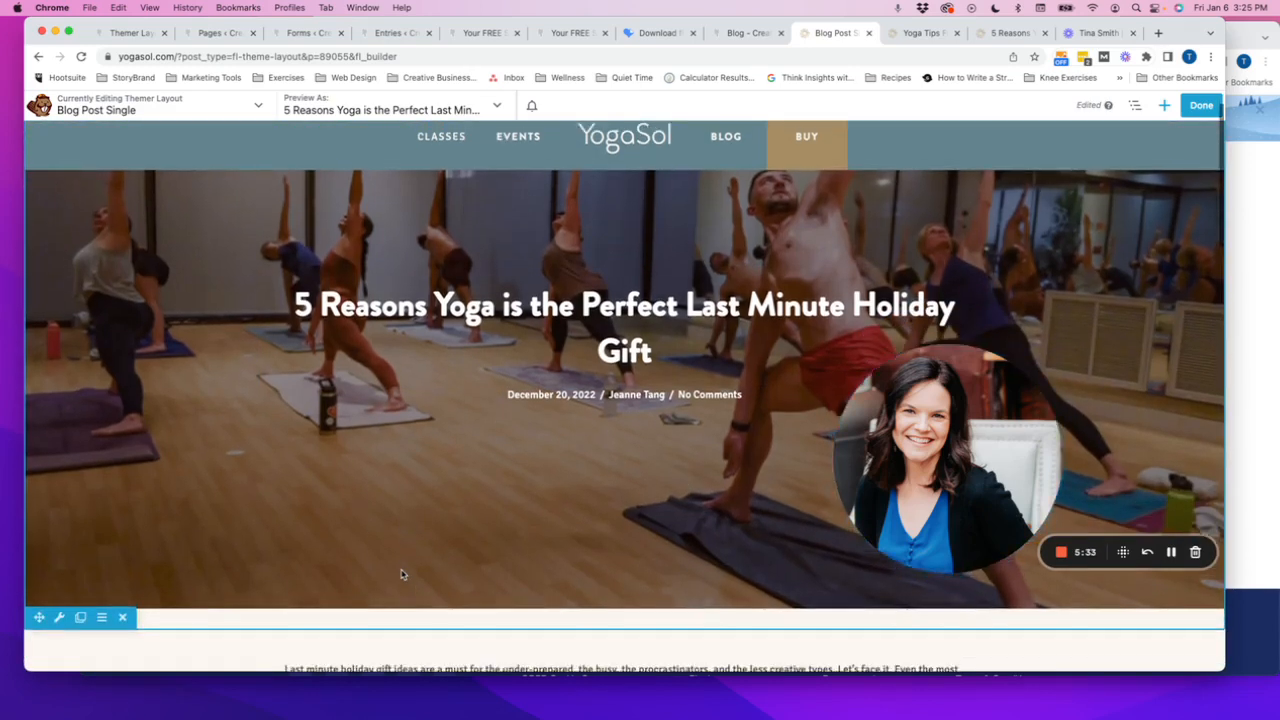
pyautogui.scroll(2, 401, 574)
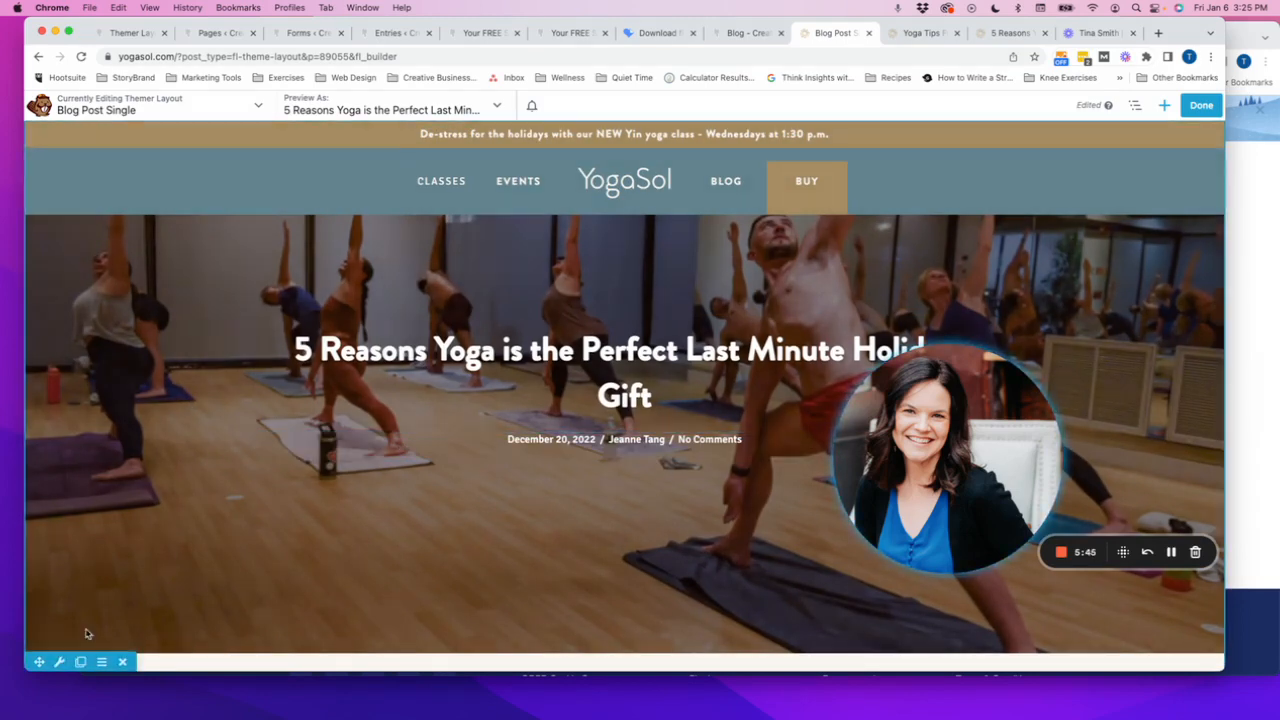
# Set the header row's minimum height to 650 px and save the row settings
pyautogui.click(59, 661)
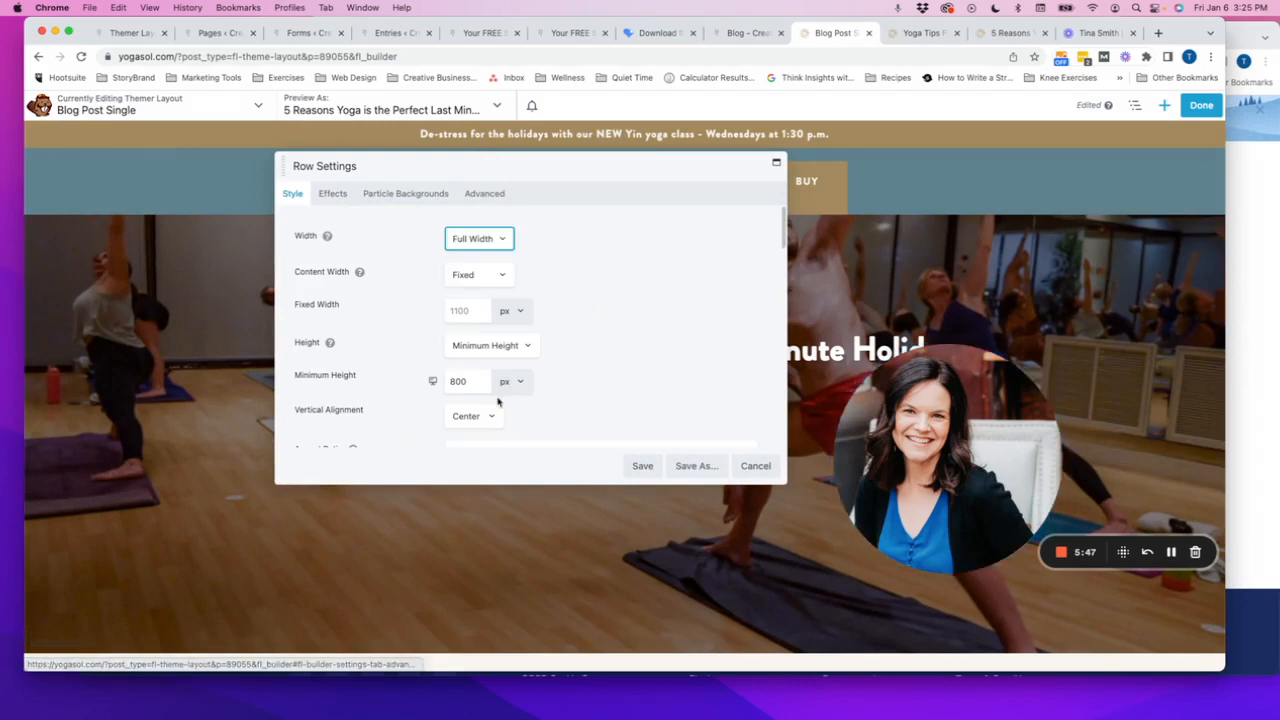
pyautogui.doubleClick(457, 381)
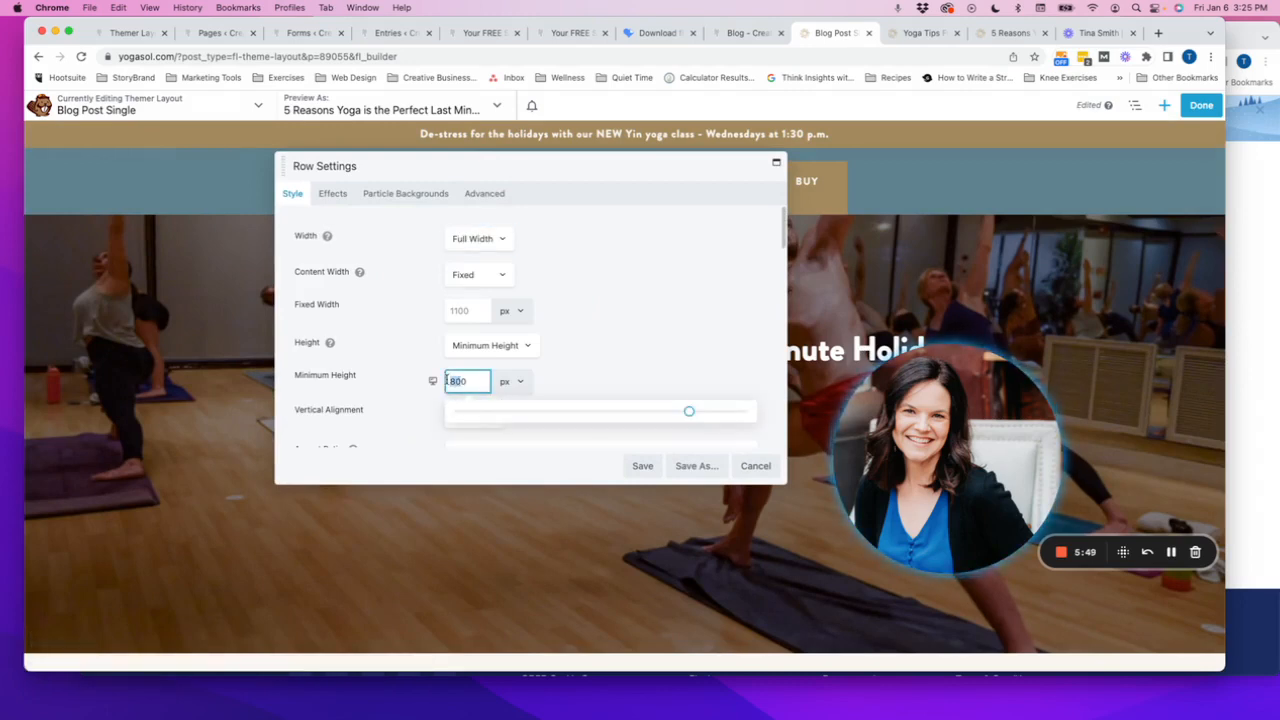
pyautogui.write('6500')
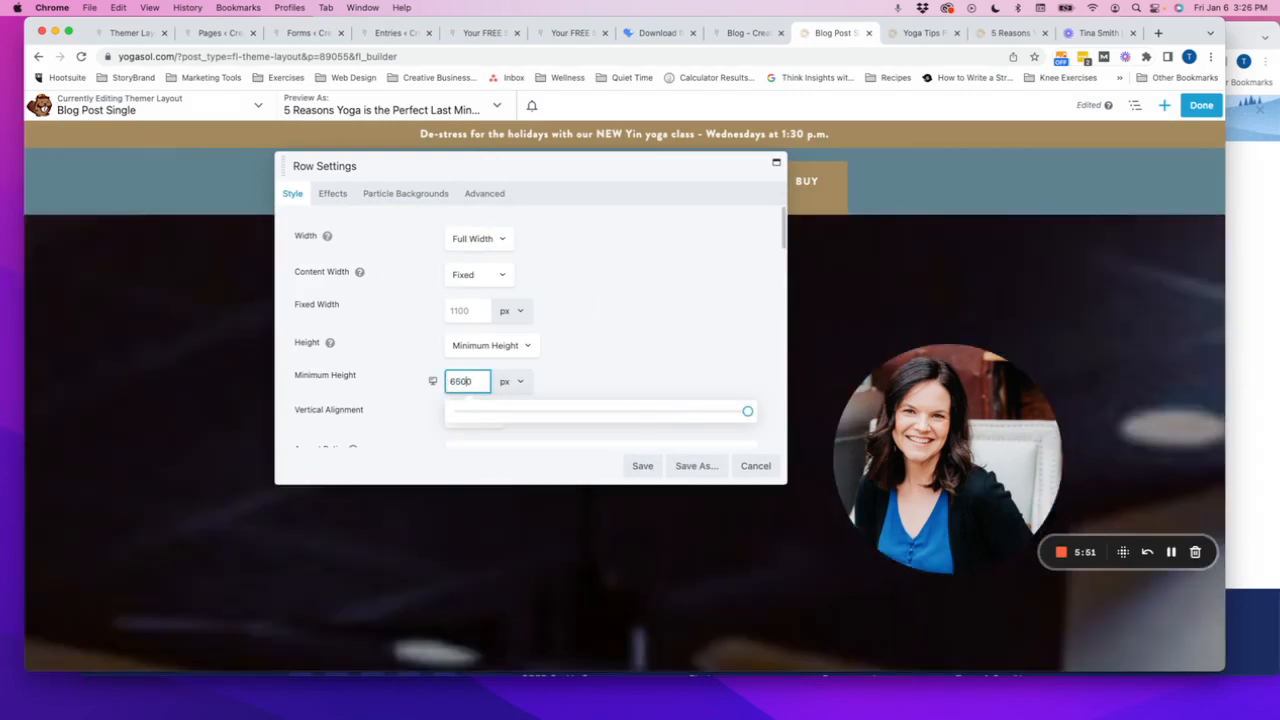
pyautogui.press('BackSpace')
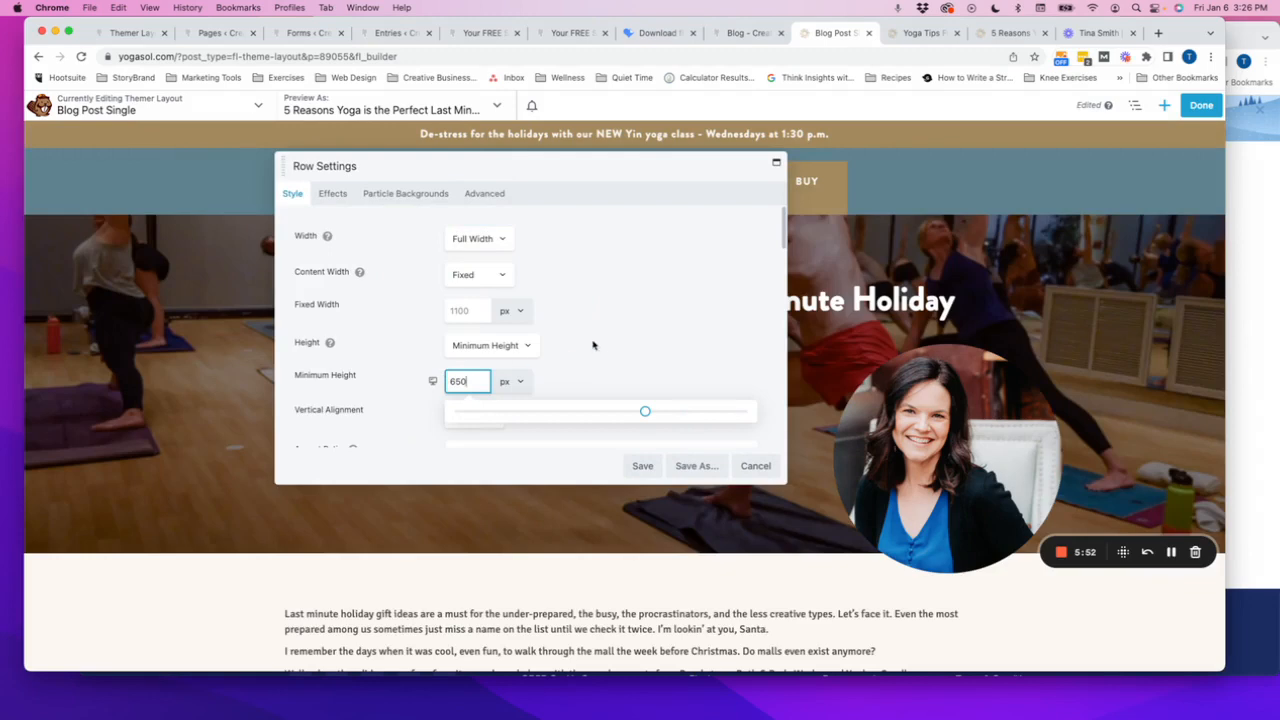
pyautogui.click(646, 466)
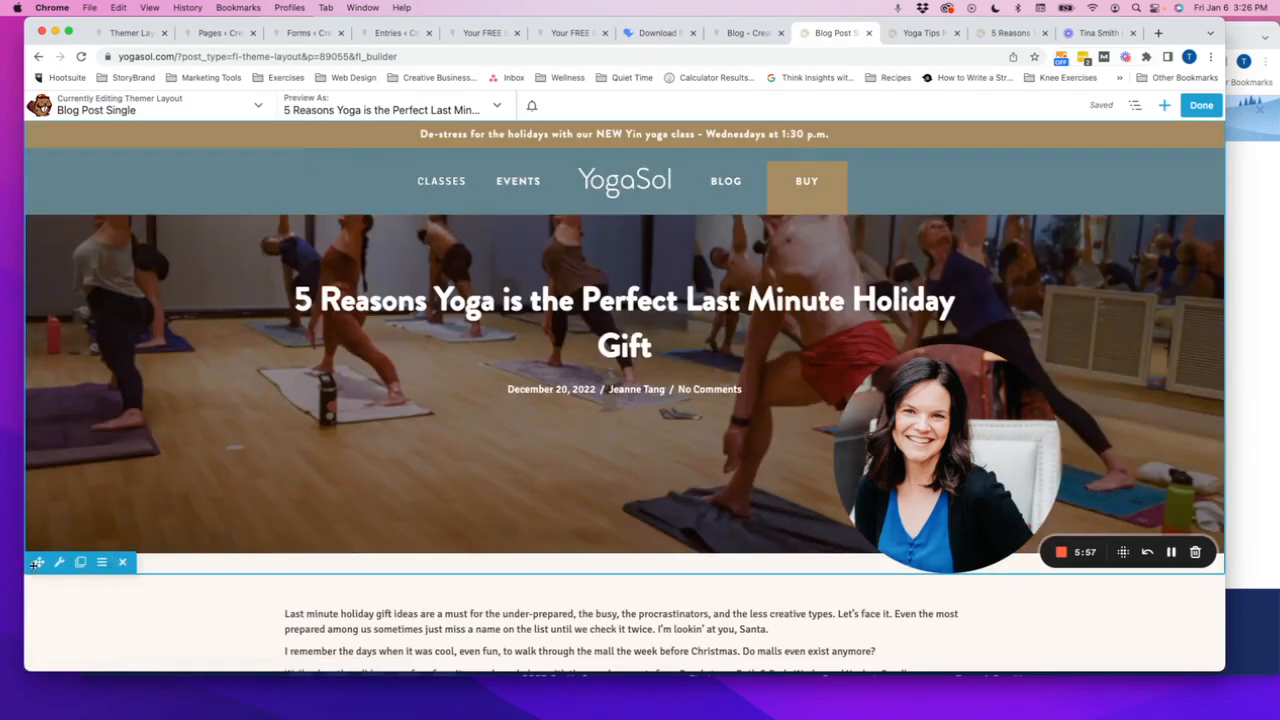
# Set the header row's minimum height to 700 px and save the row settings
pyautogui.click(59, 562)
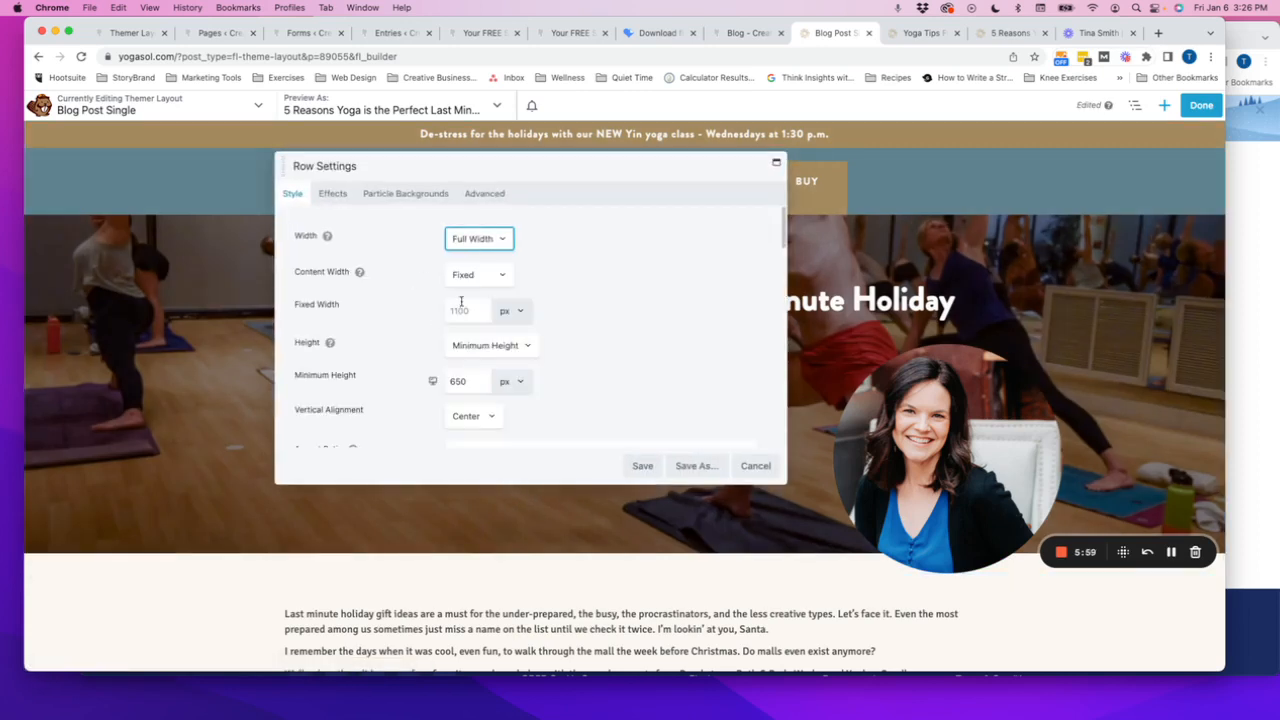
pyautogui.click(450, 381)
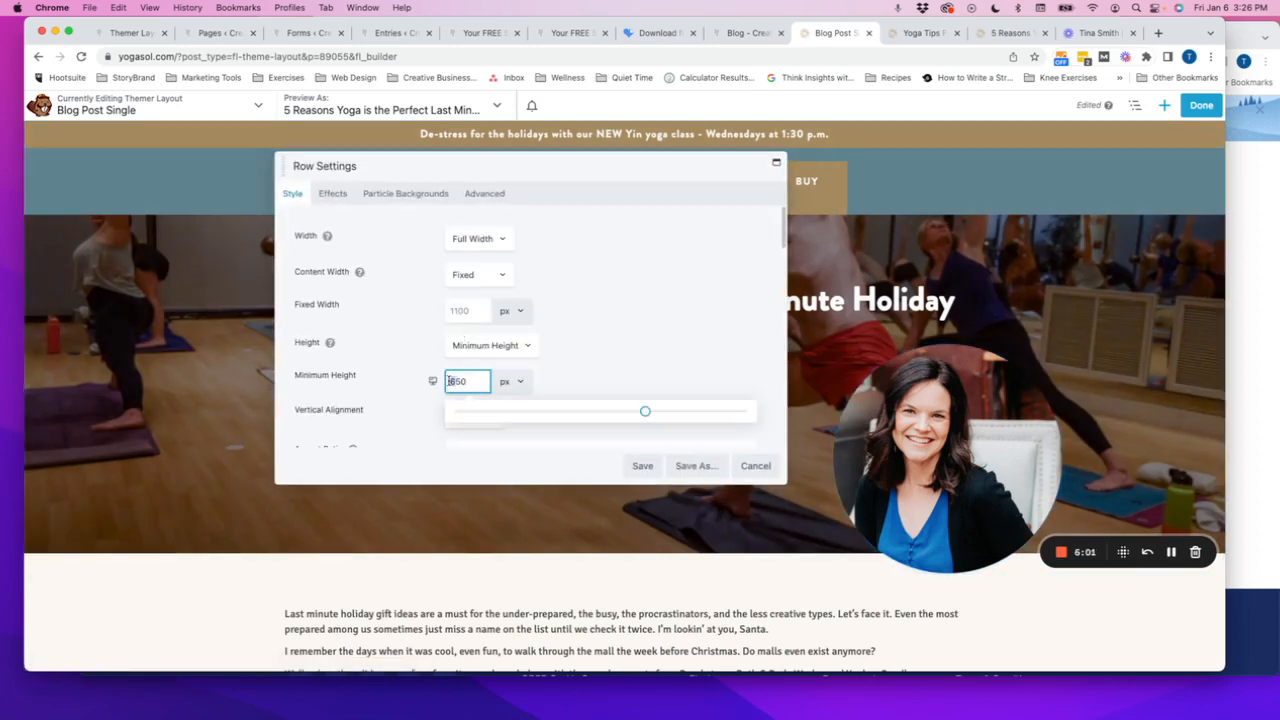
pyautogui.press('Delete')
pyautogui.write('7')
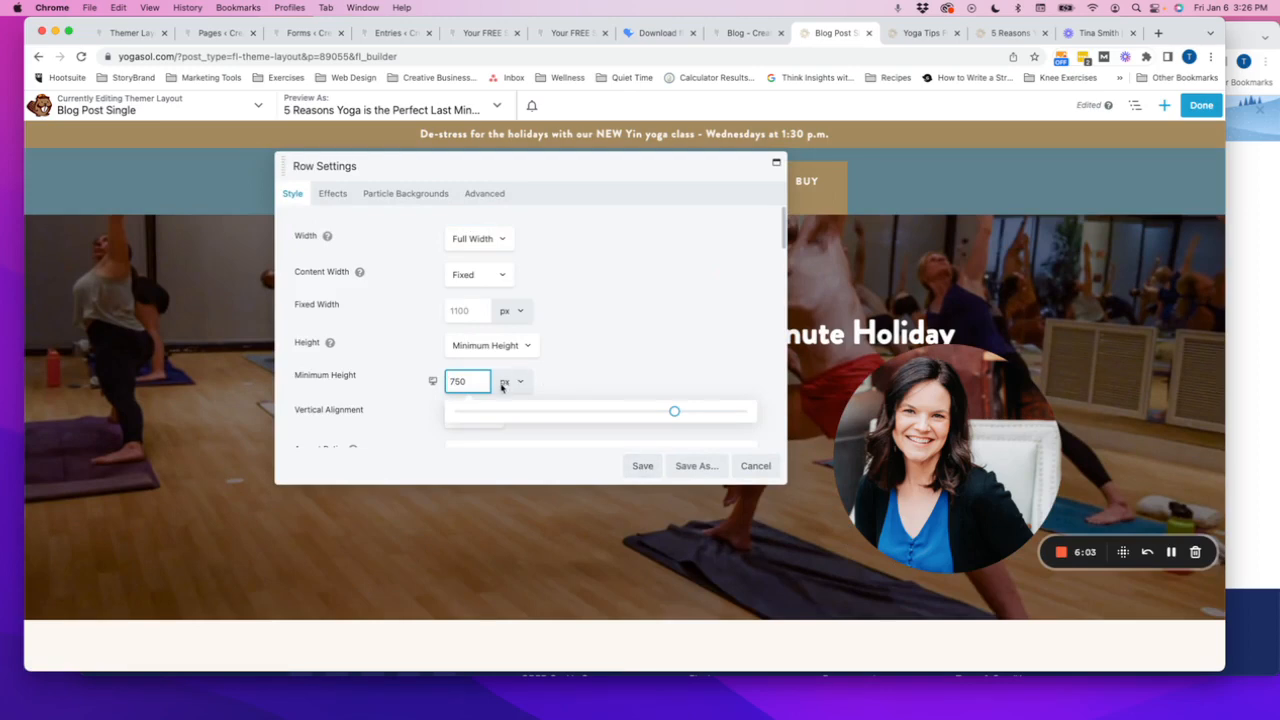
pyautogui.press('Delete')
pyautogui.write('0')
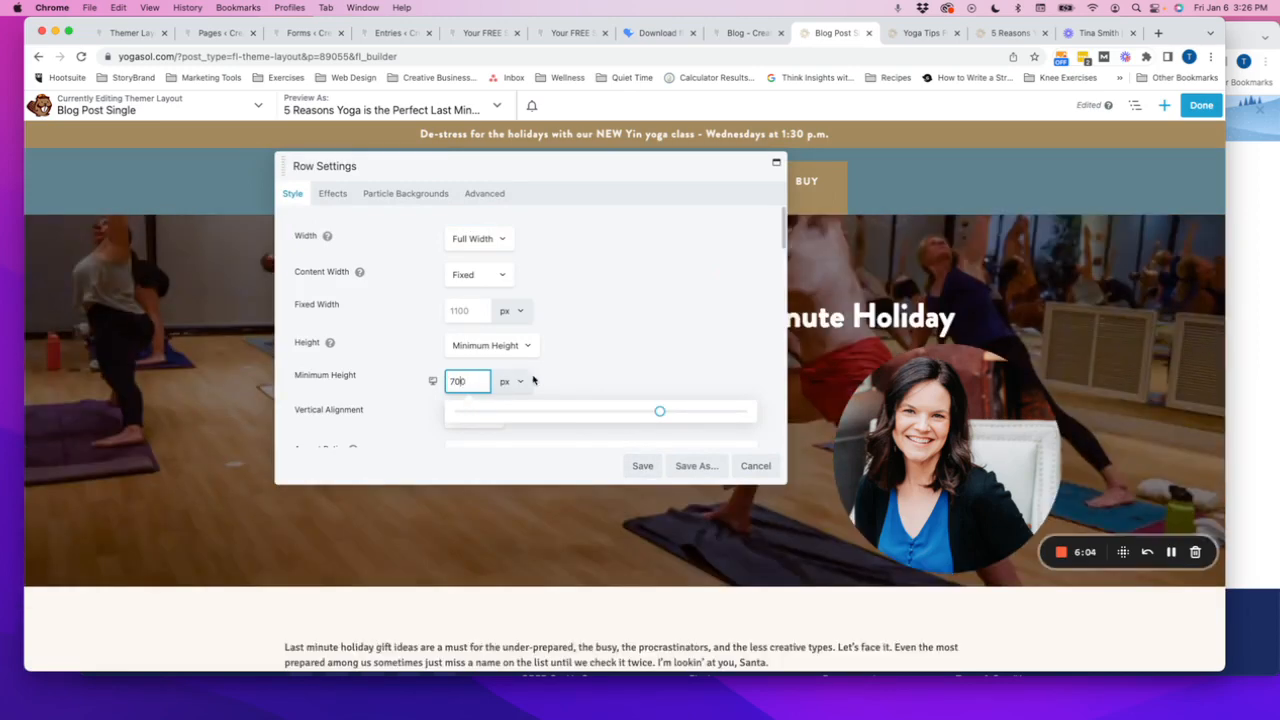
pyautogui.click(642, 466)
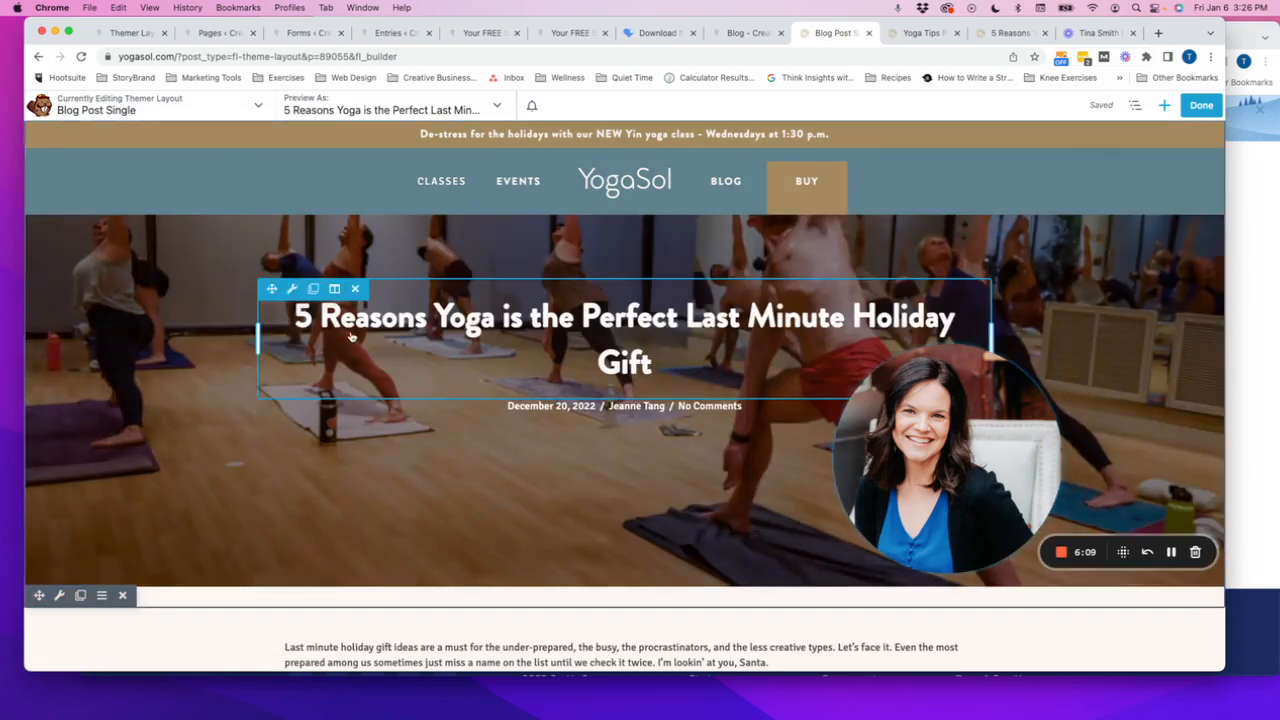
# Try Bottom vertical alignment for the header row's content, and set it back to Center
pyautogui.click(59, 595)
pyautogui.scroll(-5, 437, 305)
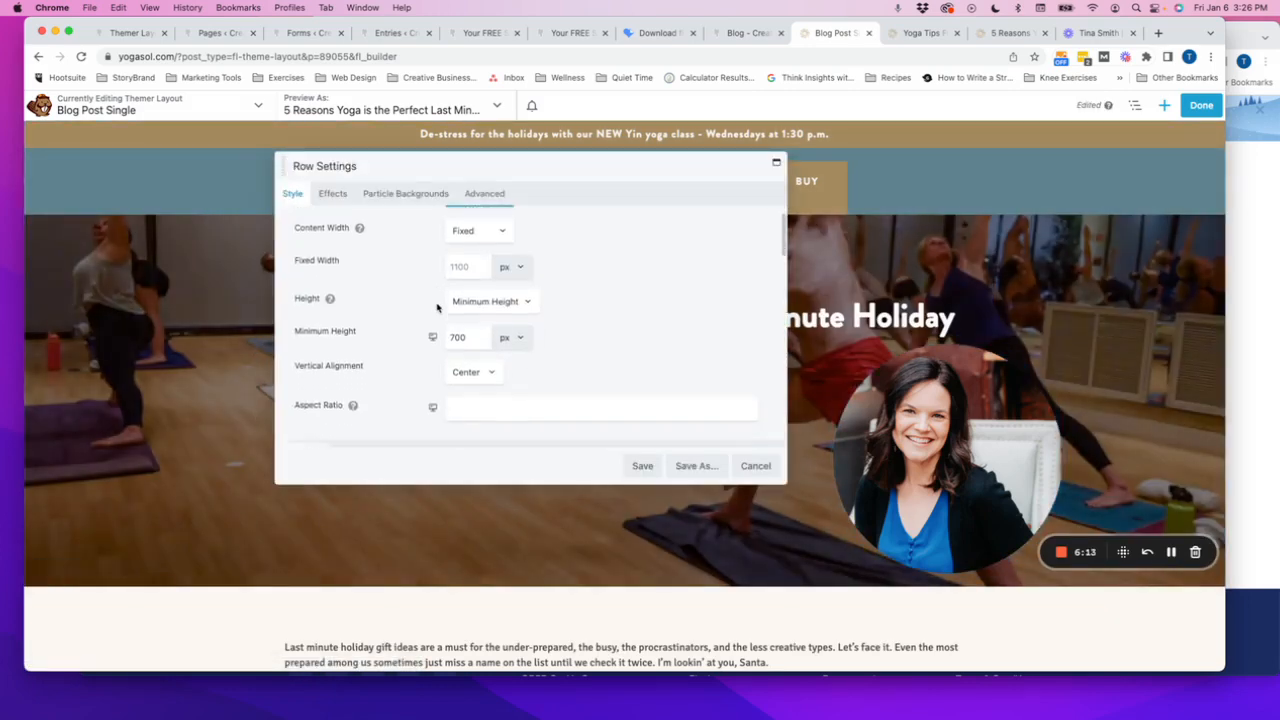
pyautogui.scroll(3, 437, 307)
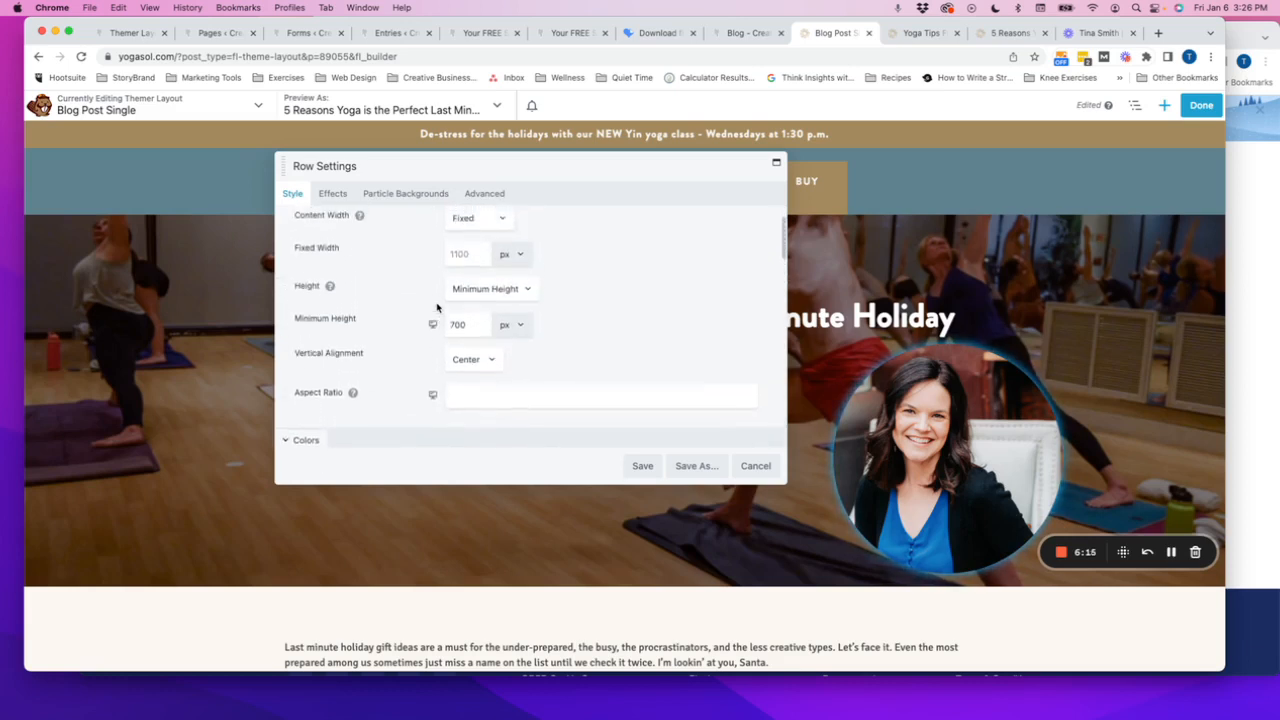
pyautogui.scroll(-4, 437, 307)
pyautogui.scroll(3, 437, 305)
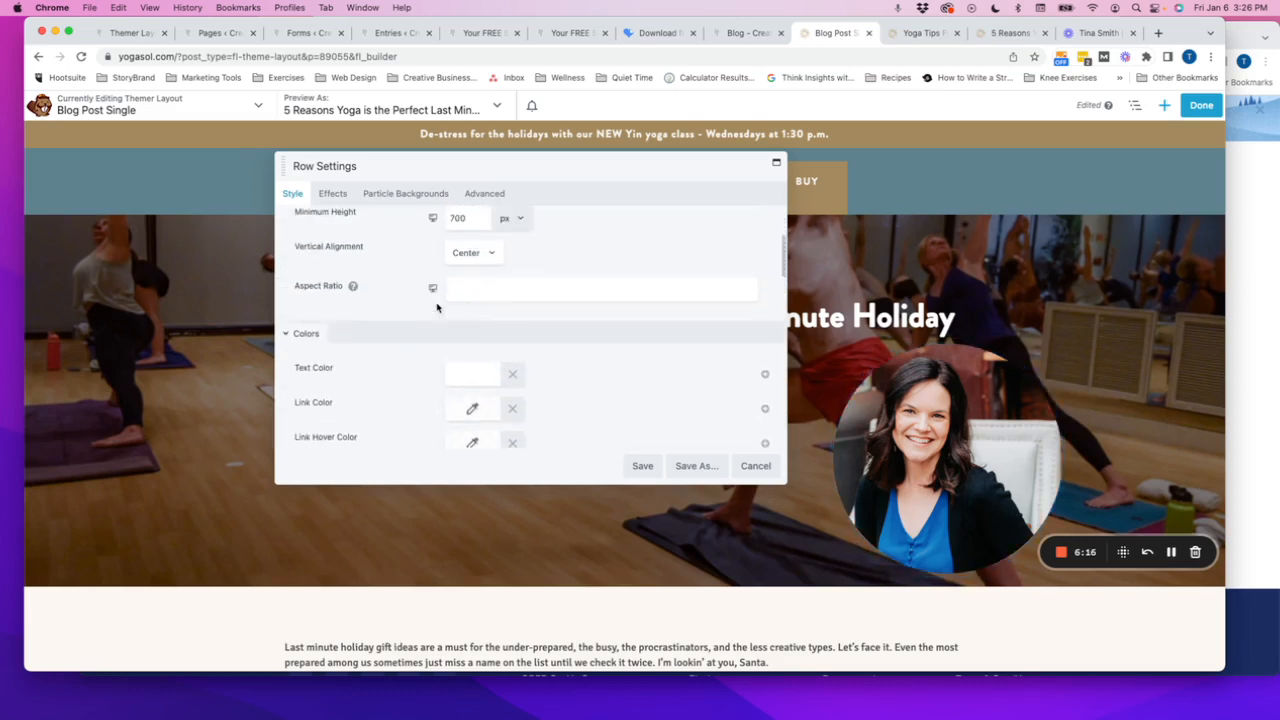
pyautogui.click(486, 270)
pyautogui.click(483, 284)
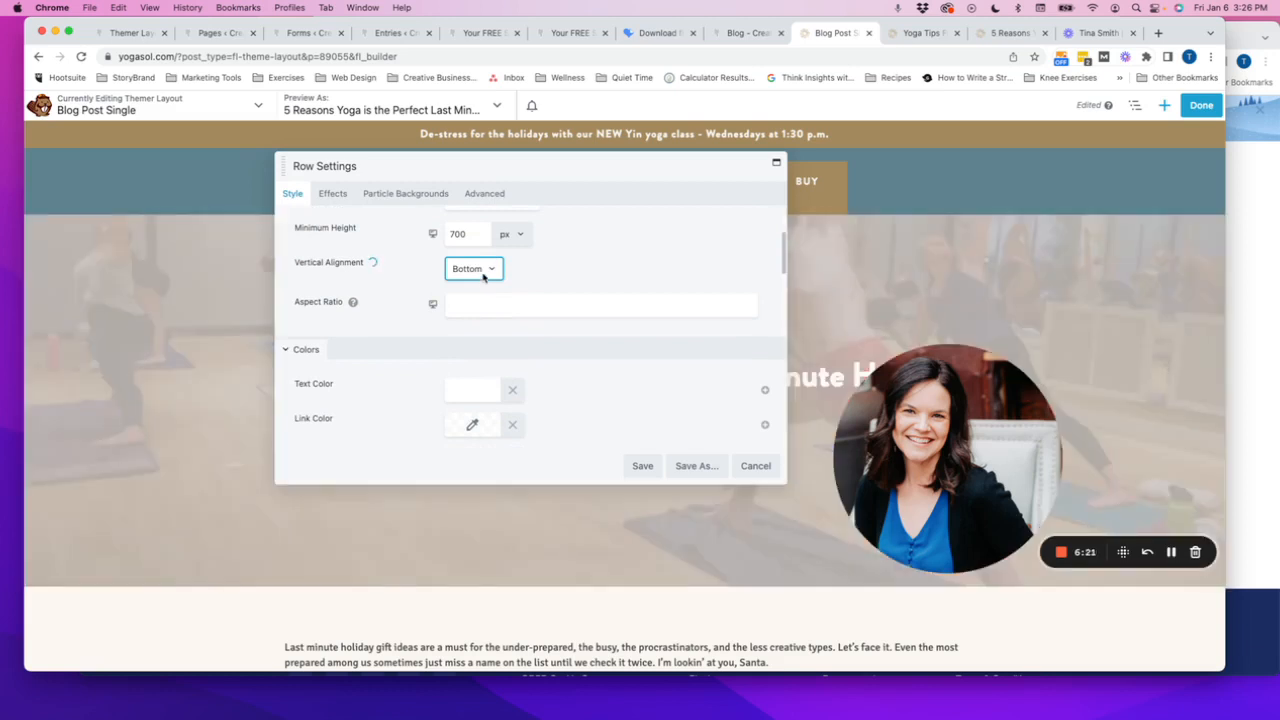
pyautogui.click(483, 270)
pyautogui.click(465, 252)
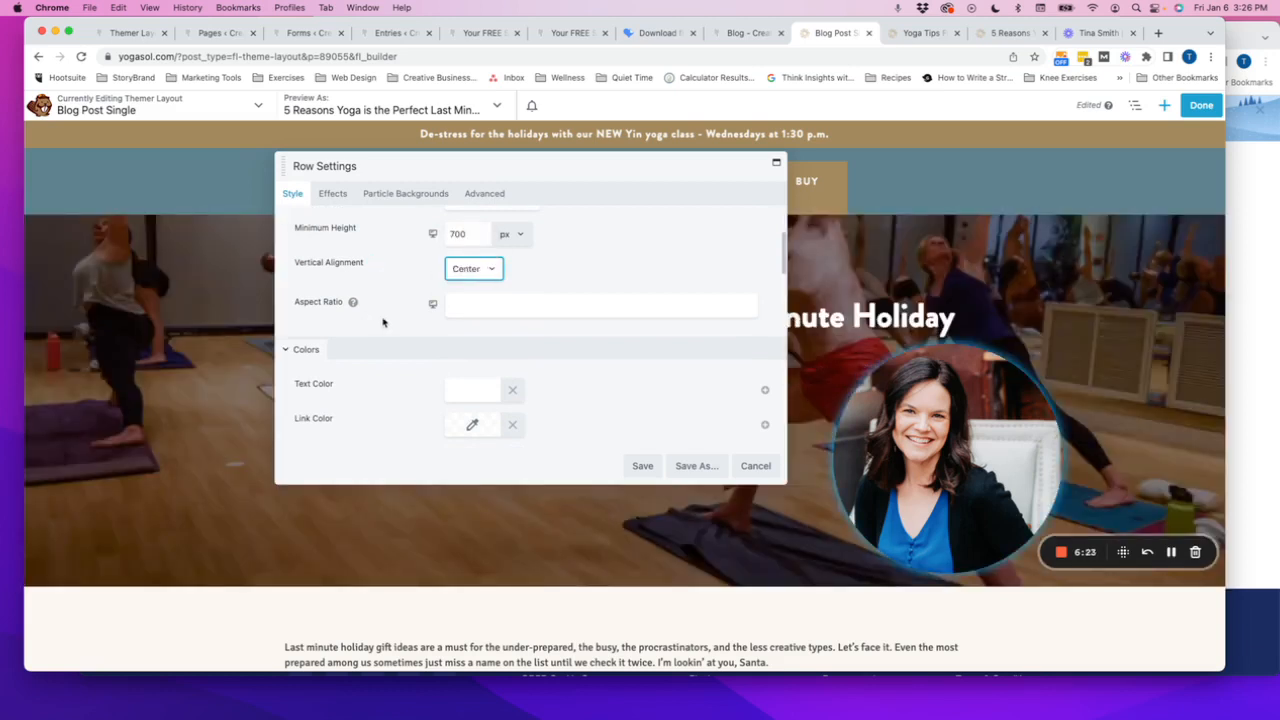
# Try Center Bottom as the position of the header row's background photo
pyautogui.scroll(-1, 400, 325)
pyautogui.scroll(-10, 400, 325)
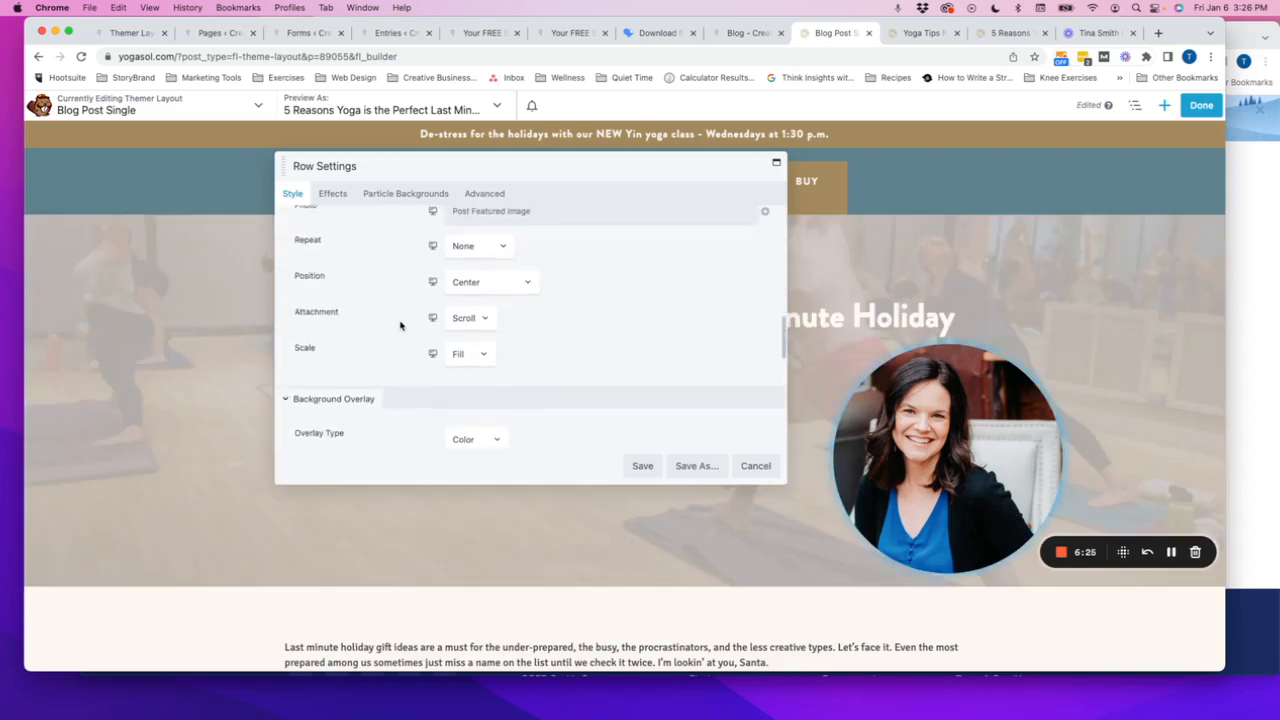
pyautogui.click(502, 287)
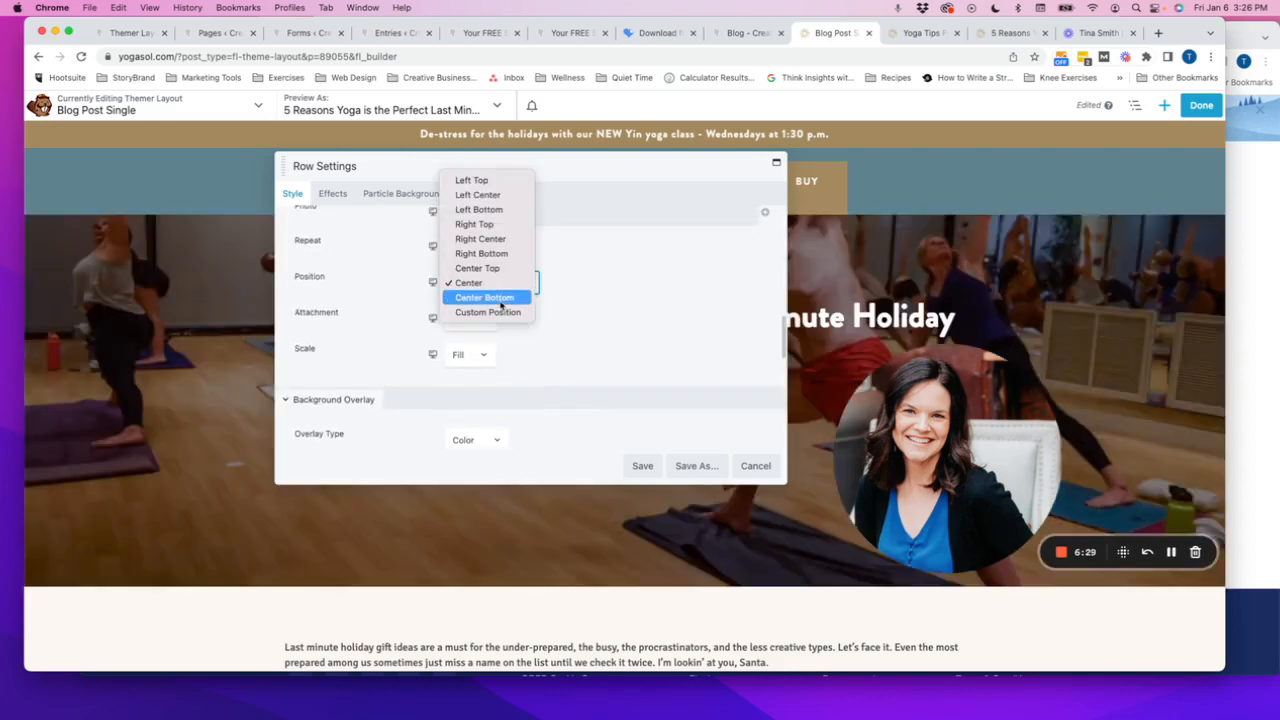
pyautogui.click(502, 298)
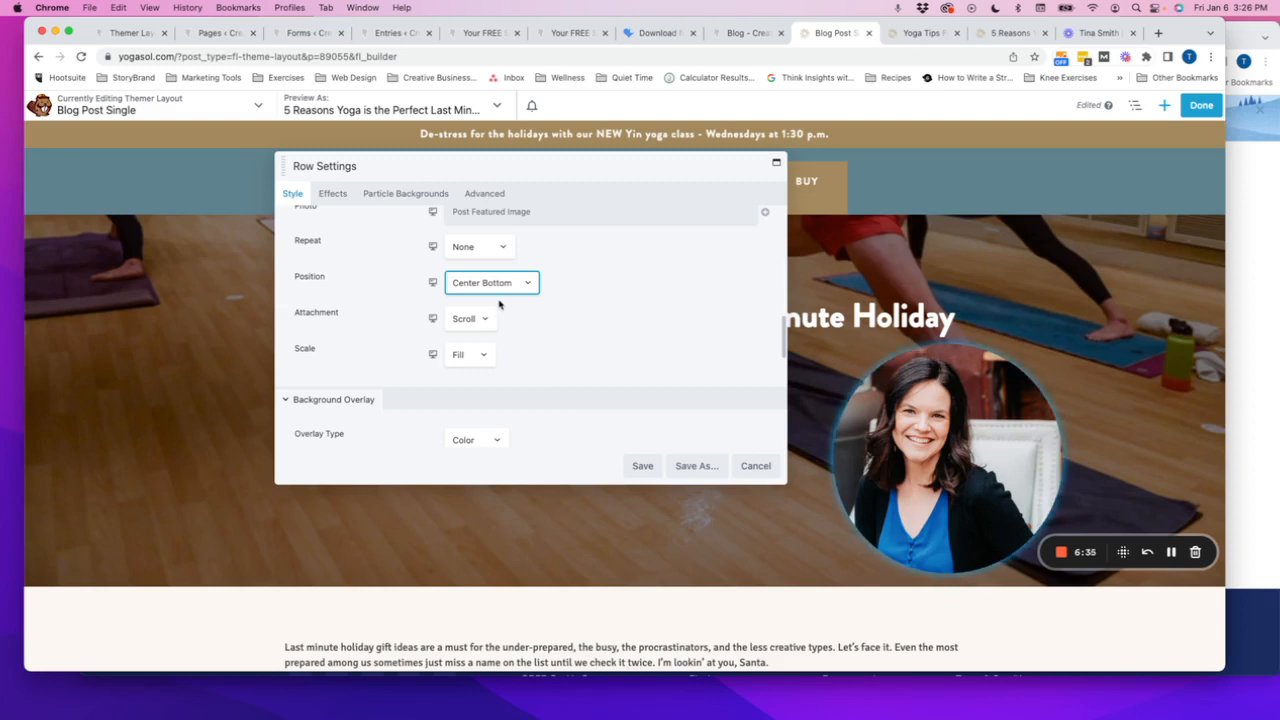
# Set the header row's background photo position to Center Top and save the row settings
pyautogui.click(492, 284)
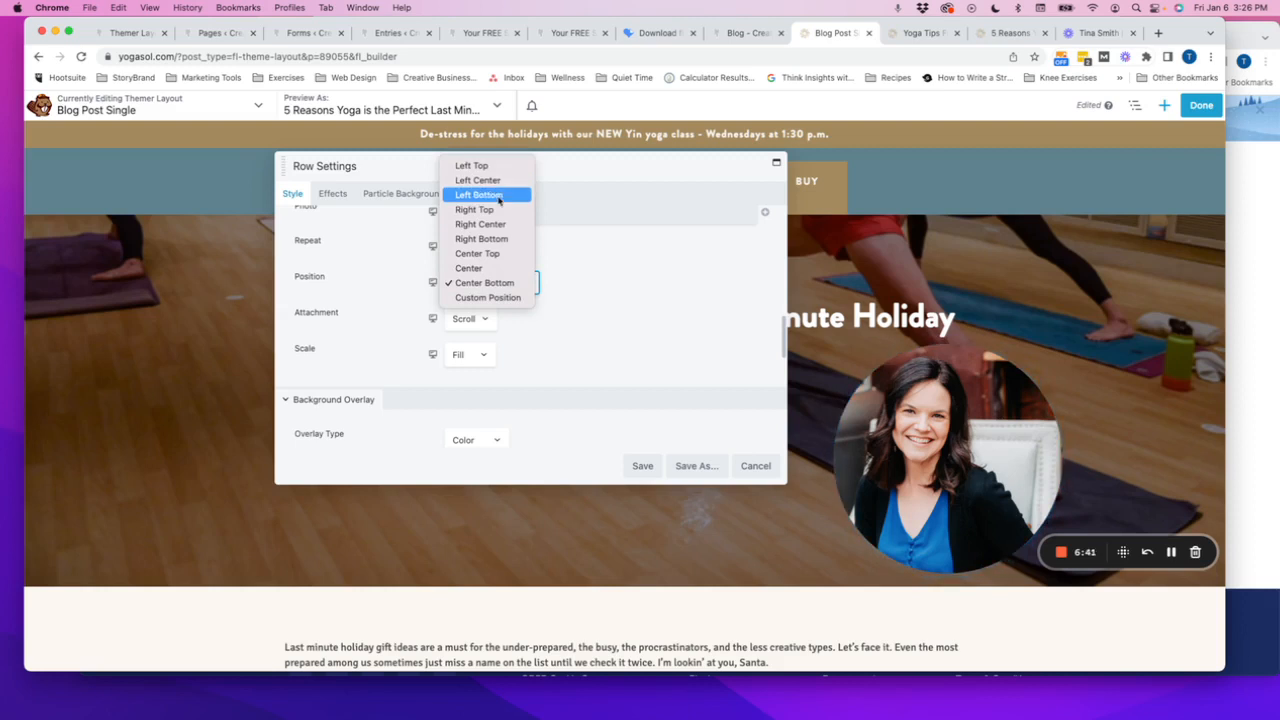
pyautogui.click(500, 254)
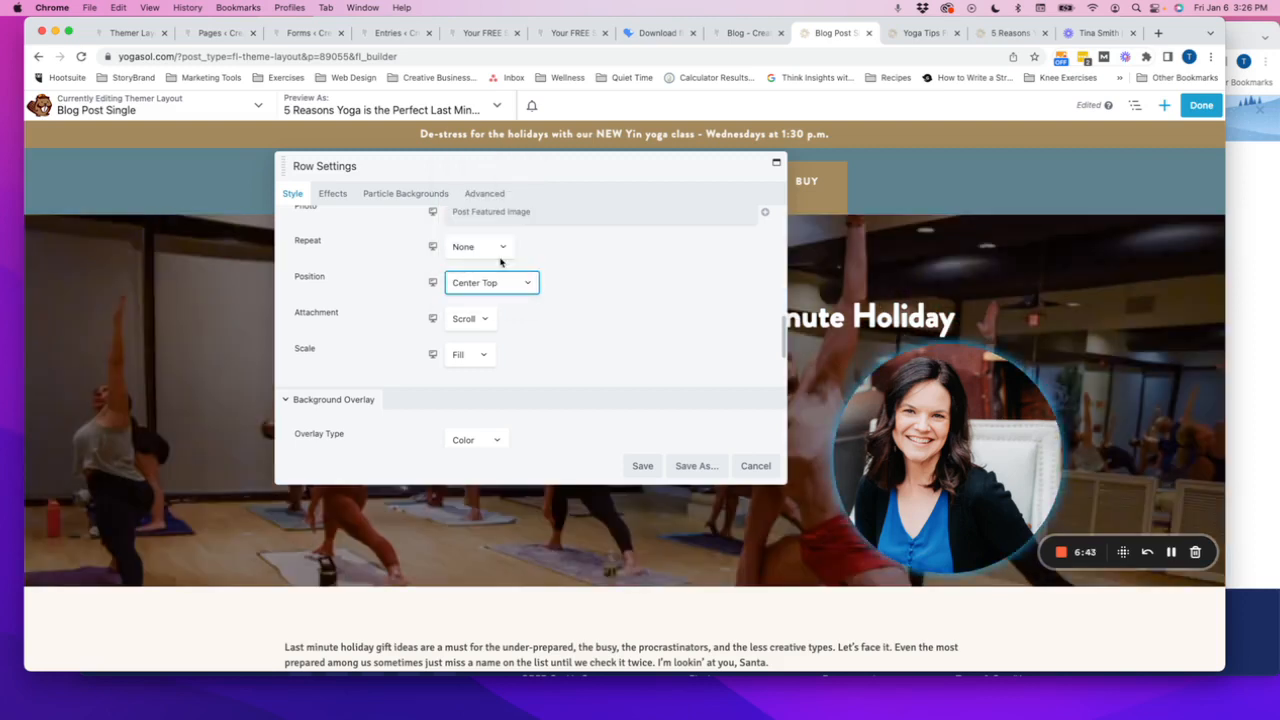
pyautogui.click(645, 467)
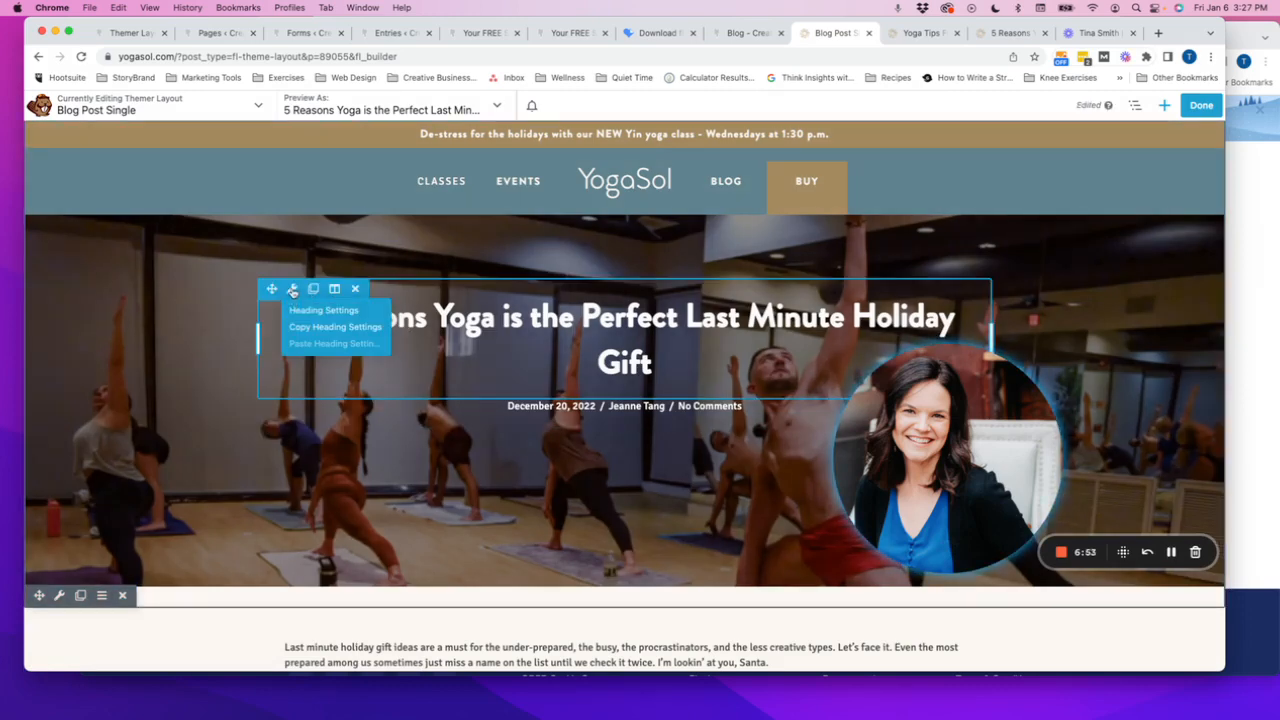
# Open the header title's Heading settings and remove the Post Title connection from the heading text
pyautogui.click(292, 290)
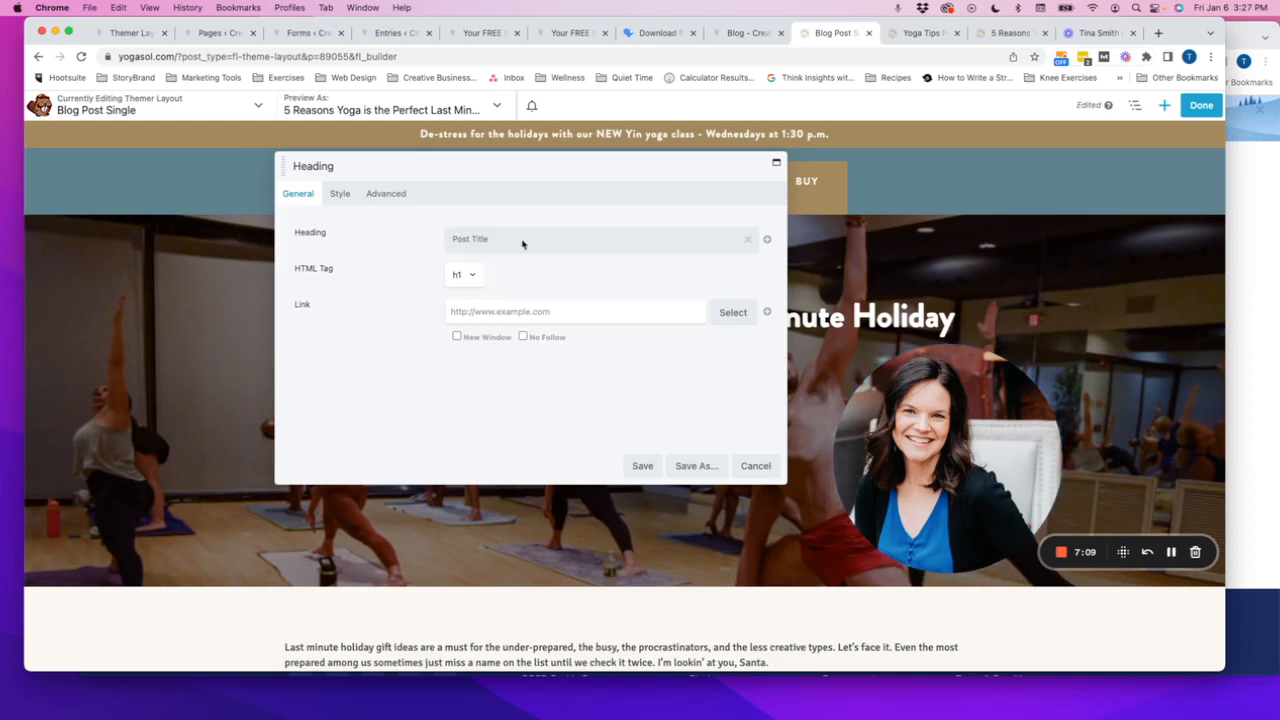
pyautogui.click(751, 242)
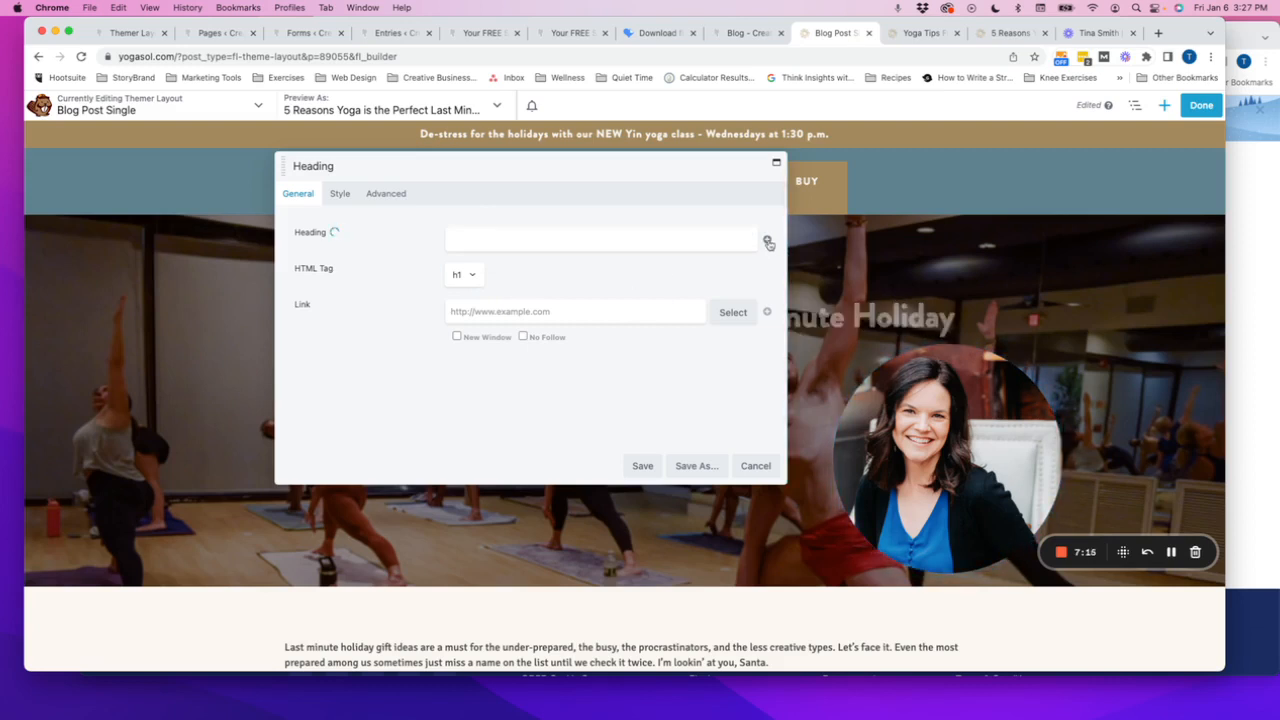
pyautogui.click(768, 242)
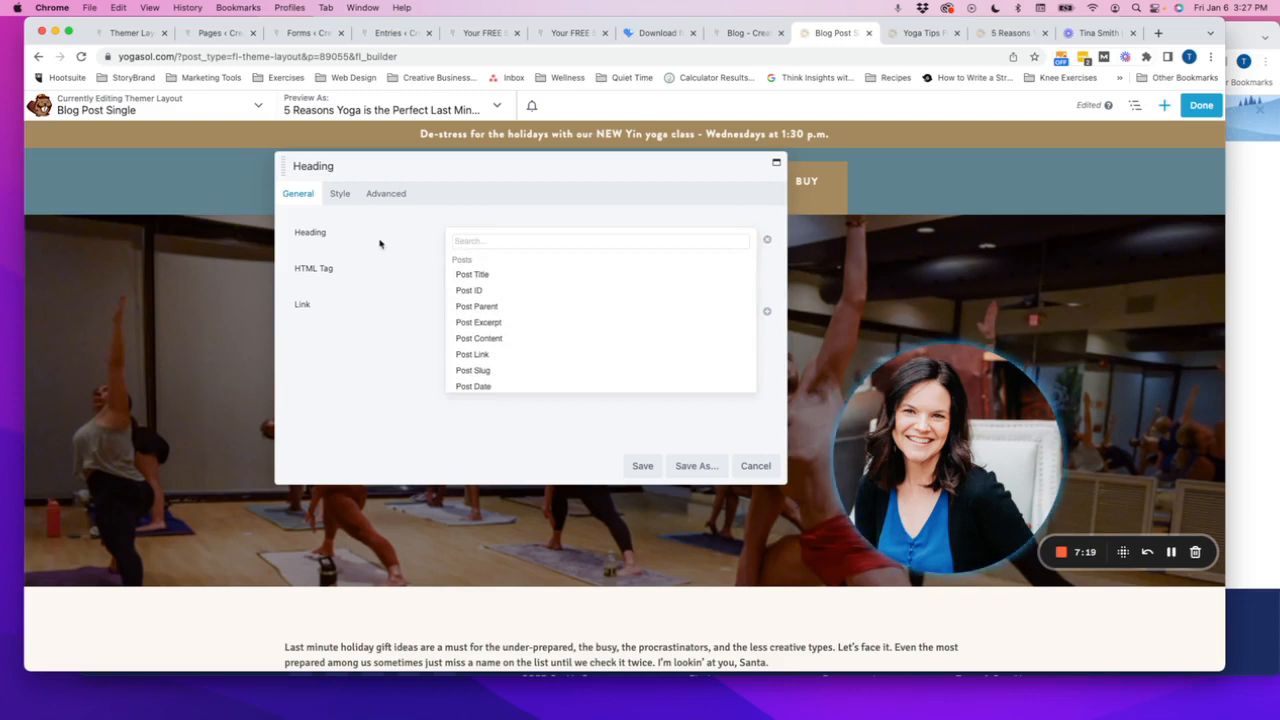
# Try "type whatever you want" as static heading text, check it in the header, and clear it
pyautogui.click(463, 245)
pyautogui.click(473, 240)
pyautogui.write('type whatever you want')
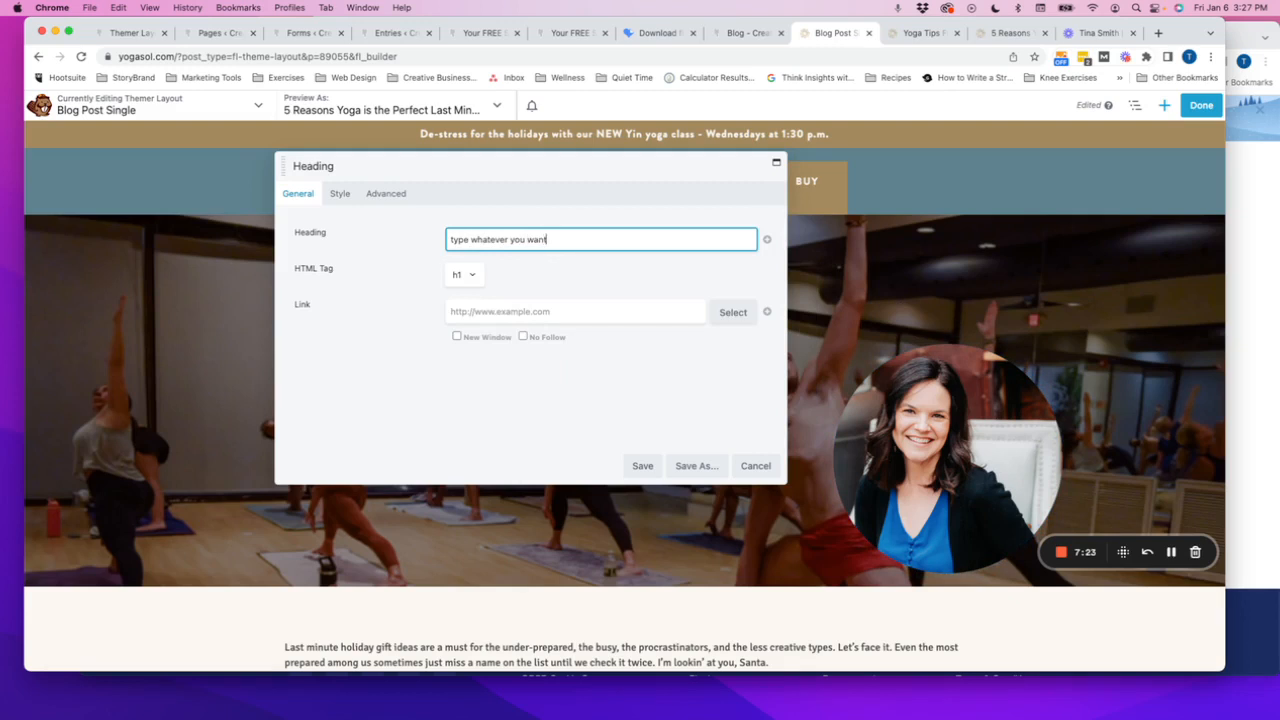
pyautogui.moveTo(468, 173); pyautogui.dragTo(136, 183)
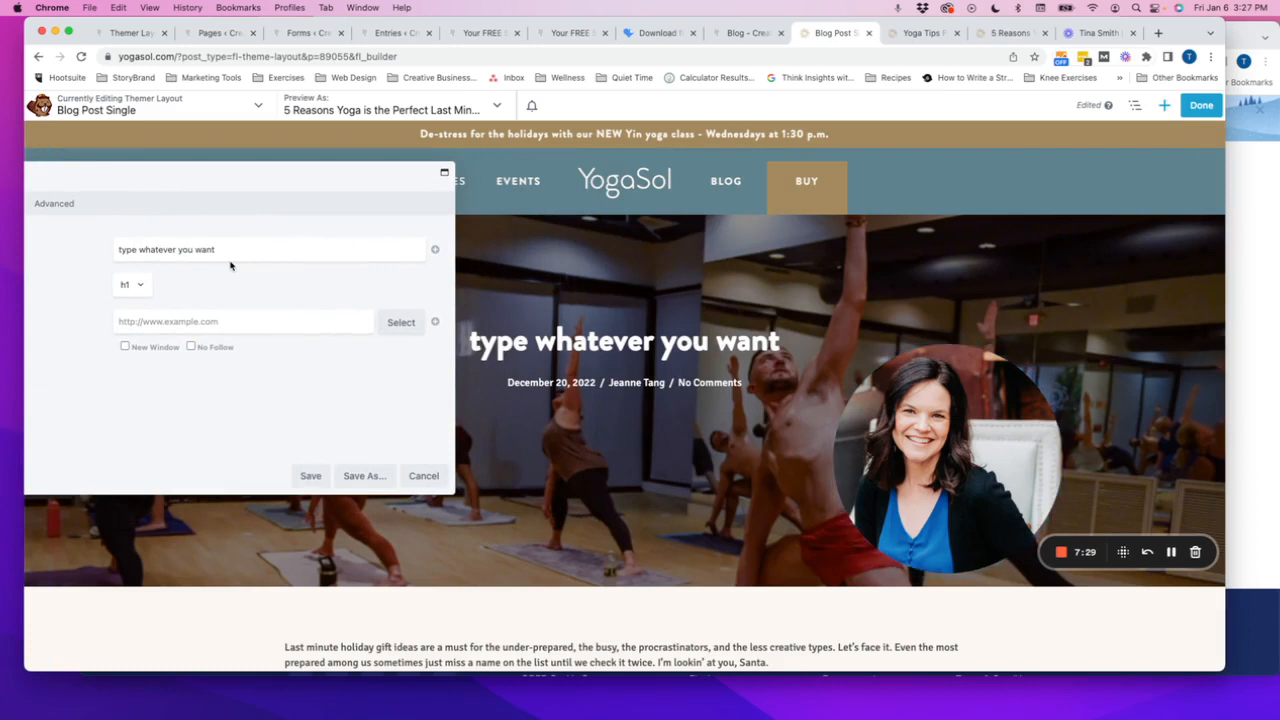
pyautogui.moveTo(236, 257); pyautogui.dragTo(119, 247)
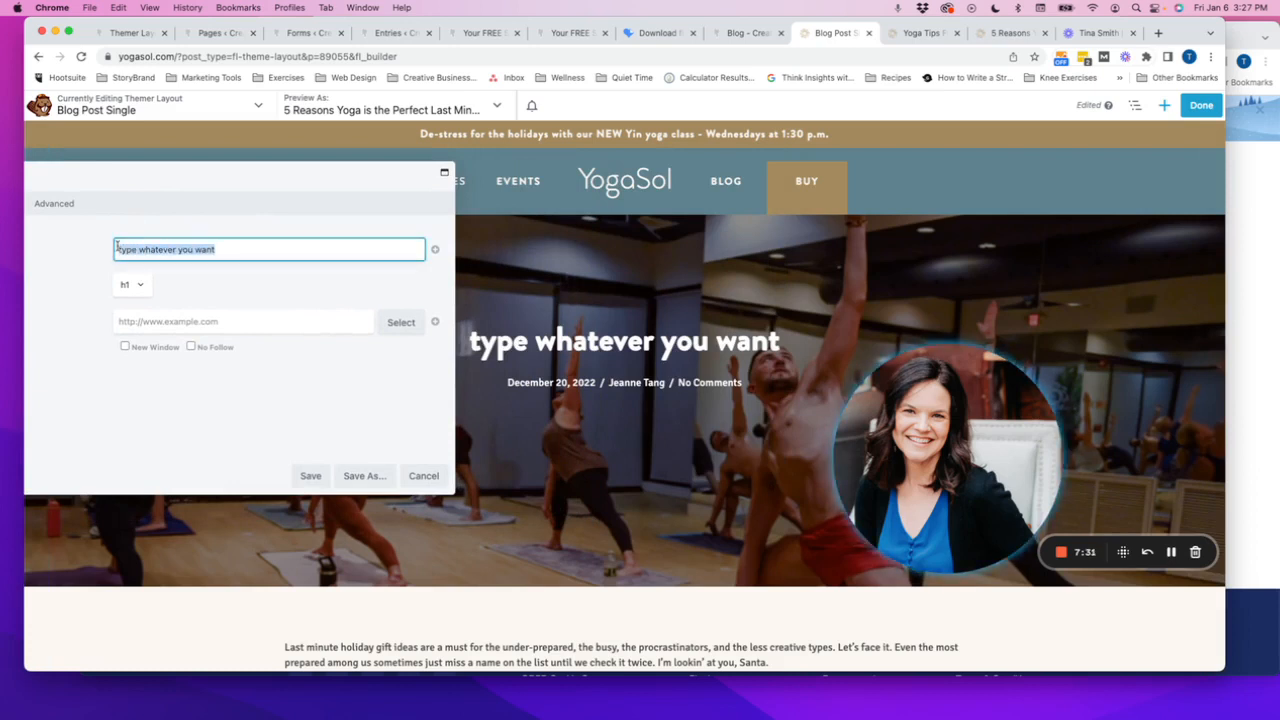
pyautogui.press('BackSpace')
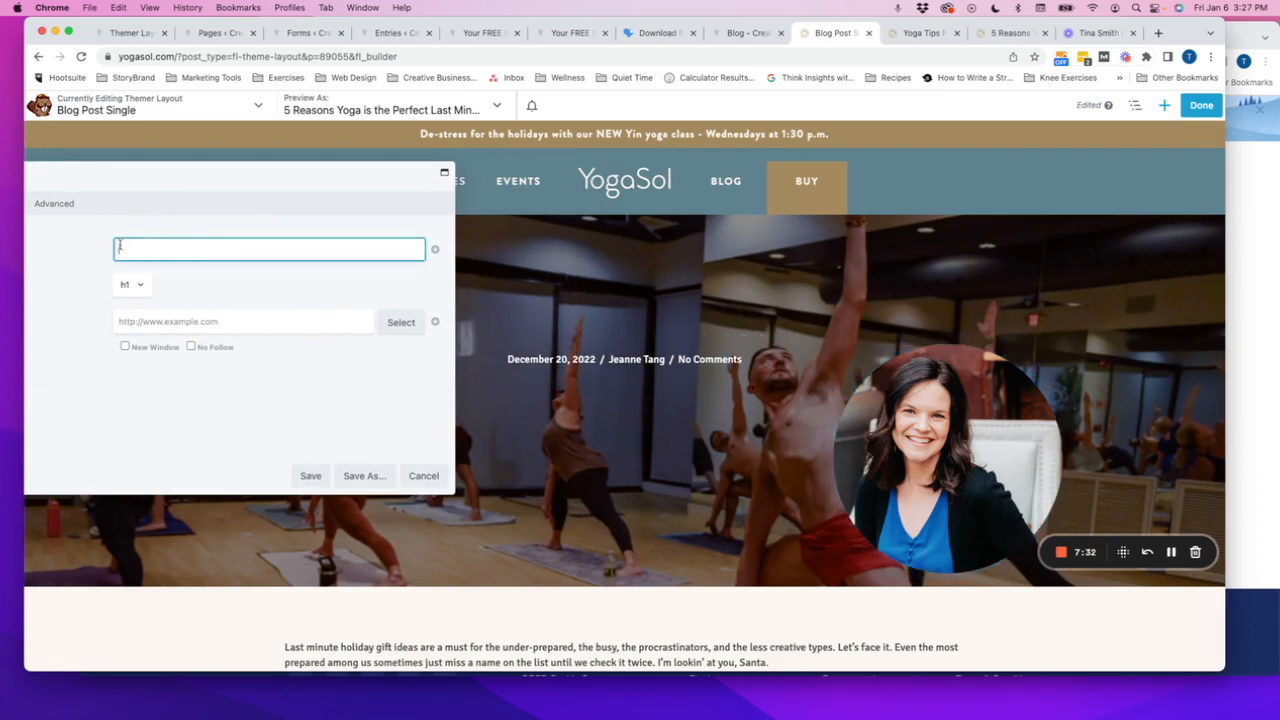
# Insert the Post Title field into the empty heading text and save the heading settings
pyautogui.click(435, 249)
pyautogui.moveTo(189, 289)
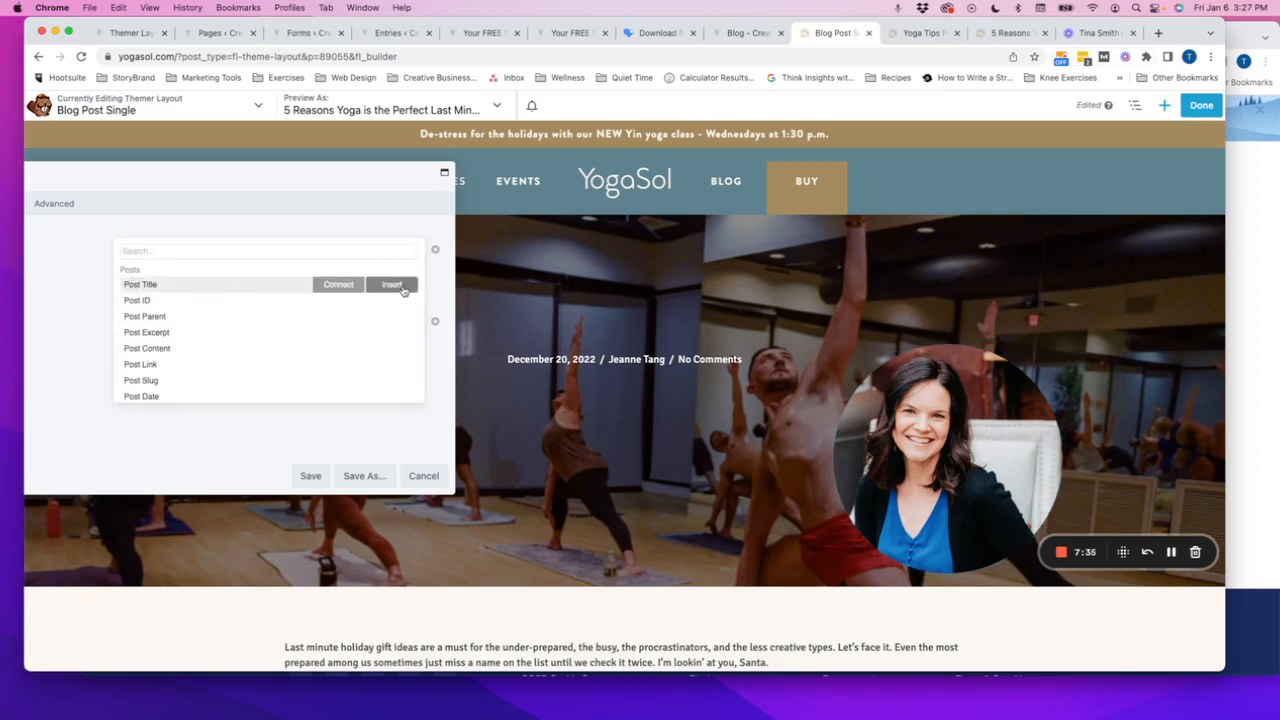
pyautogui.click(400, 286)
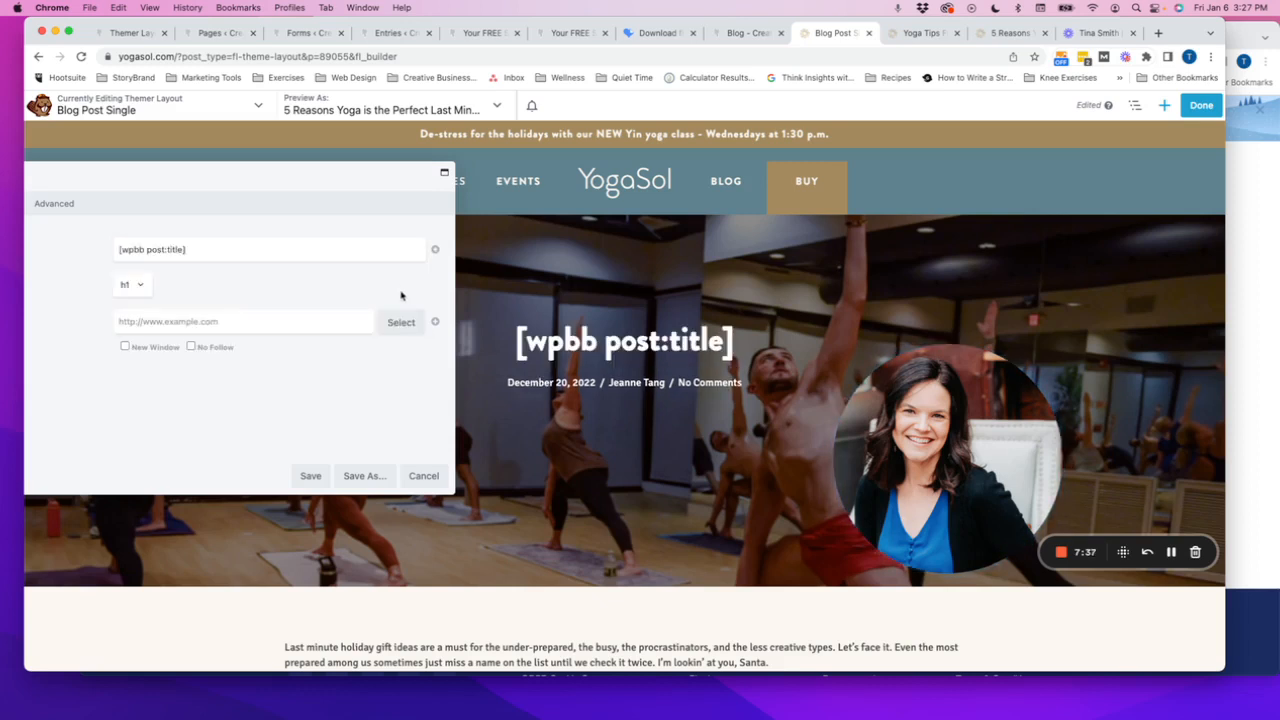
pyautogui.click(435, 250)
pyautogui.moveTo(228, 289)
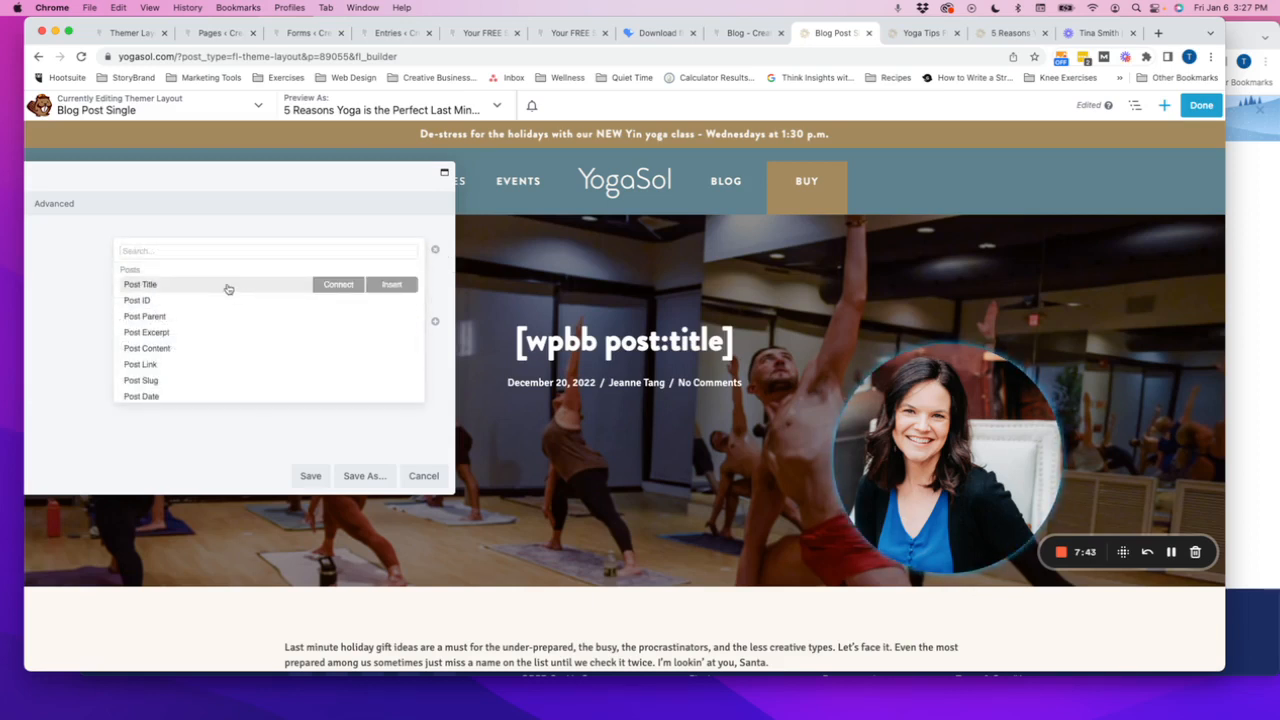
pyautogui.click(398, 227)
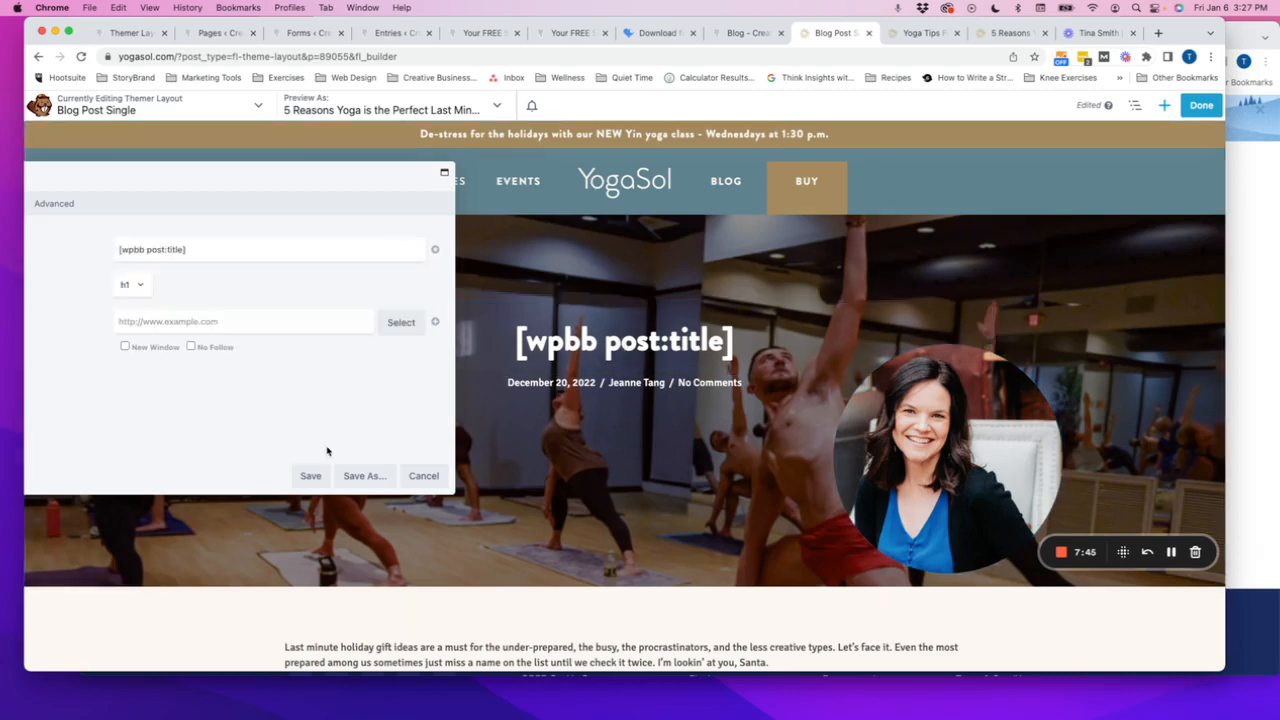
pyautogui.click(310, 475)
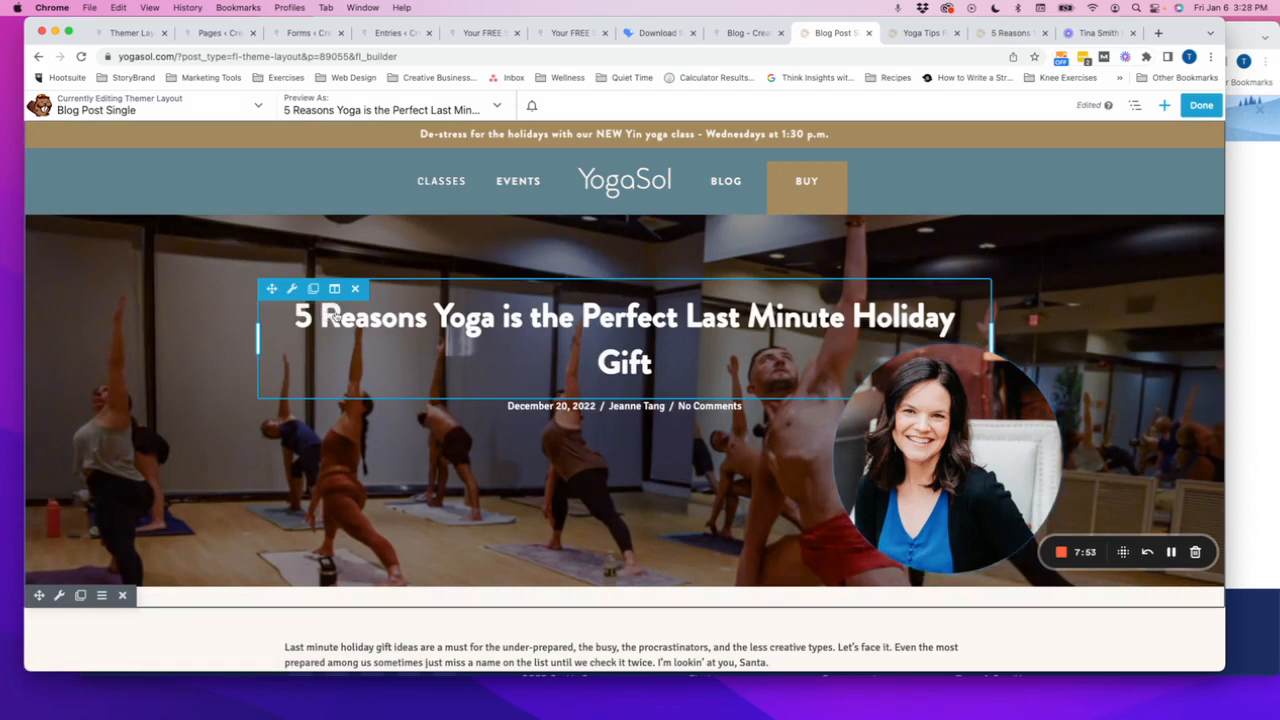
# Hide the comments in the header's Post Info module and save the module settings
pyautogui.click(545, 418)
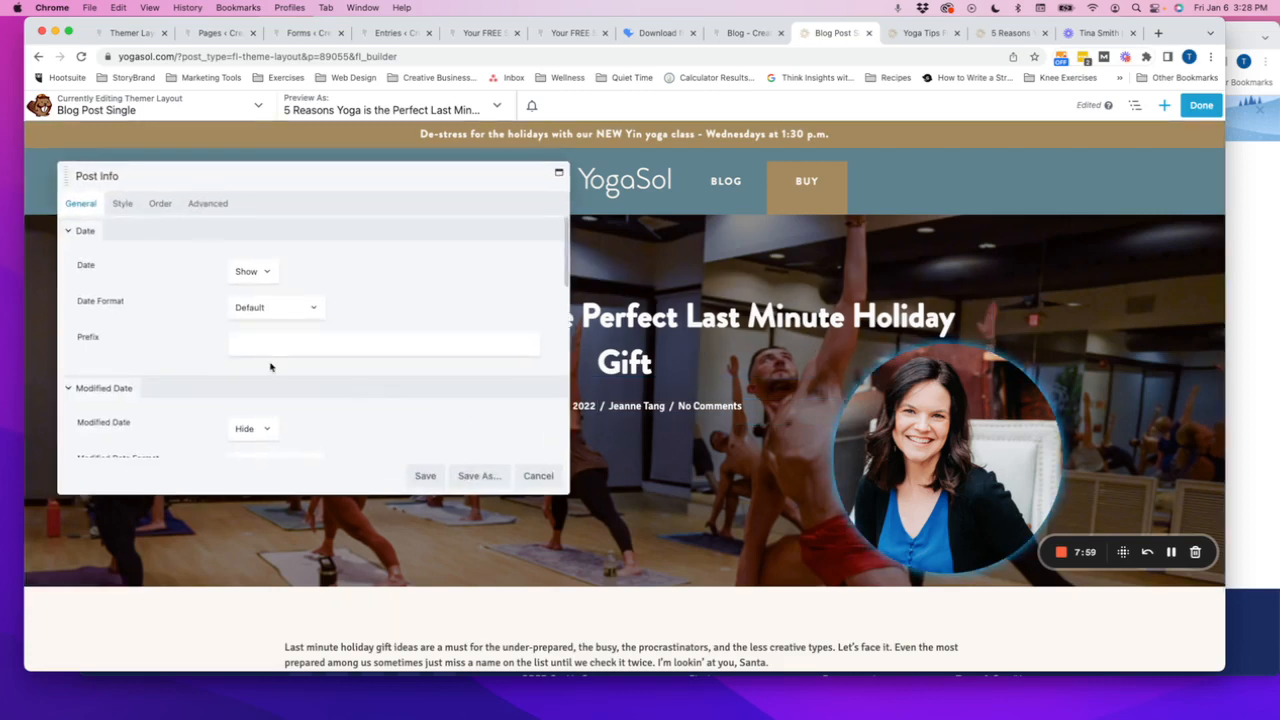
pyautogui.moveTo(277, 175); pyautogui.dragTo(283, 133)
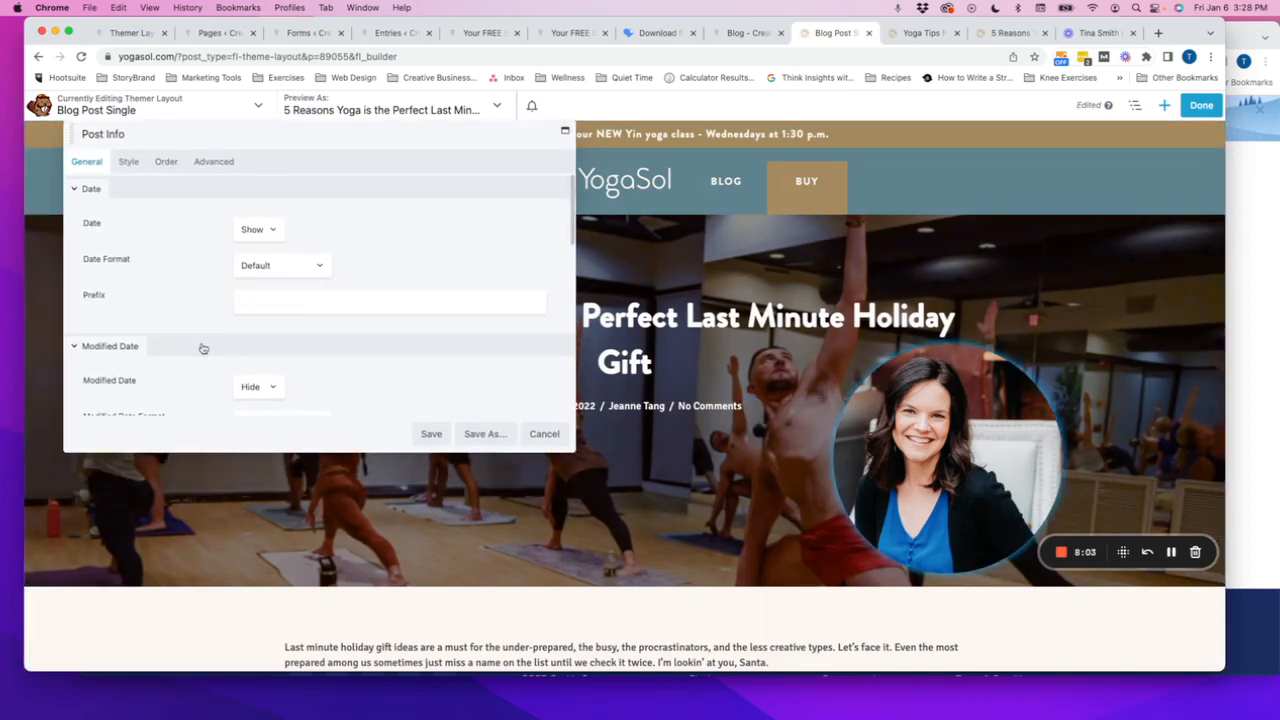
pyautogui.scroll(-1, 202, 347)
pyautogui.scroll(1, 190, 335)
pyautogui.scroll(-1, 225, 330)
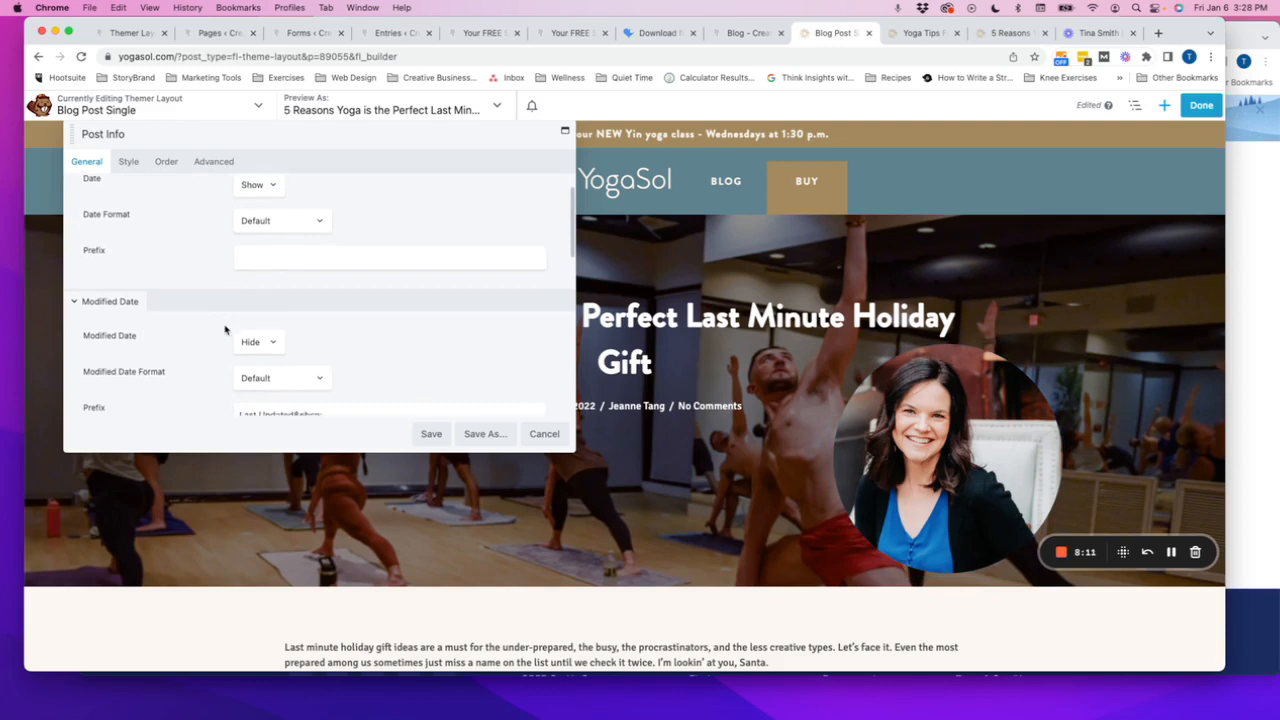
pyautogui.scroll(-1, 225, 330)
pyautogui.scroll(-2, 225, 330)
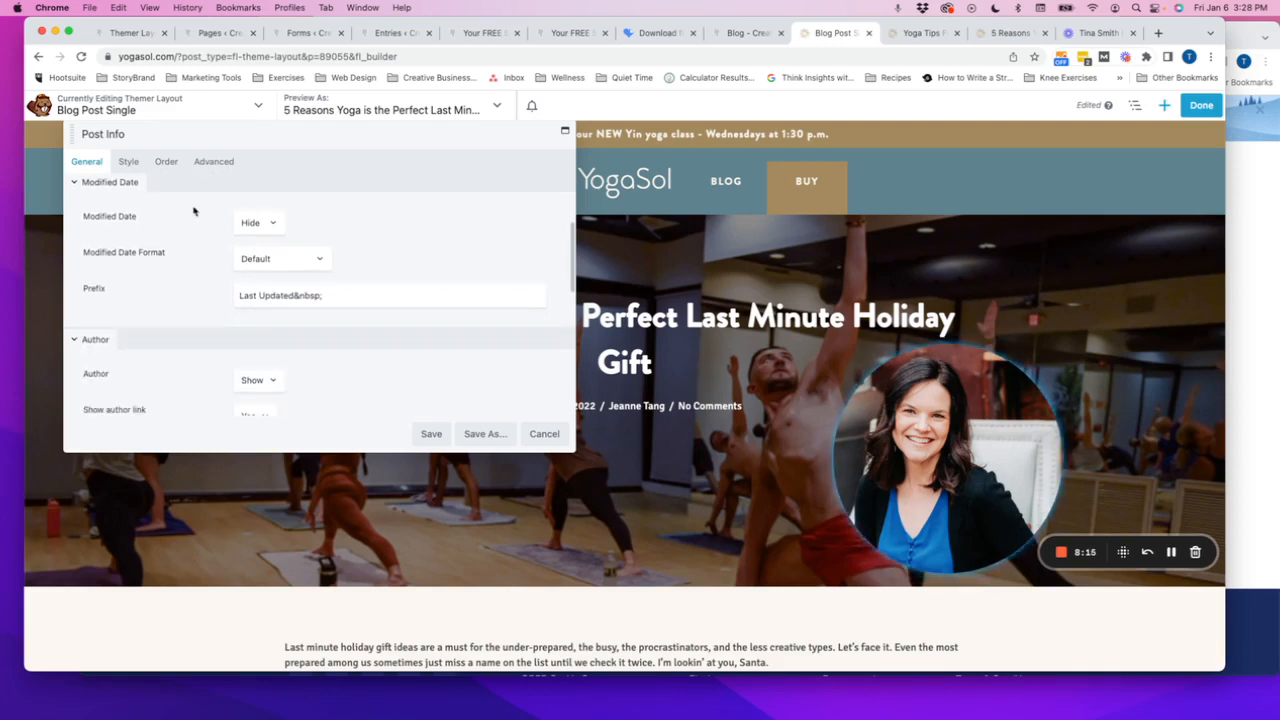
pyautogui.scroll(-3, 229, 280)
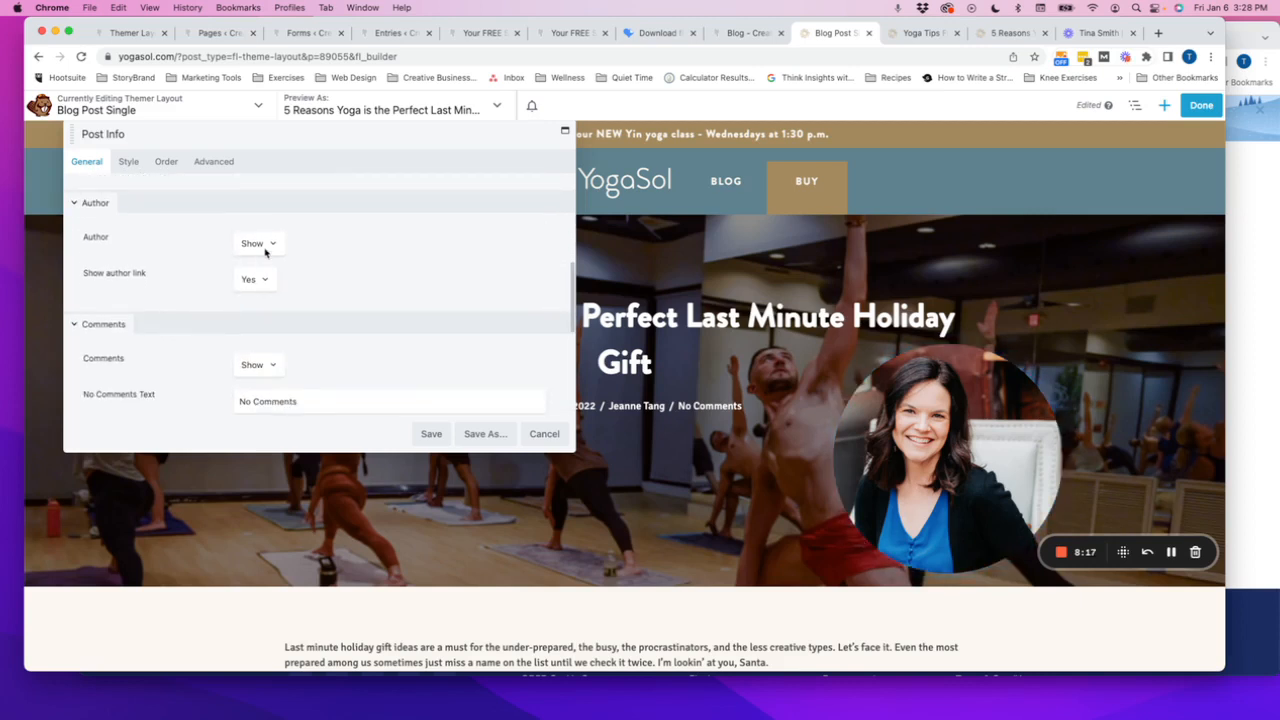
pyautogui.scroll(-1, 249, 363)
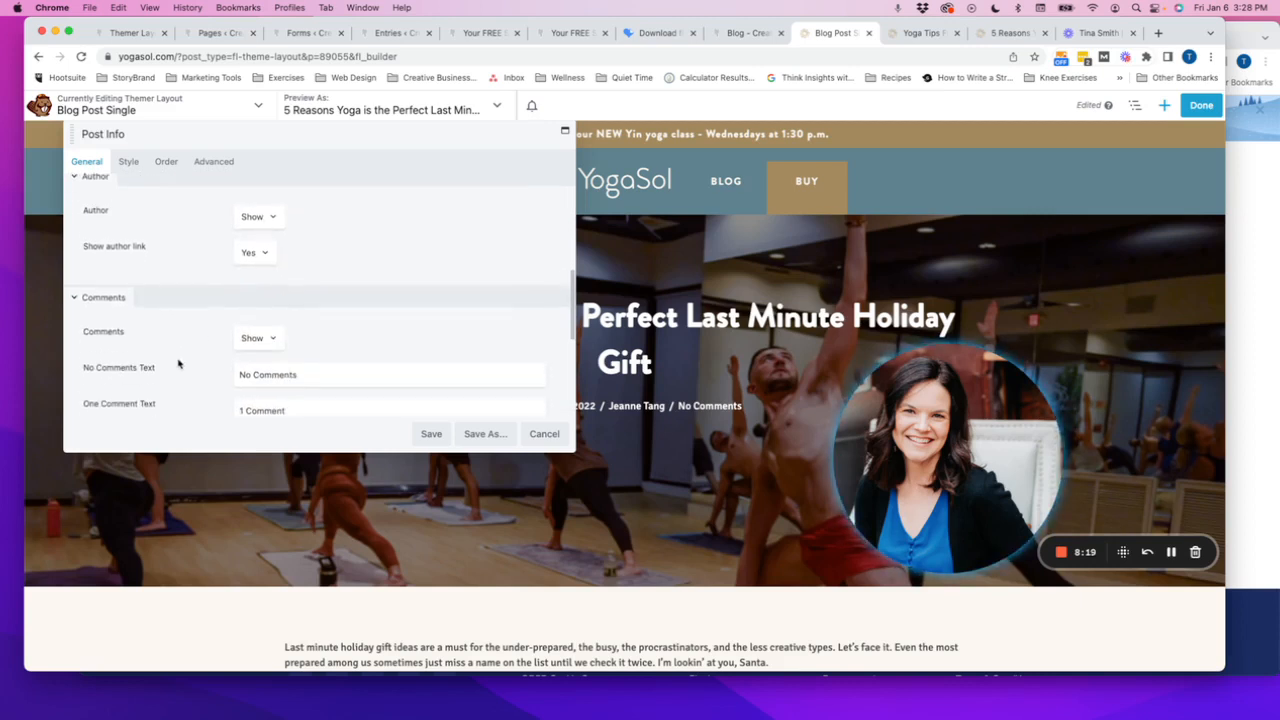
pyautogui.click(262, 326)
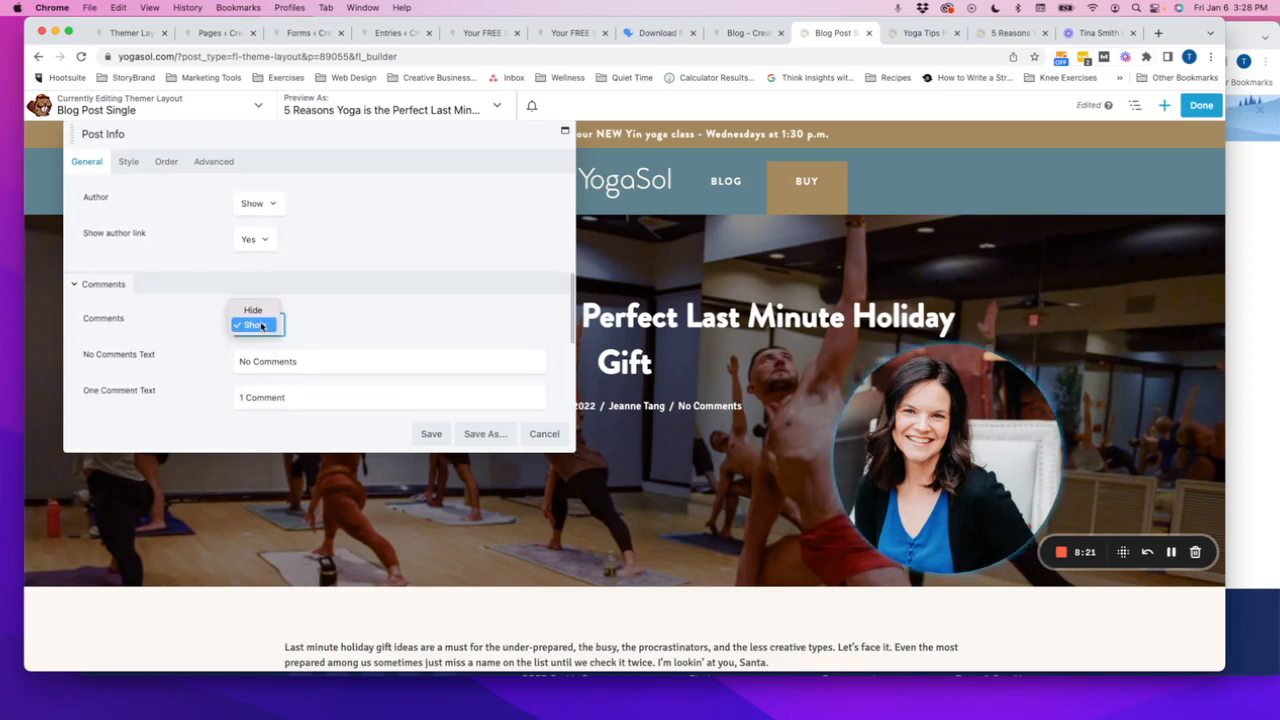
pyautogui.click(262, 312)
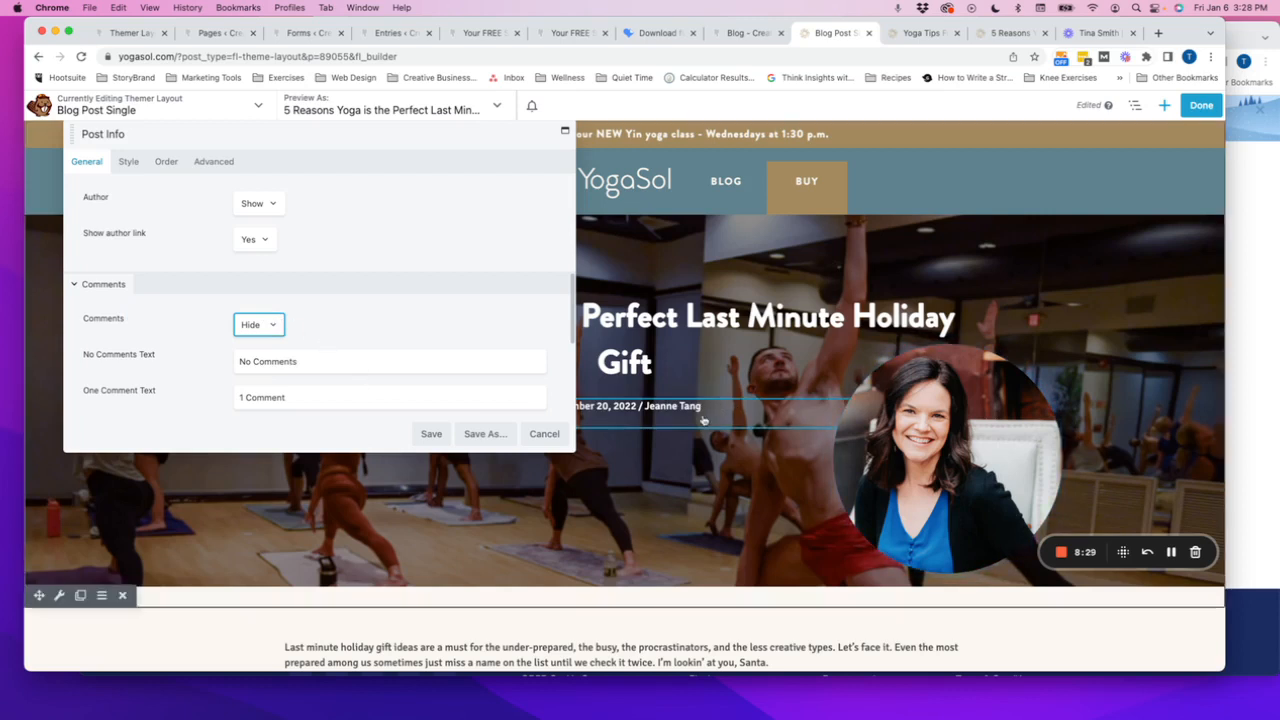
pyautogui.click(431, 436)
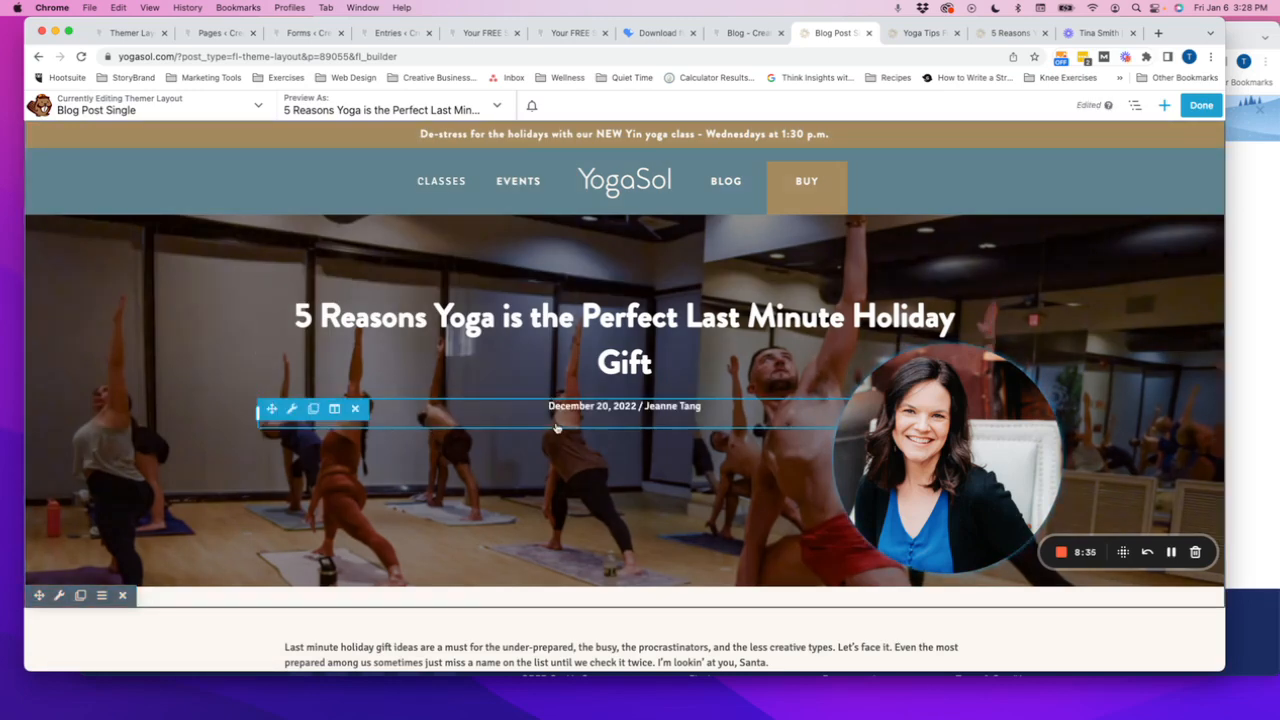
# Look over the modules below the post content and the Comments module's settings, then close those settings without saving
pyautogui.scroll(-15, 558, 428)
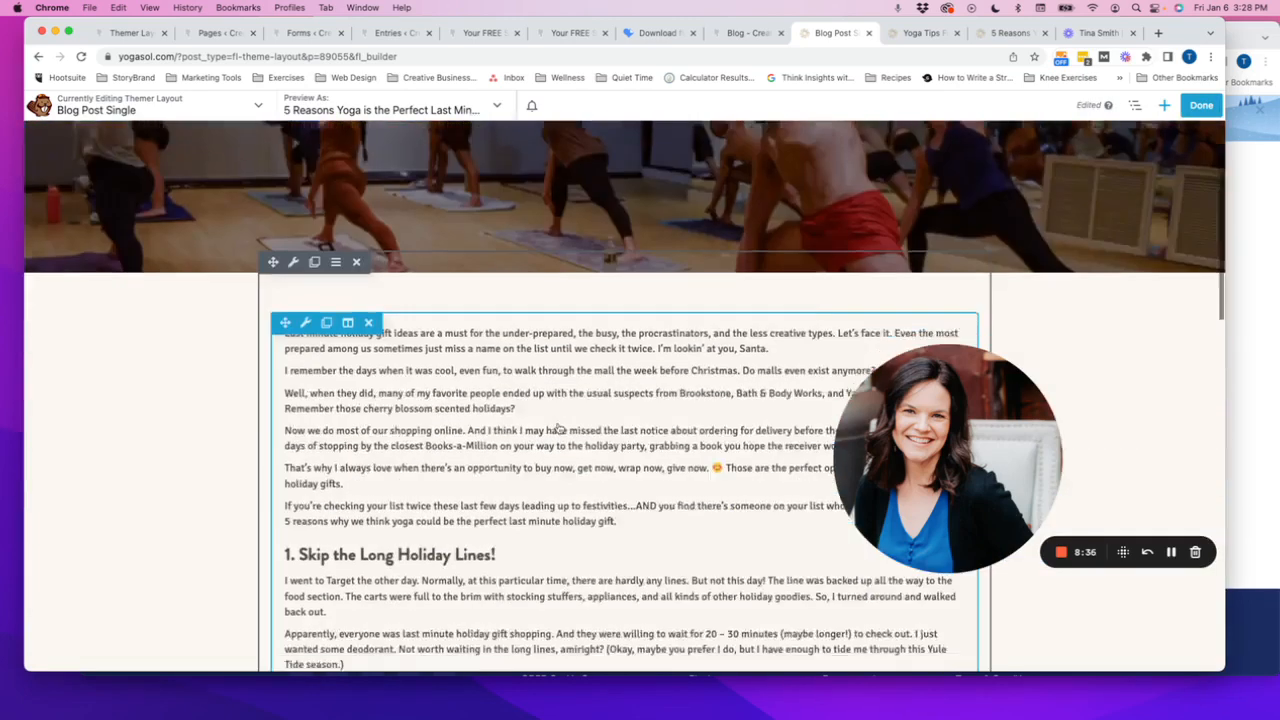
pyautogui.scroll(-3, 558, 428)
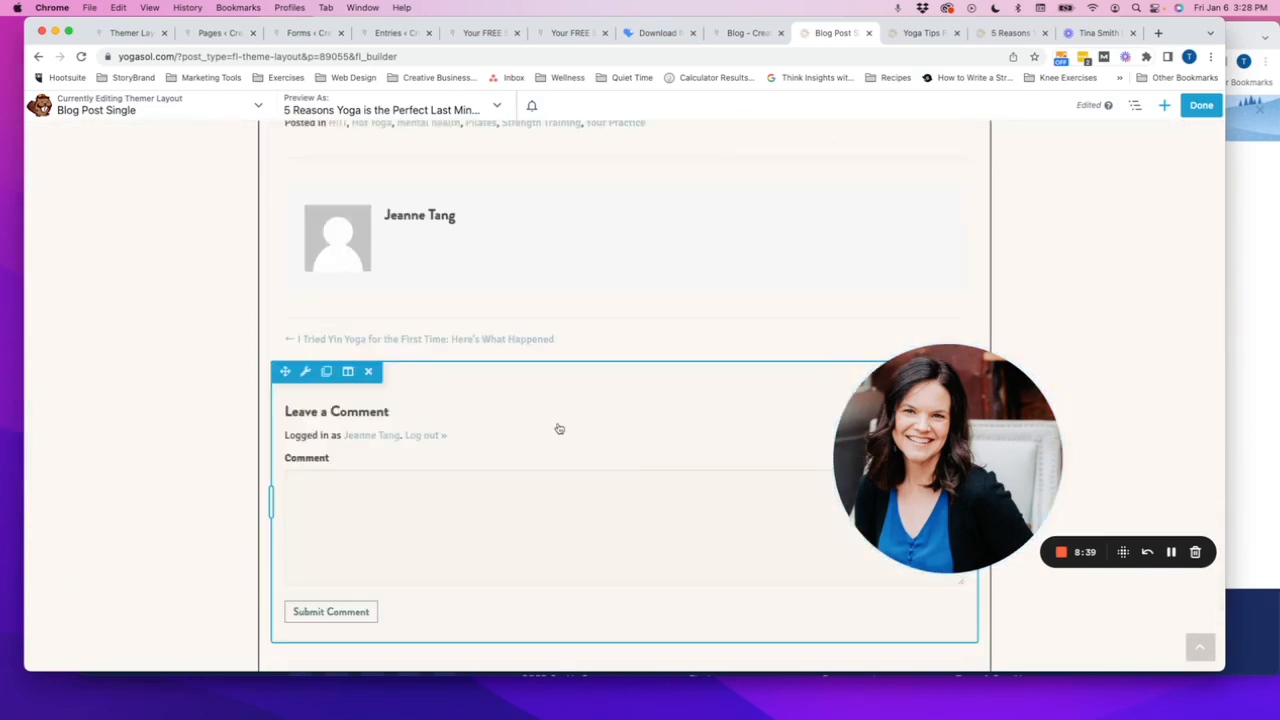
pyautogui.scroll(2, 558, 428)
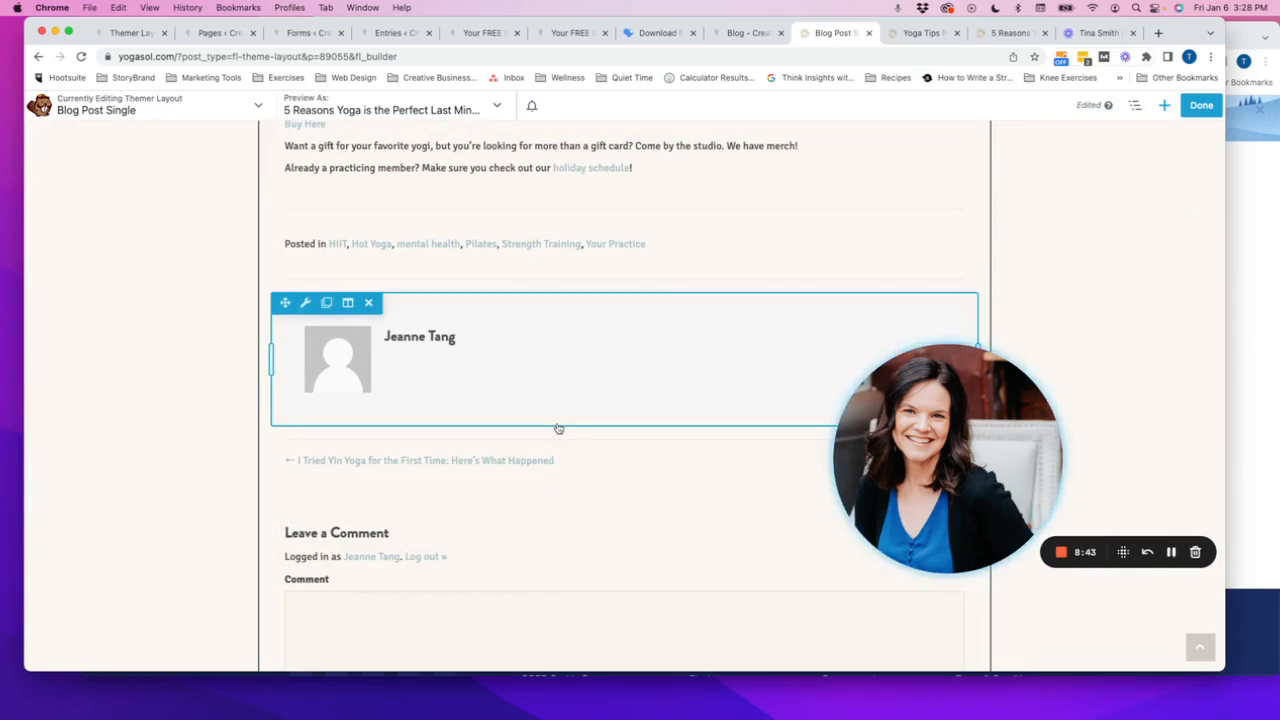
pyautogui.scroll(-2, 558, 428)
pyautogui.moveTo(308, 358)
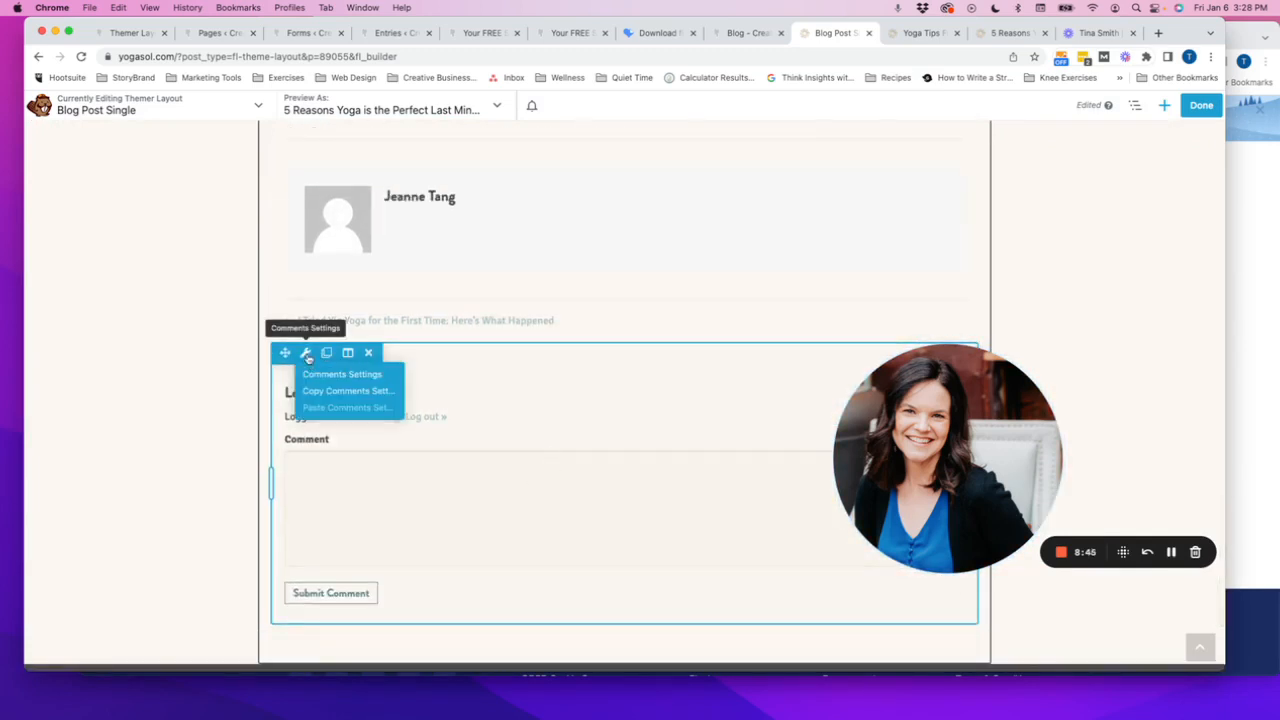
pyautogui.click(308, 358)
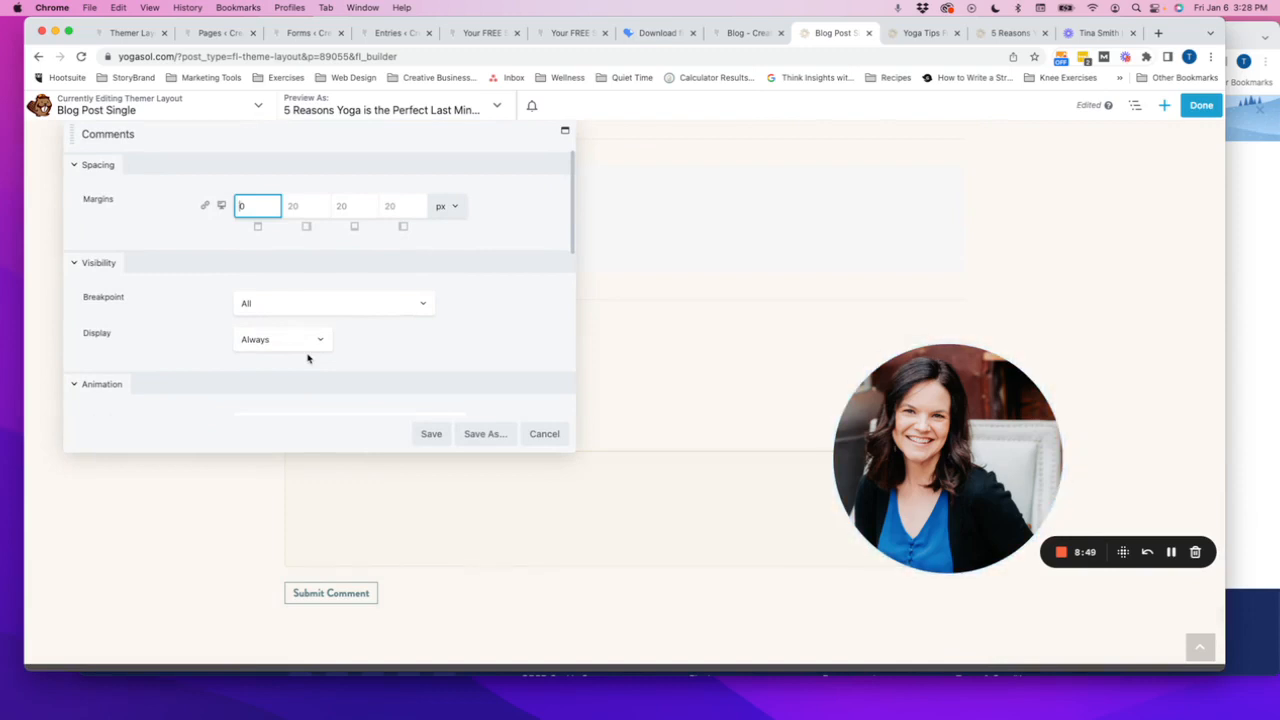
pyautogui.click(532, 438)
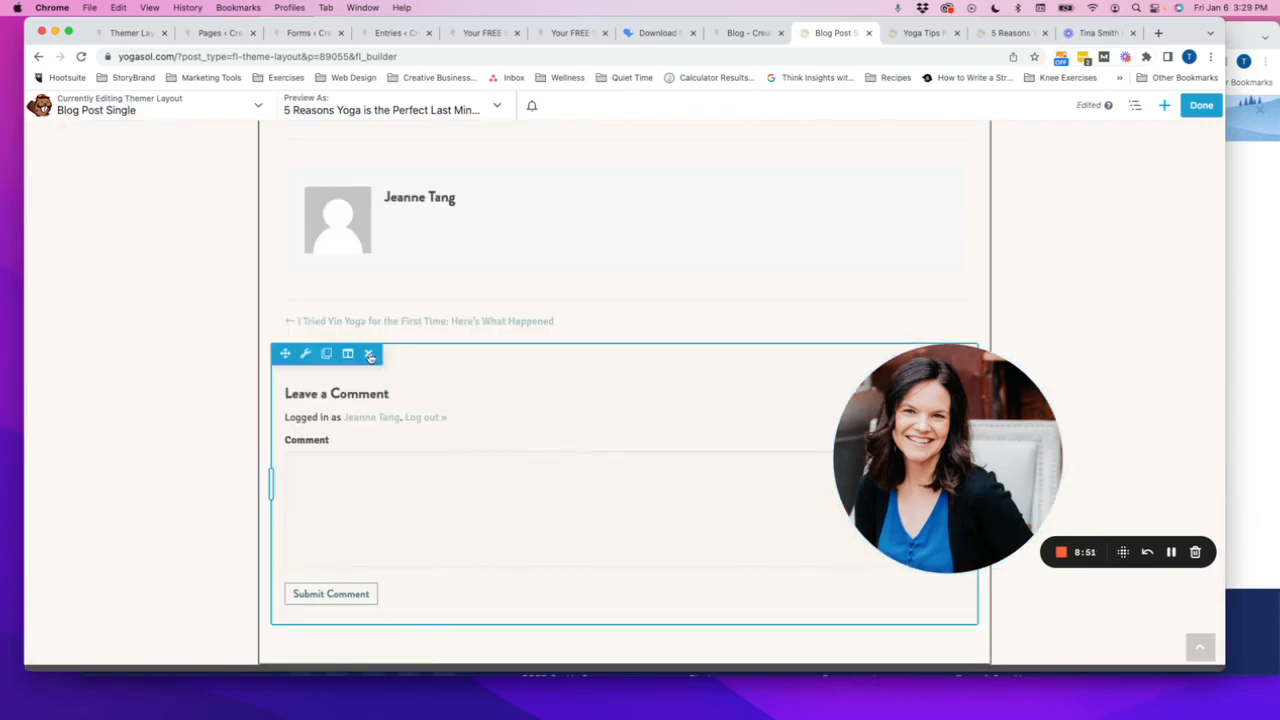
# Remove the Comments module and the author box module from below the post content
pyautogui.click(369, 355)
pyautogui.click(739, 133)
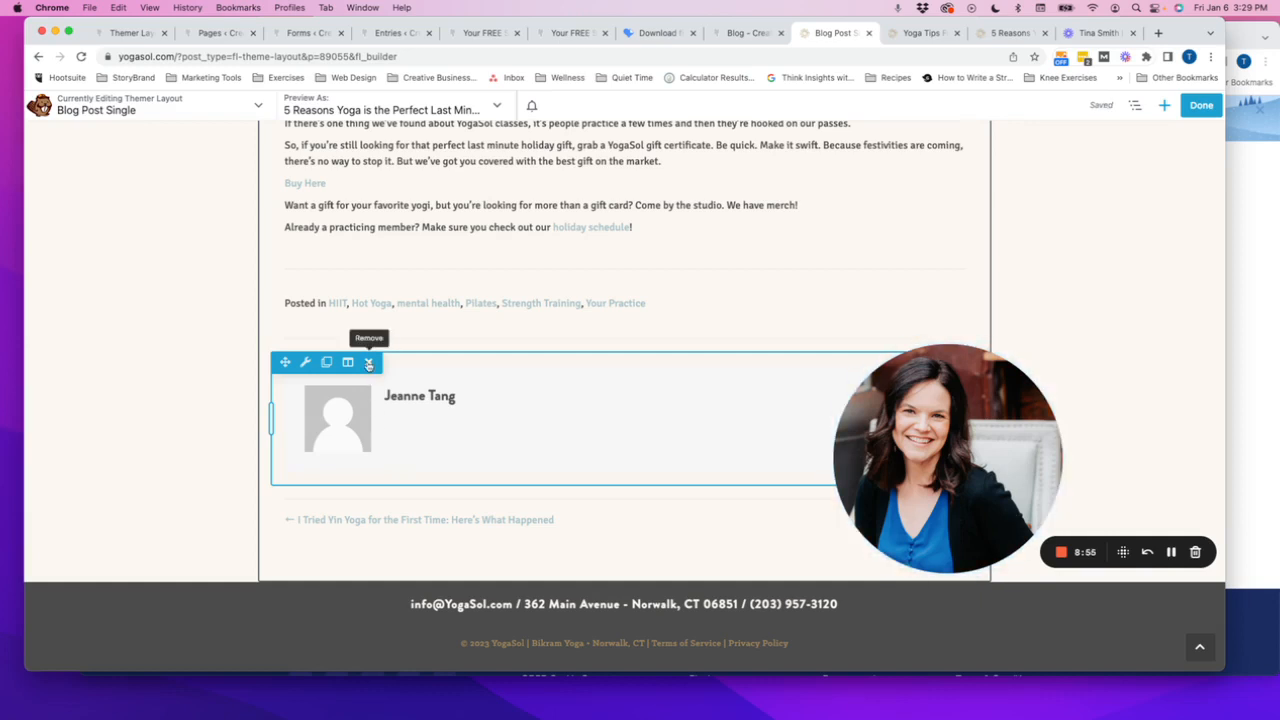
pyautogui.click(369, 363)
pyautogui.click(737, 133)
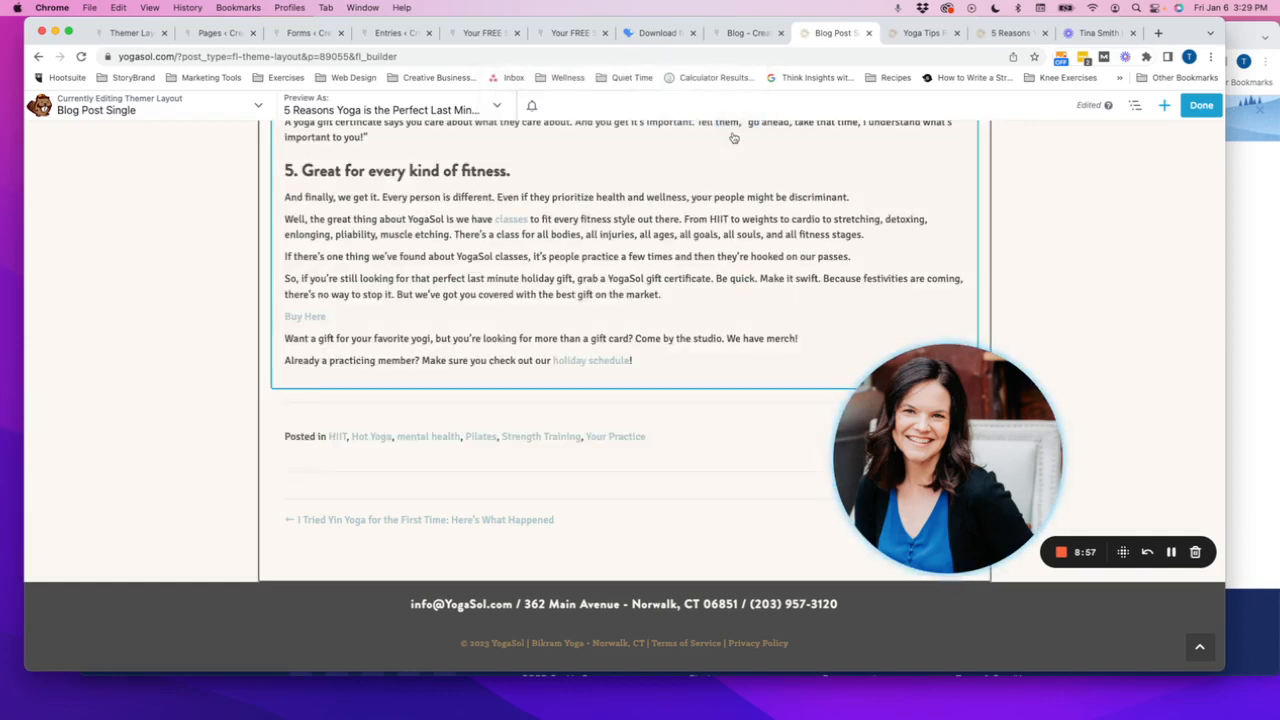
# Remove the extra separator module directly below the "Posted in" categories line and confirm the deletion
pyautogui.moveTo(700, 457)
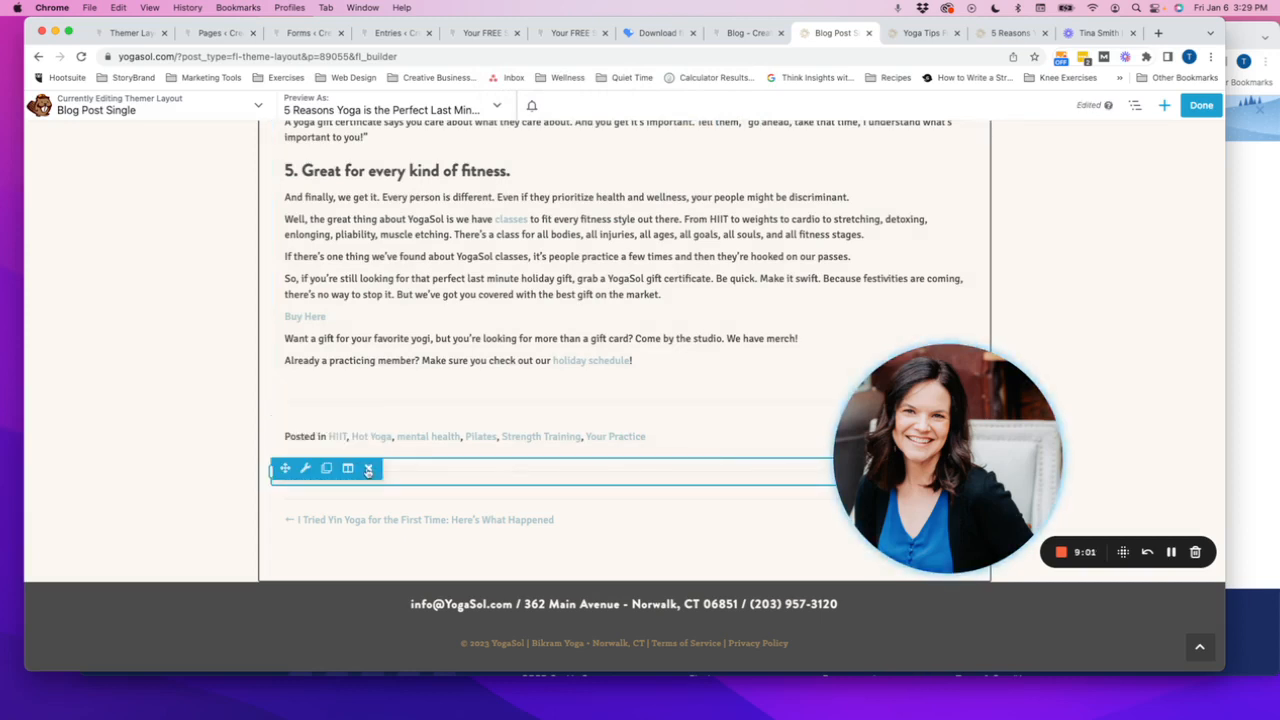
pyautogui.click(368, 469)
pyautogui.click(739, 131)
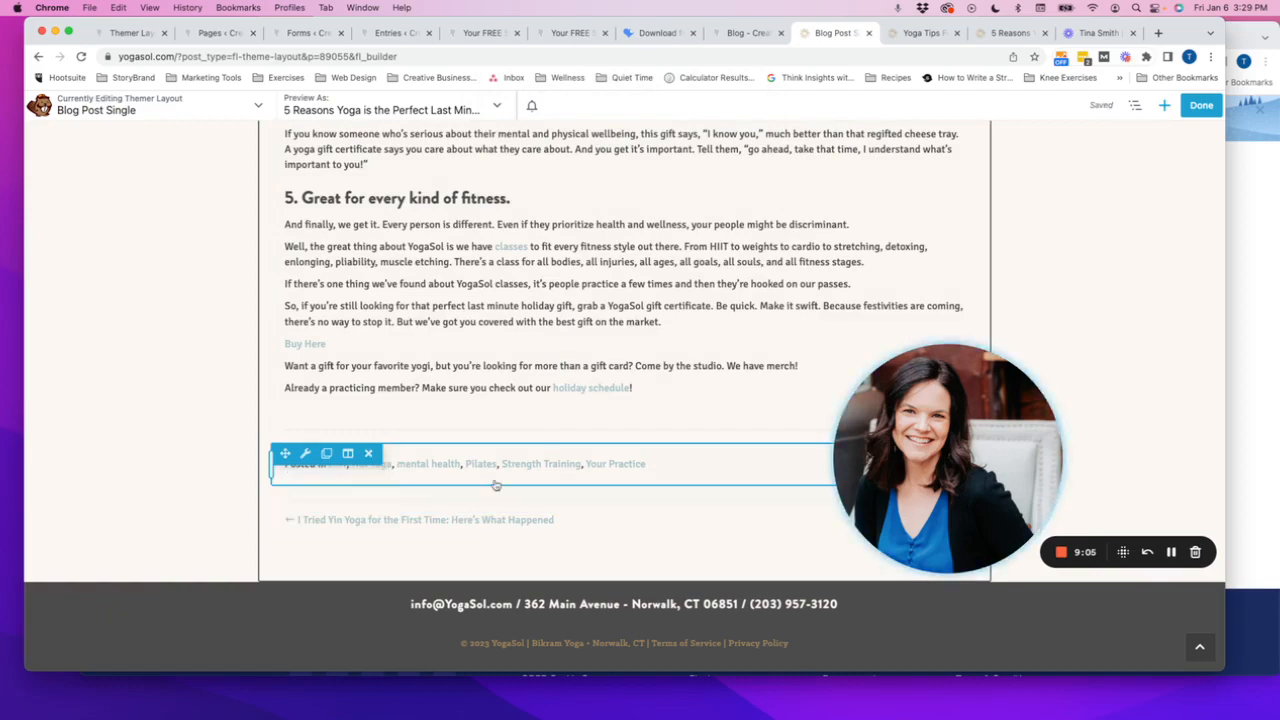
# Check the content row's style settings and the Post Content module's settings, then close both without saving
pyautogui.scroll(15, 494, 485)
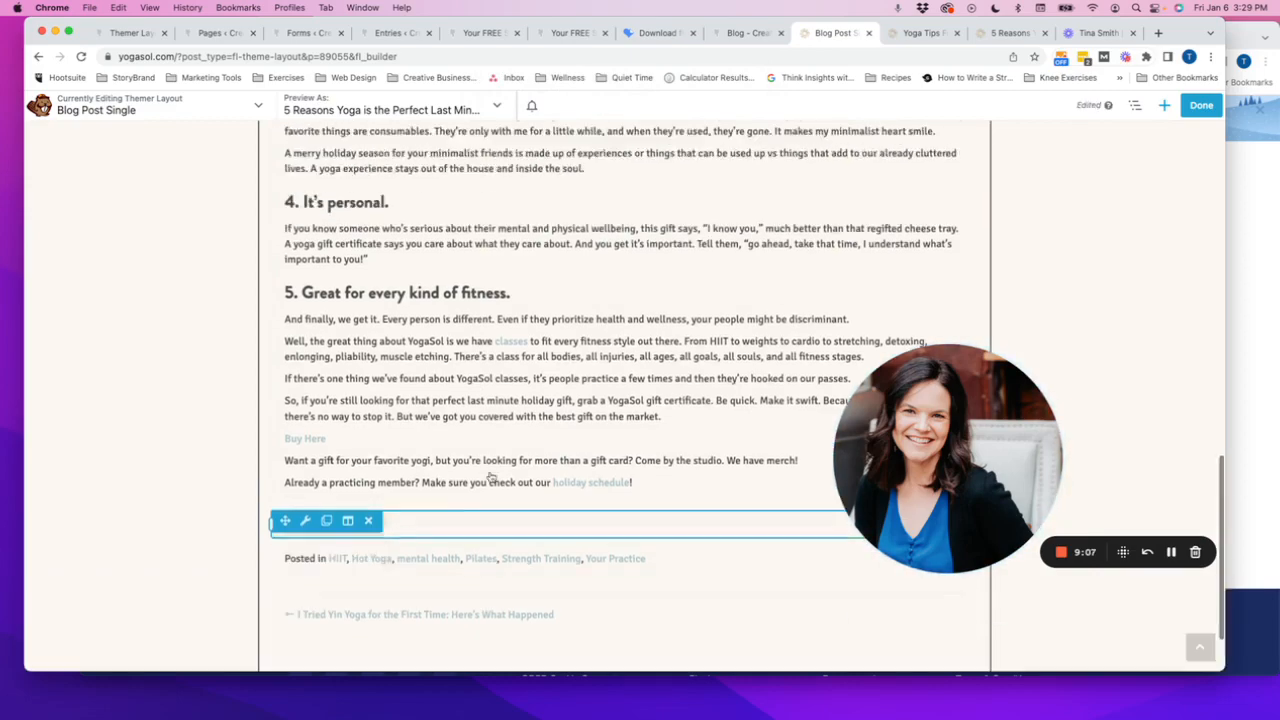
pyautogui.scroll(-4, 491, 476)
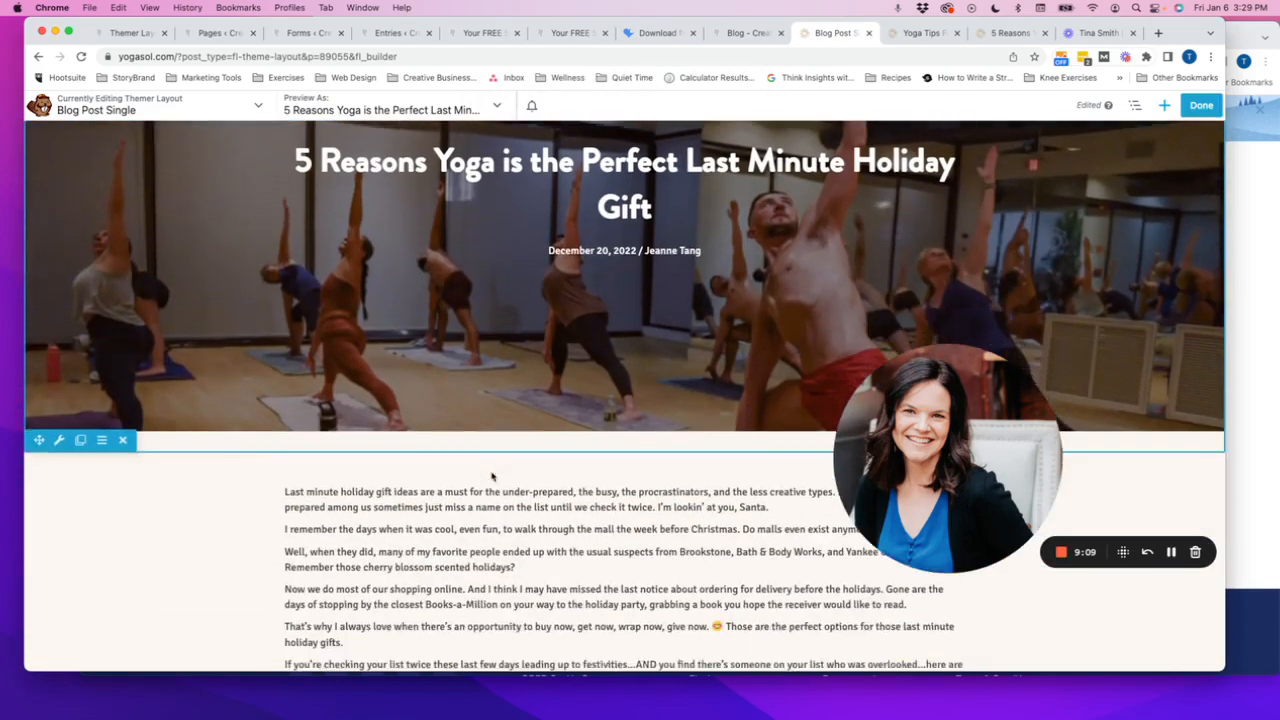
pyautogui.moveTo(294, 405)
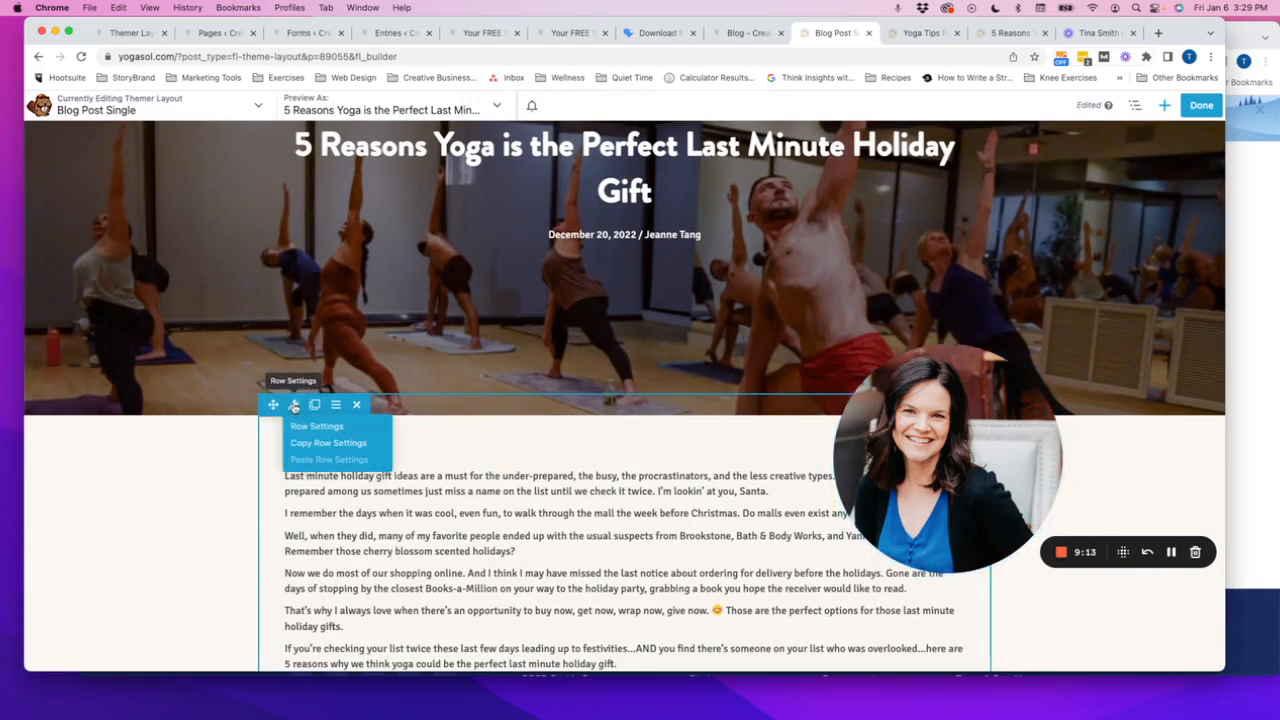
pyautogui.click(294, 405)
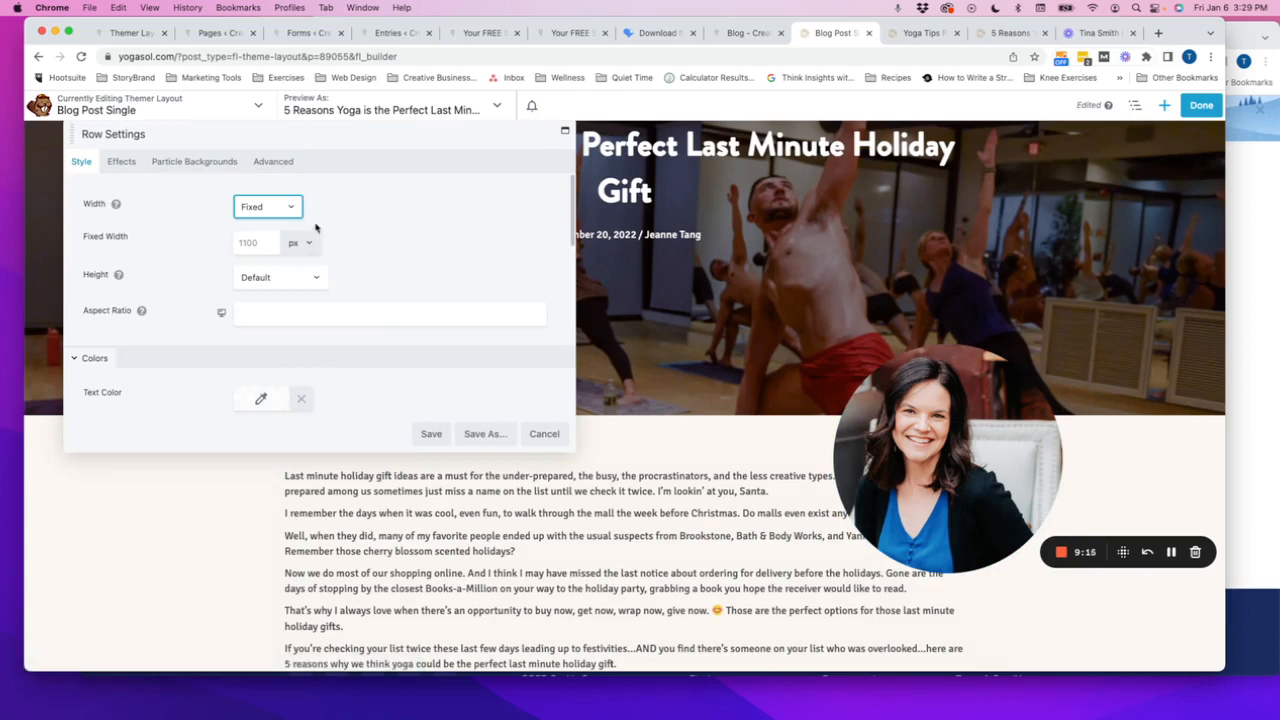
pyautogui.click(545, 434)
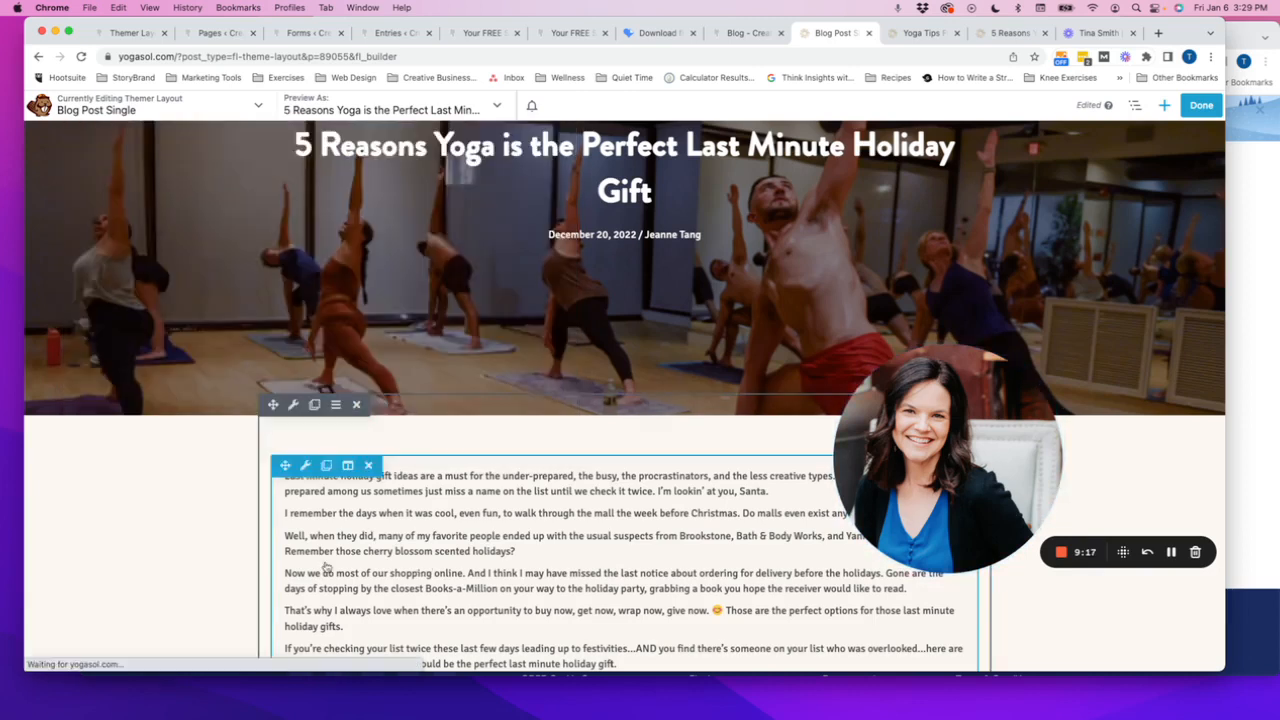
pyautogui.click(307, 466)
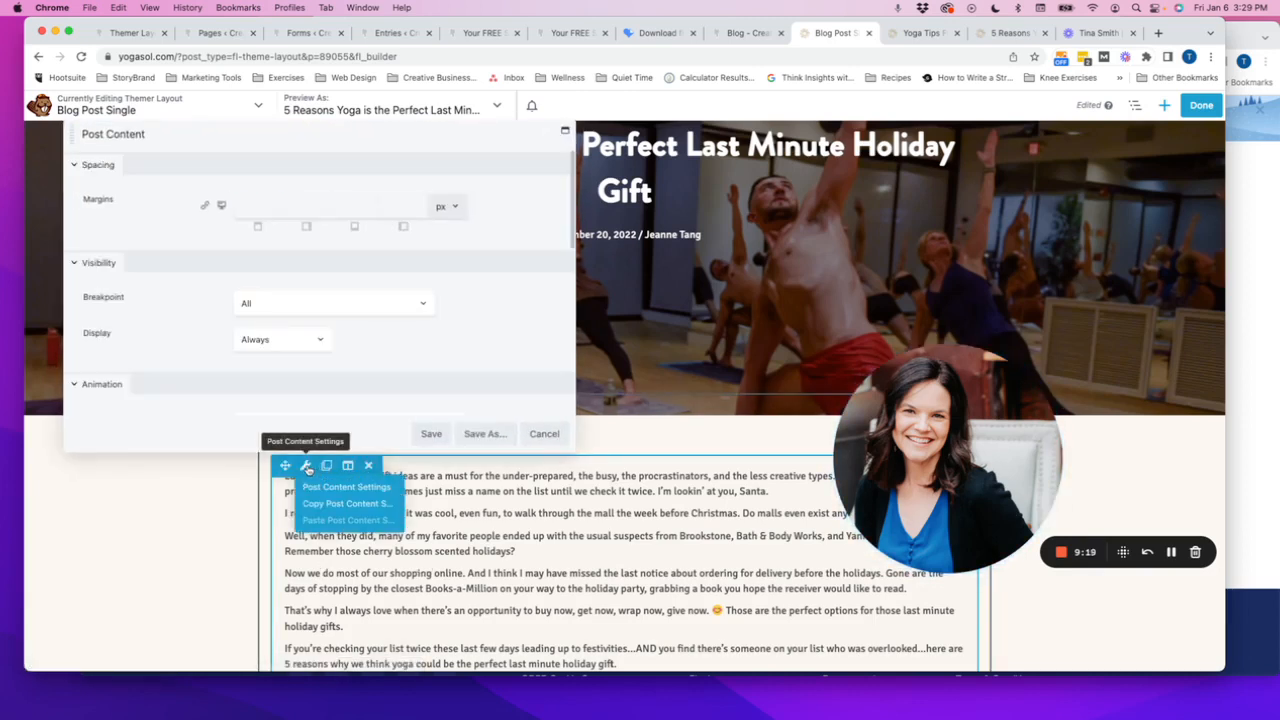
pyautogui.click(258, 205)
pyautogui.click(555, 439)
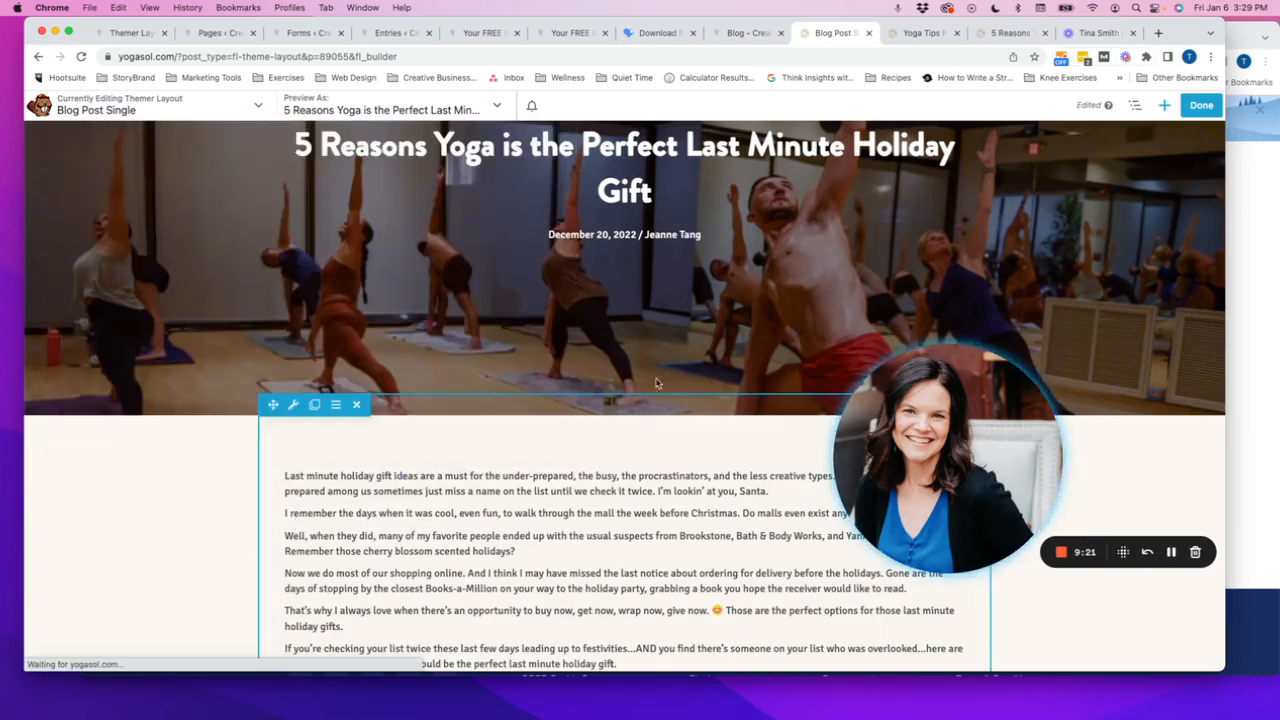
# Search the module library for "post" and look through the available Themer post modules
pyautogui.click(1164, 105)
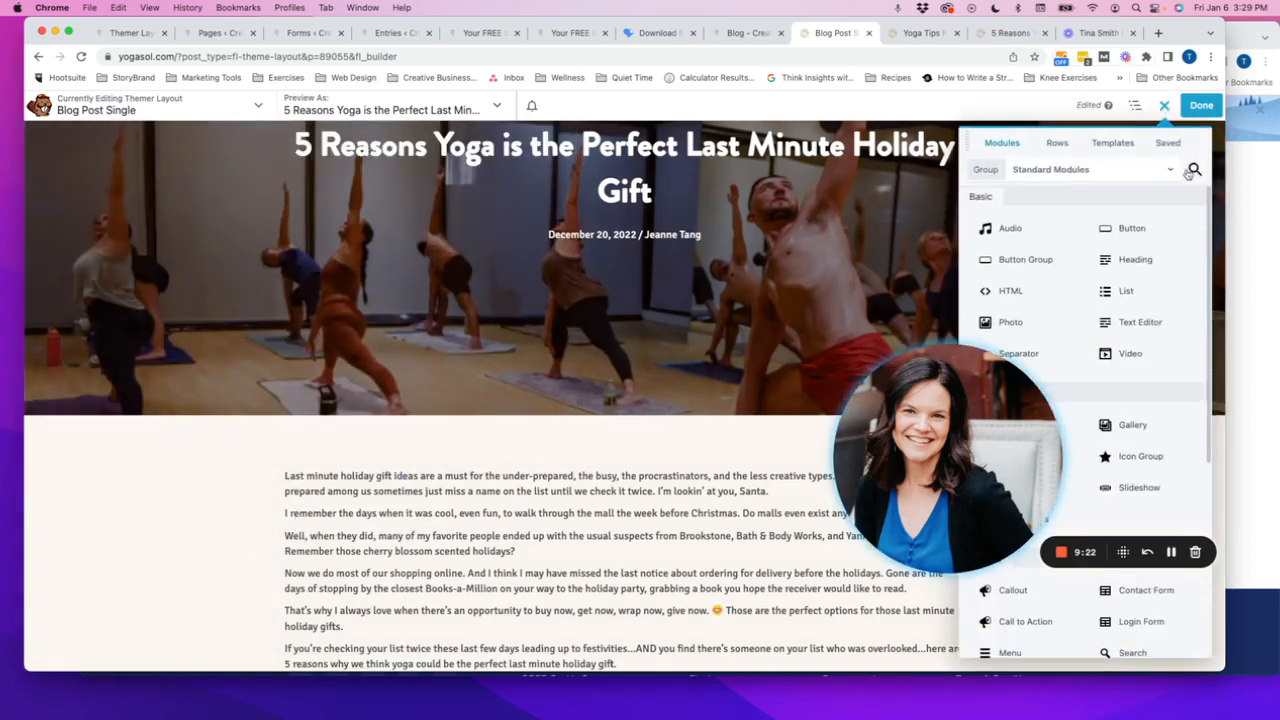
pyautogui.click(1164, 107)
pyautogui.click(1164, 107)
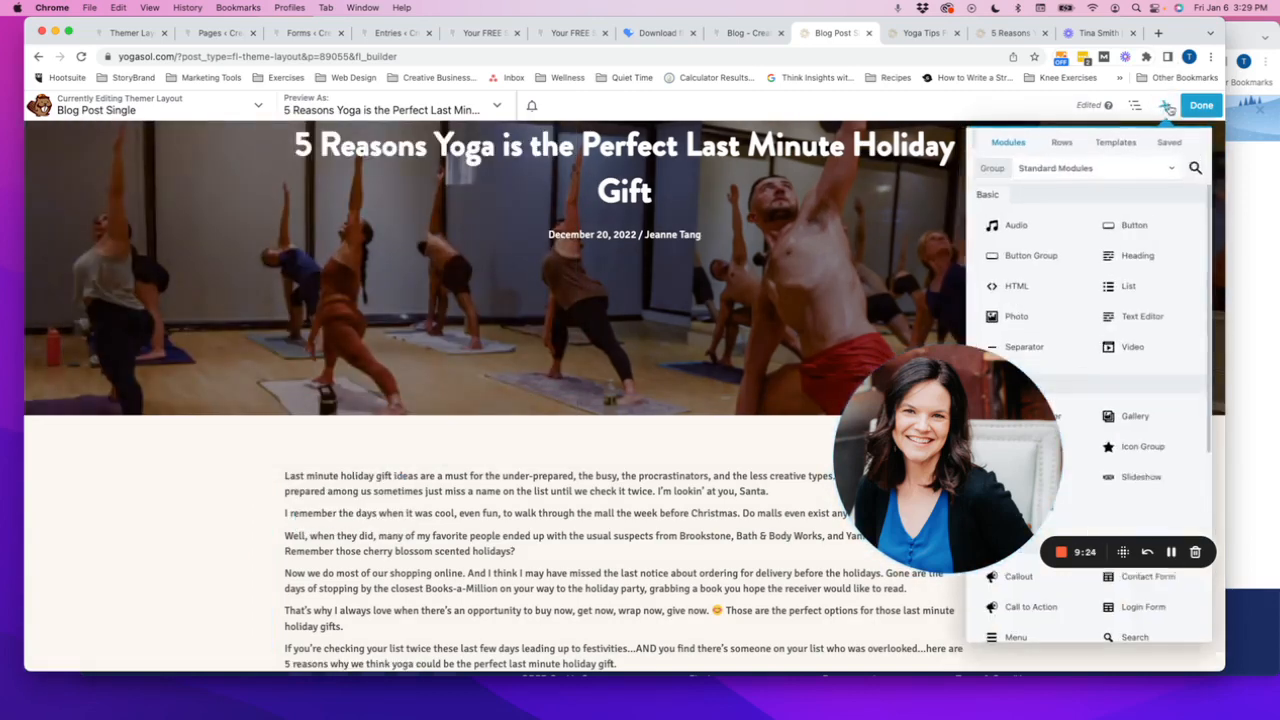
pyautogui.click(1193, 168)
pyautogui.write('post')
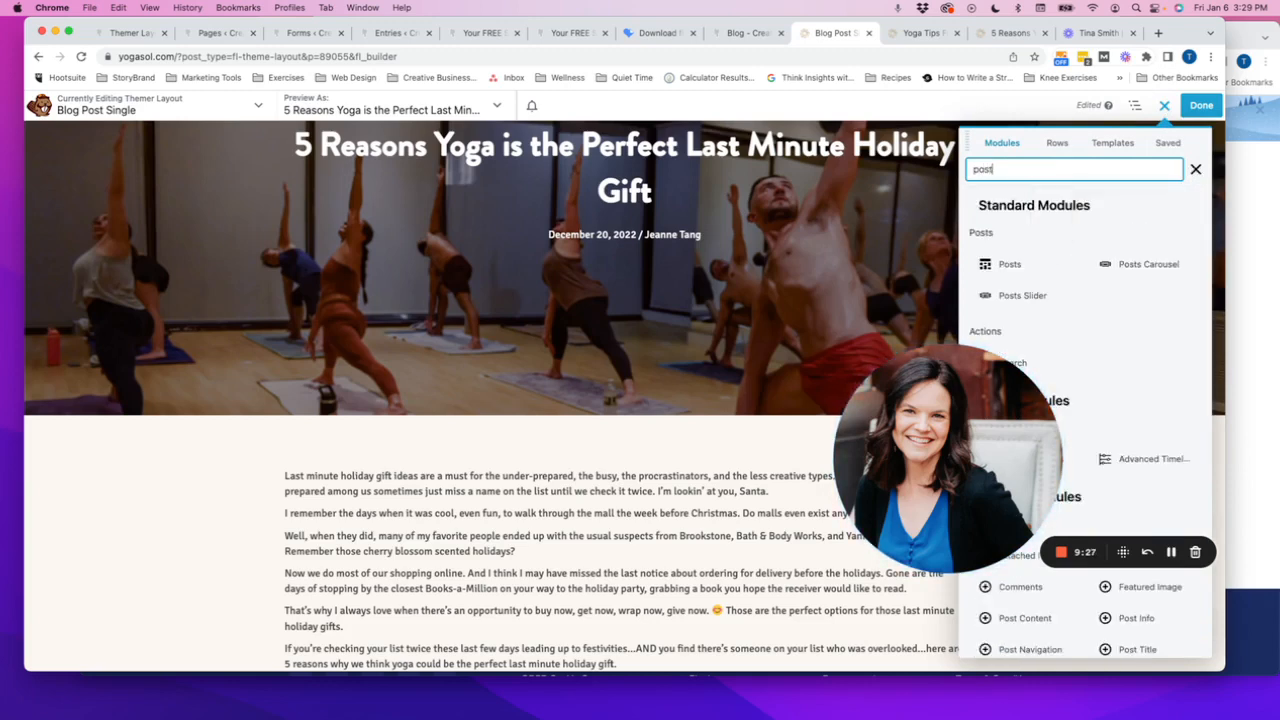
pyautogui.scroll(-3, 1133, 344)
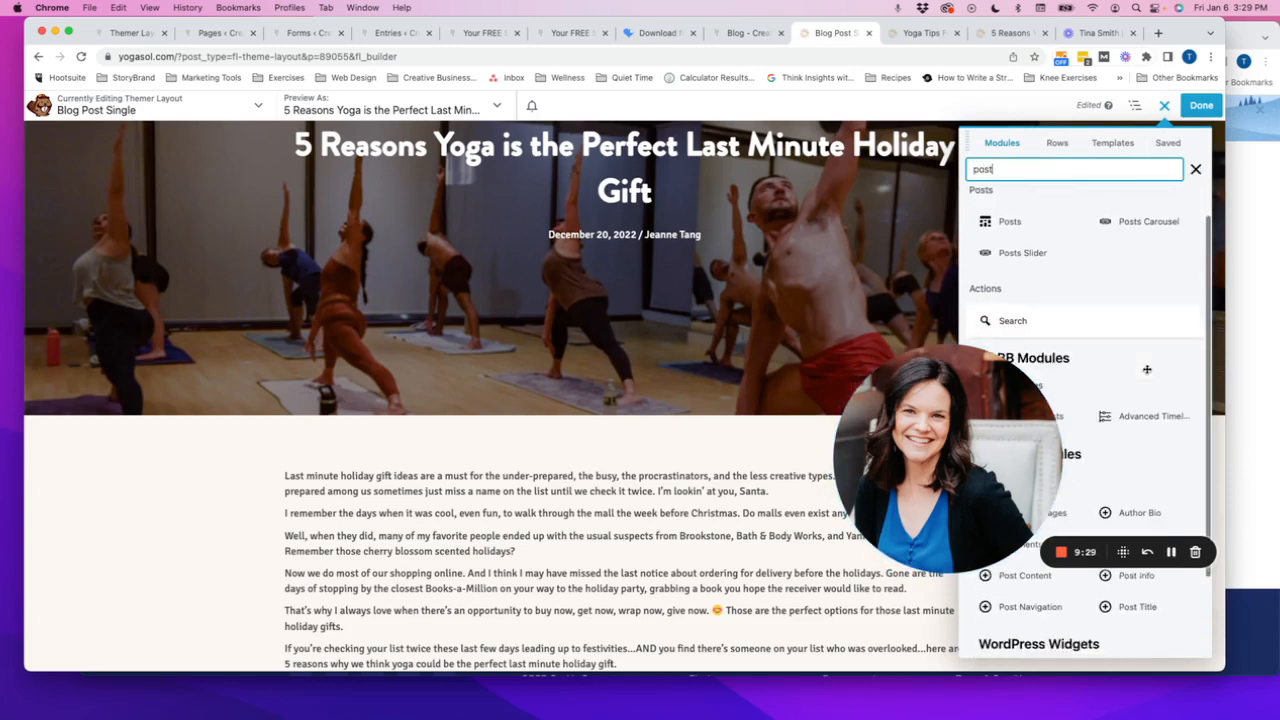
pyautogui.scroll(-2, 955, 390)
pyautogui.moveTo(960, 390); pyautogui.dragTo(192, 332)
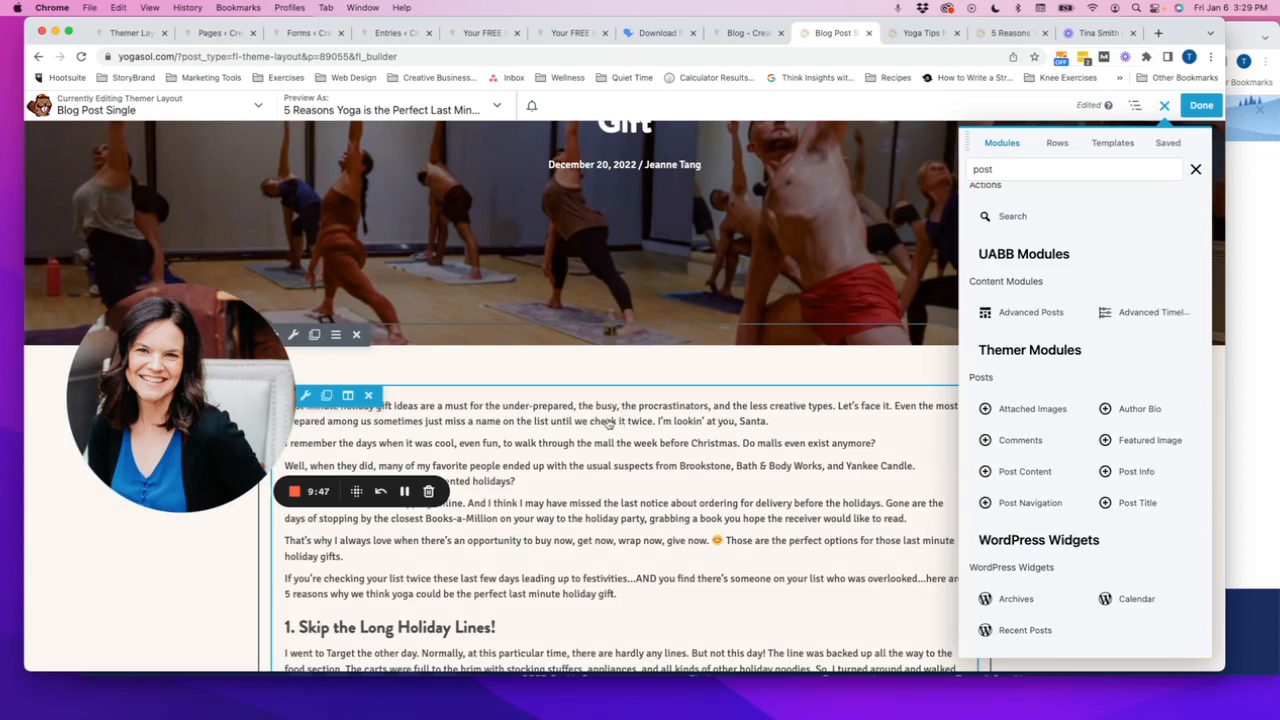
# Review the Post Content module's margins, breakpoint and display options and its export/import section, then save the settings without changes
pyautogui.click(305, 396)
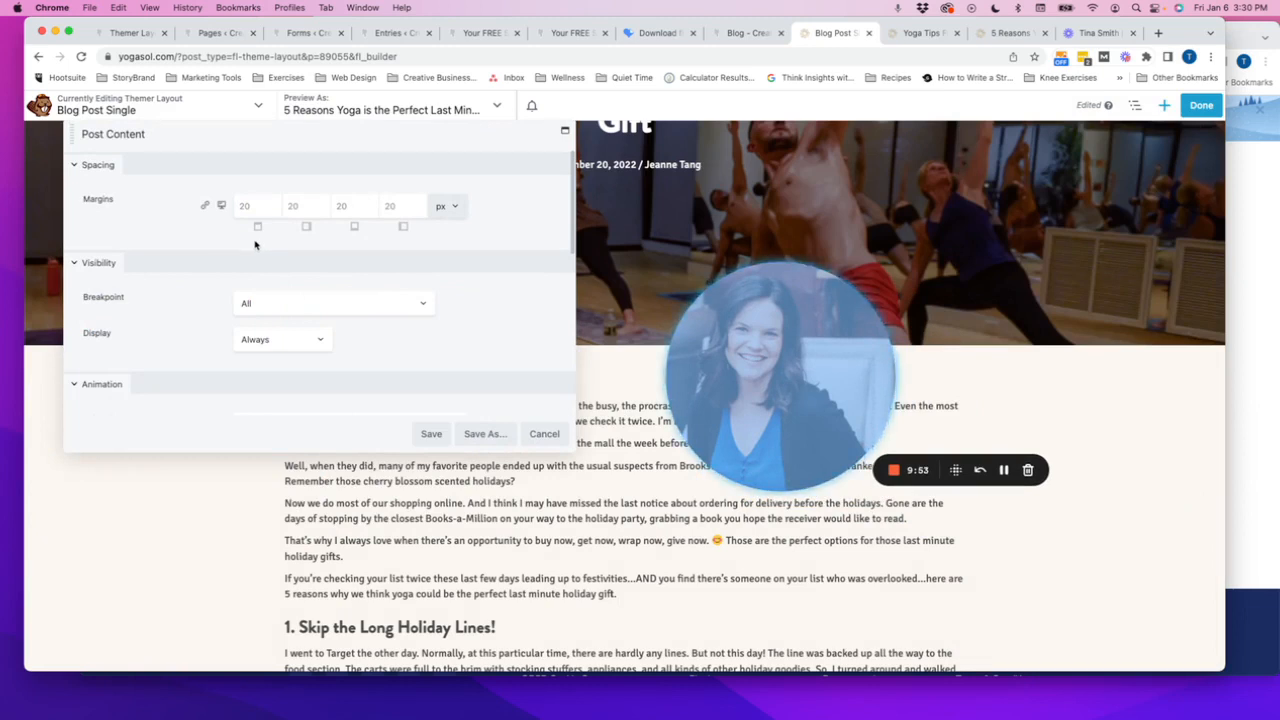
pyautogui.scroll(-1, 207, 302)
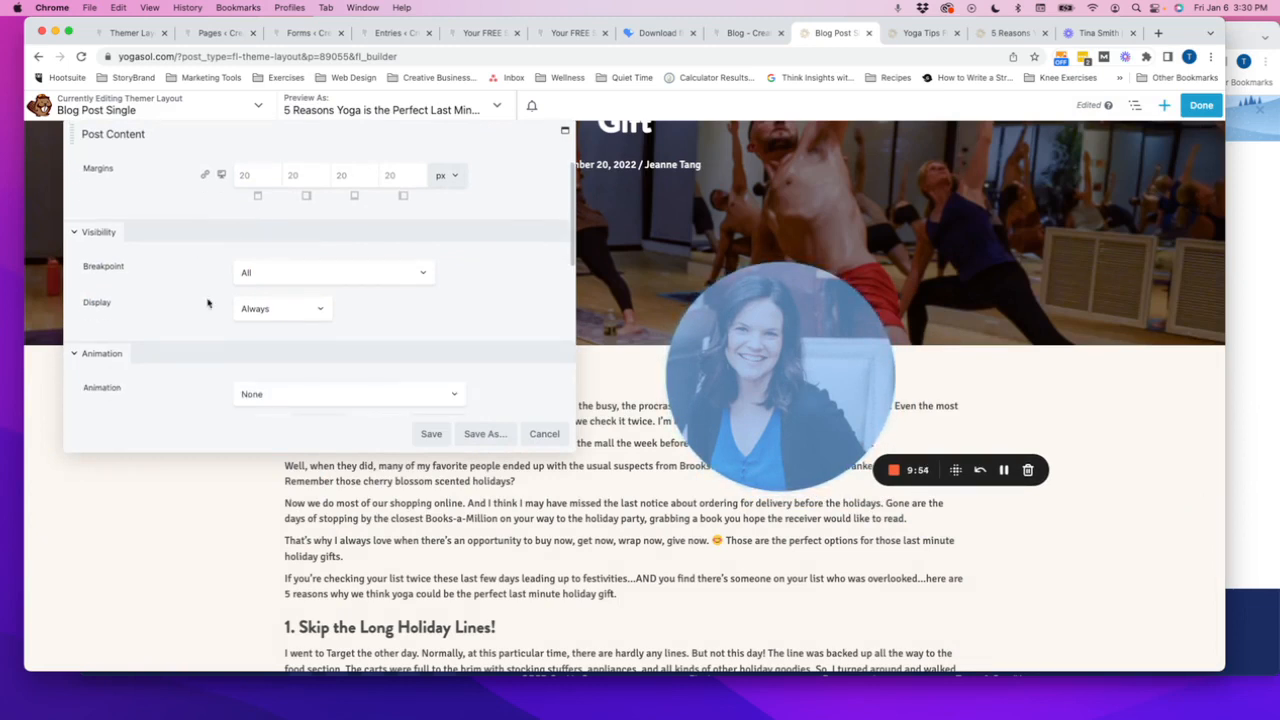
pyautogui.click(288, 272)
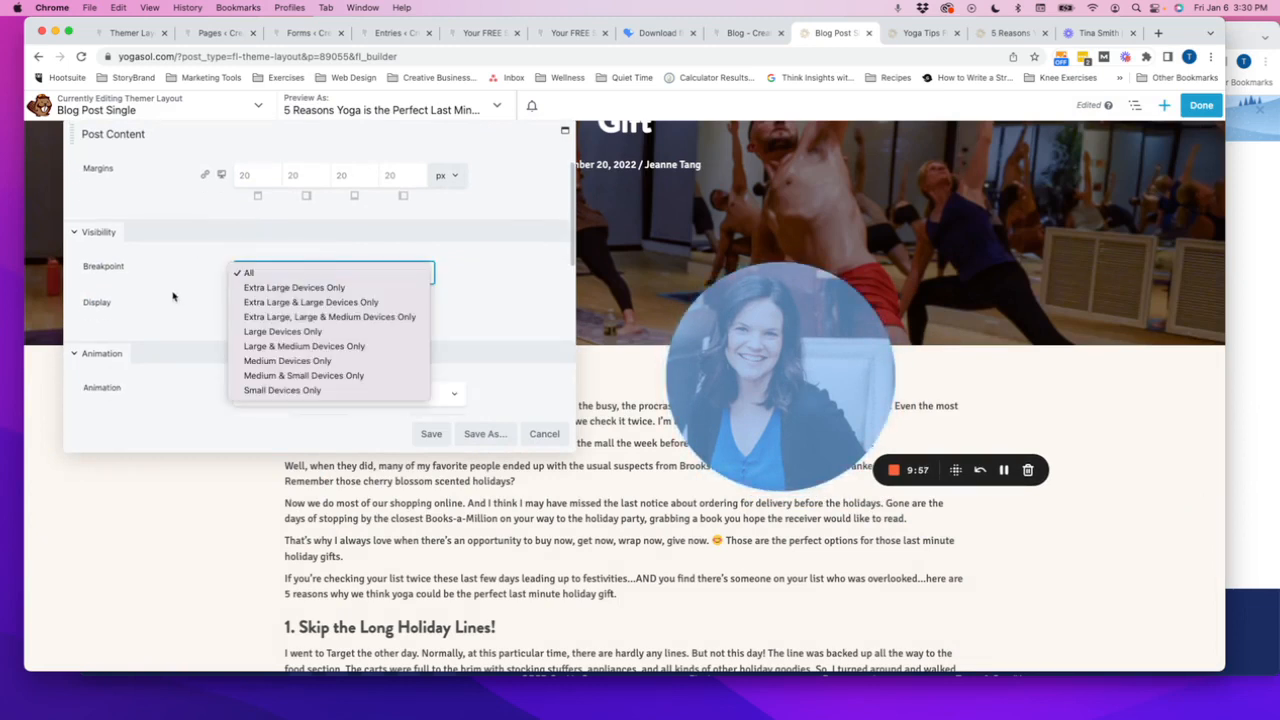
pyautogui.click(288, 272)
pyautogui.click(287, 312)
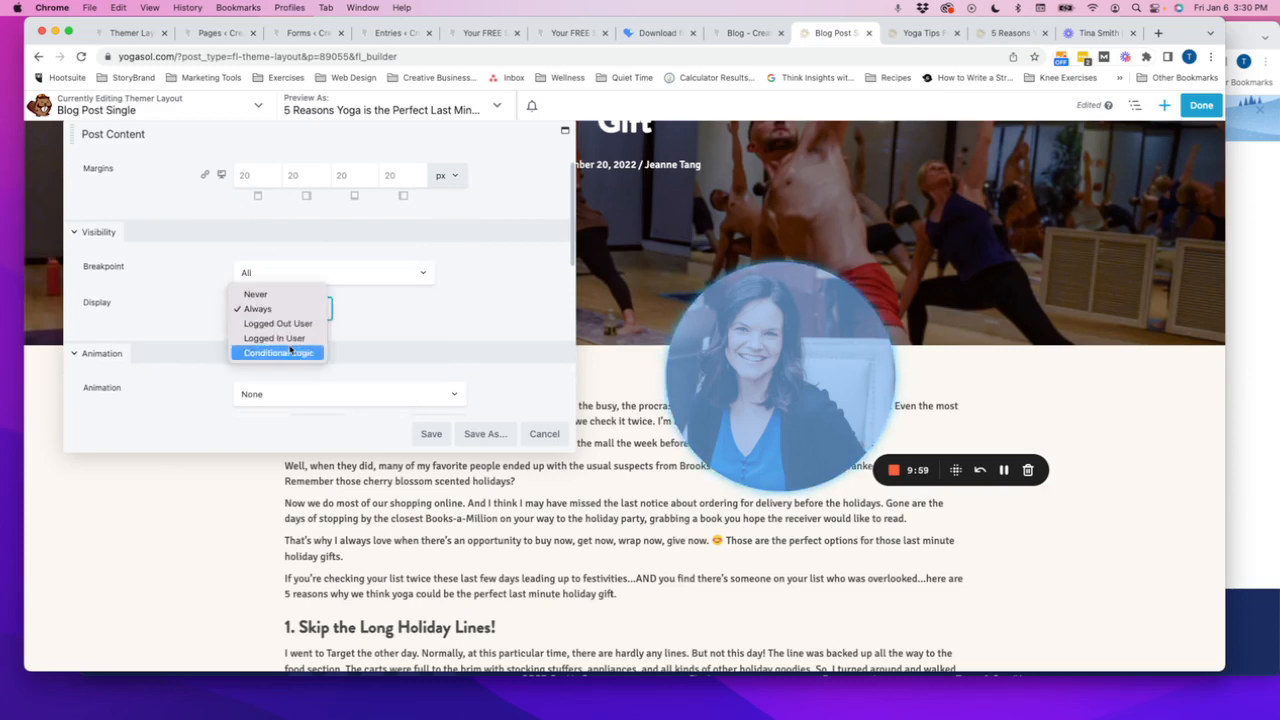
pyautogui.click(384, 315)
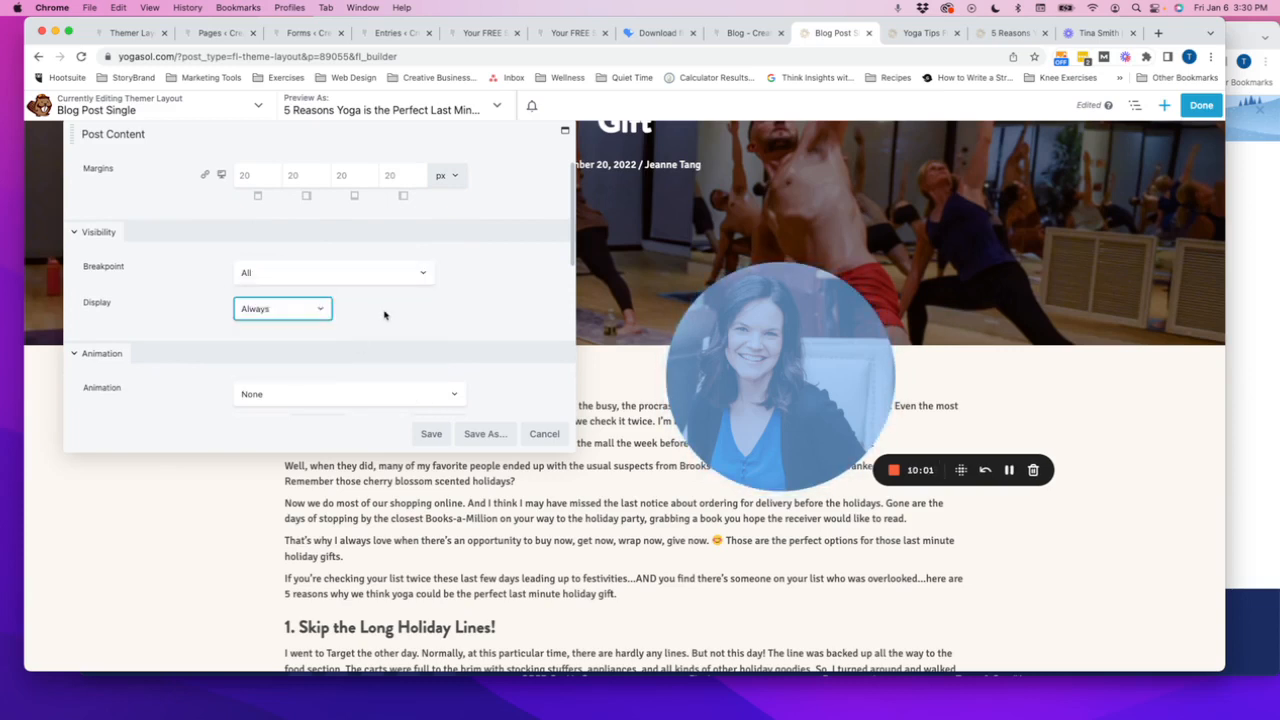
pyautogui.scroll(-3, 384, 315)
pyautogui.scroll(-5, 384, 315)
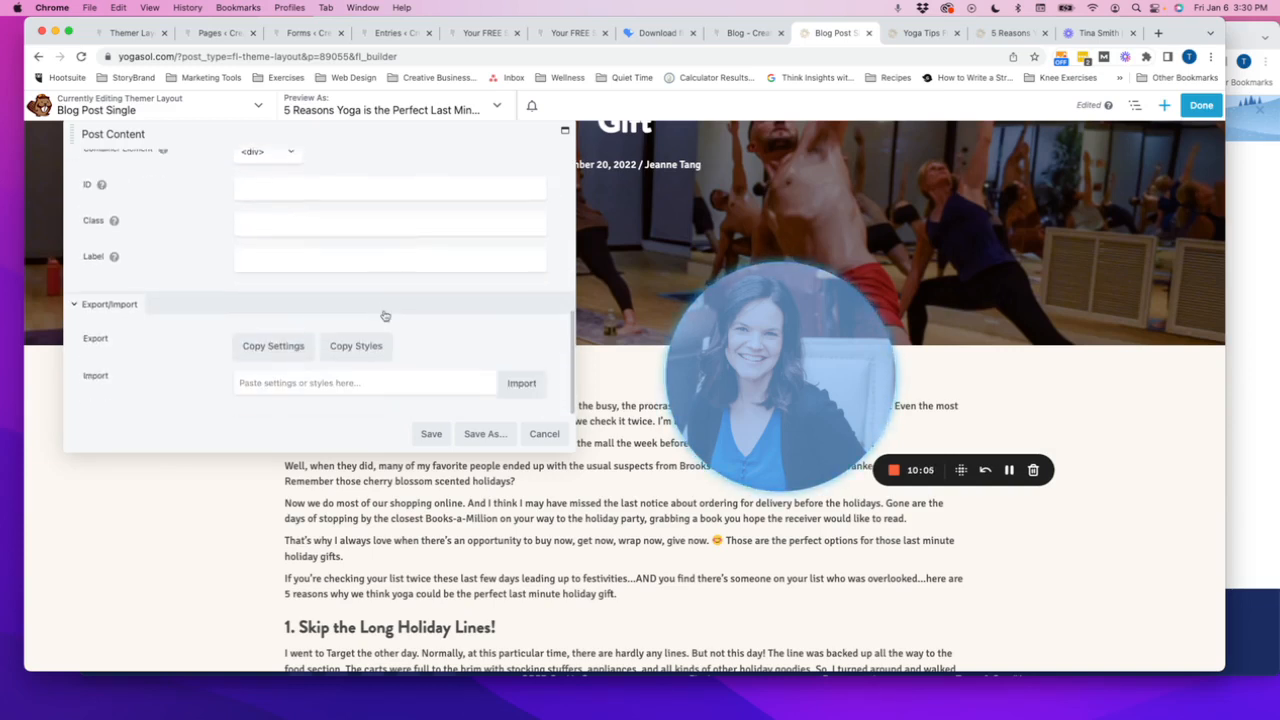
pyautogui.scroll(6, 385, 316)
pyautogui.click(430, 434)
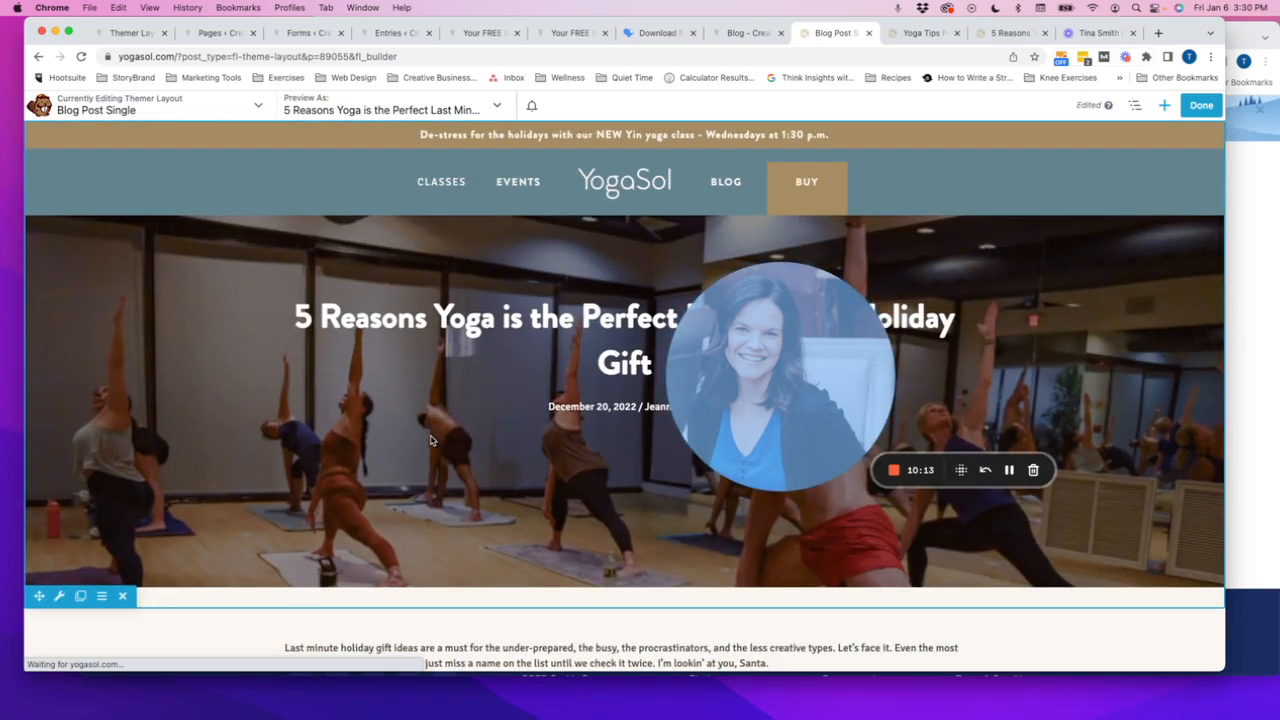
# Check the whole layout from header to footer, then finish editing and publish the changes
pyautogui.scroll(-3, 430, 449)
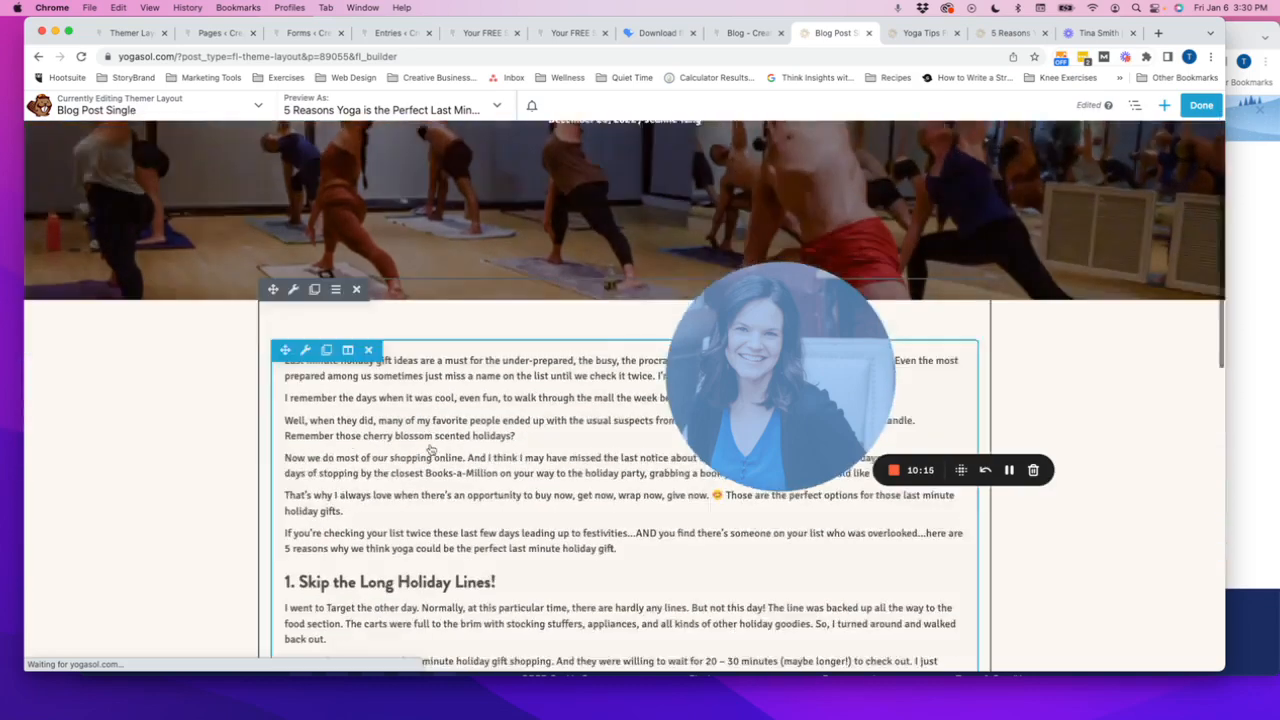
pyautogui.scroll(3, 430, 449)
pyautogui.scroll(-15, 430, 449)
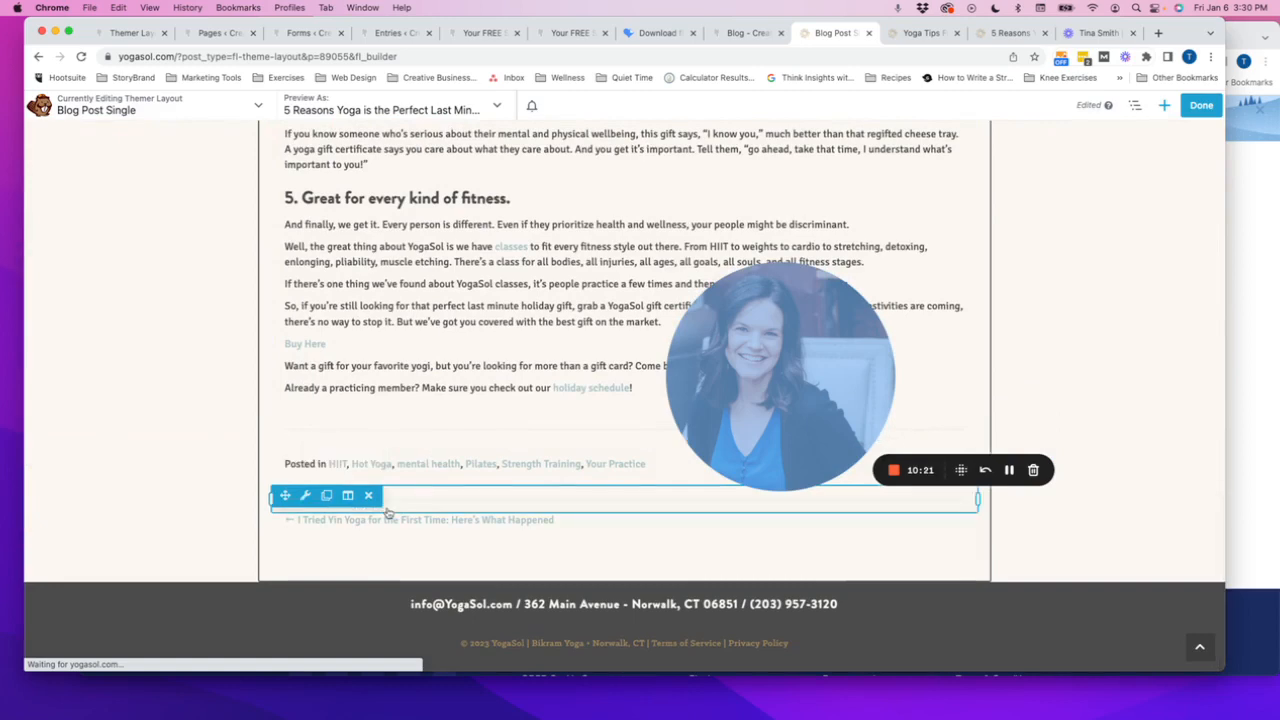
pyautogui.scroll(15, 388, 512)
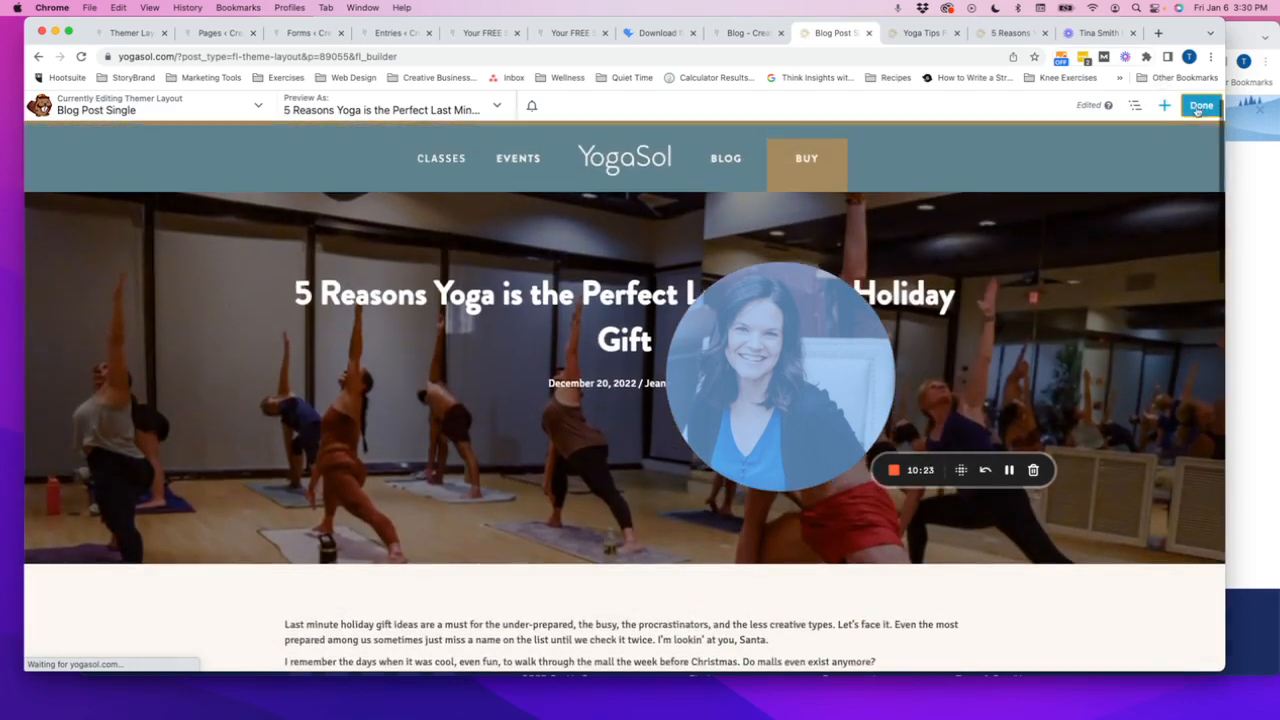
pyautogui.click(1197, 108)
pyautogui.click(1142, 104)
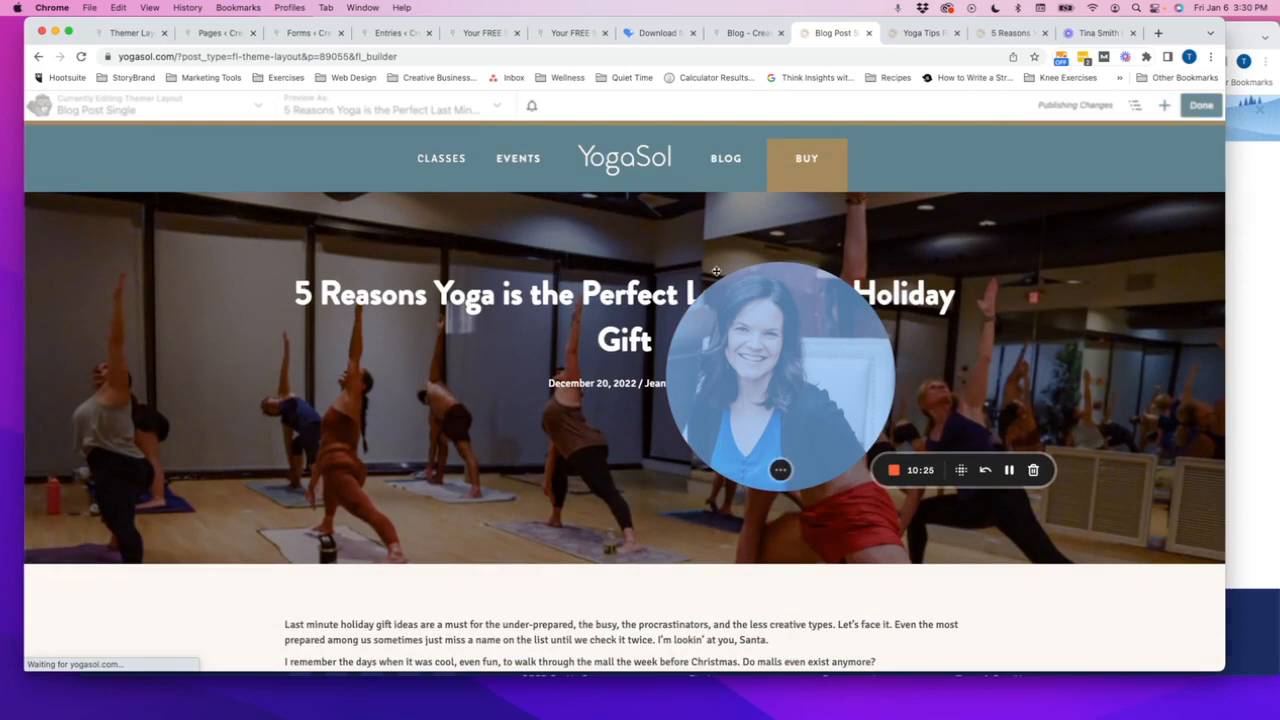
# Compare the live "5 Reasons Yoga" blog post, including its header and comment form, with the published layout page
pyautogui.click(990, 36)
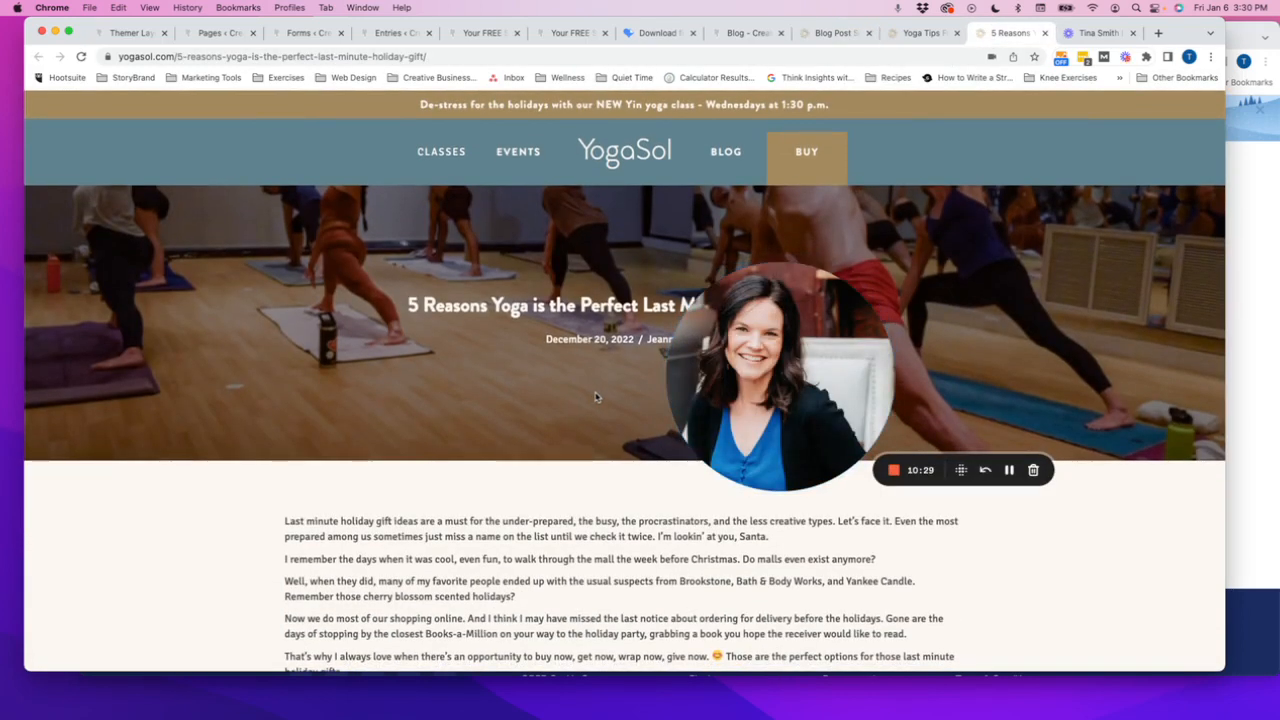
pyautogui.scroll(-20, 595, 397)
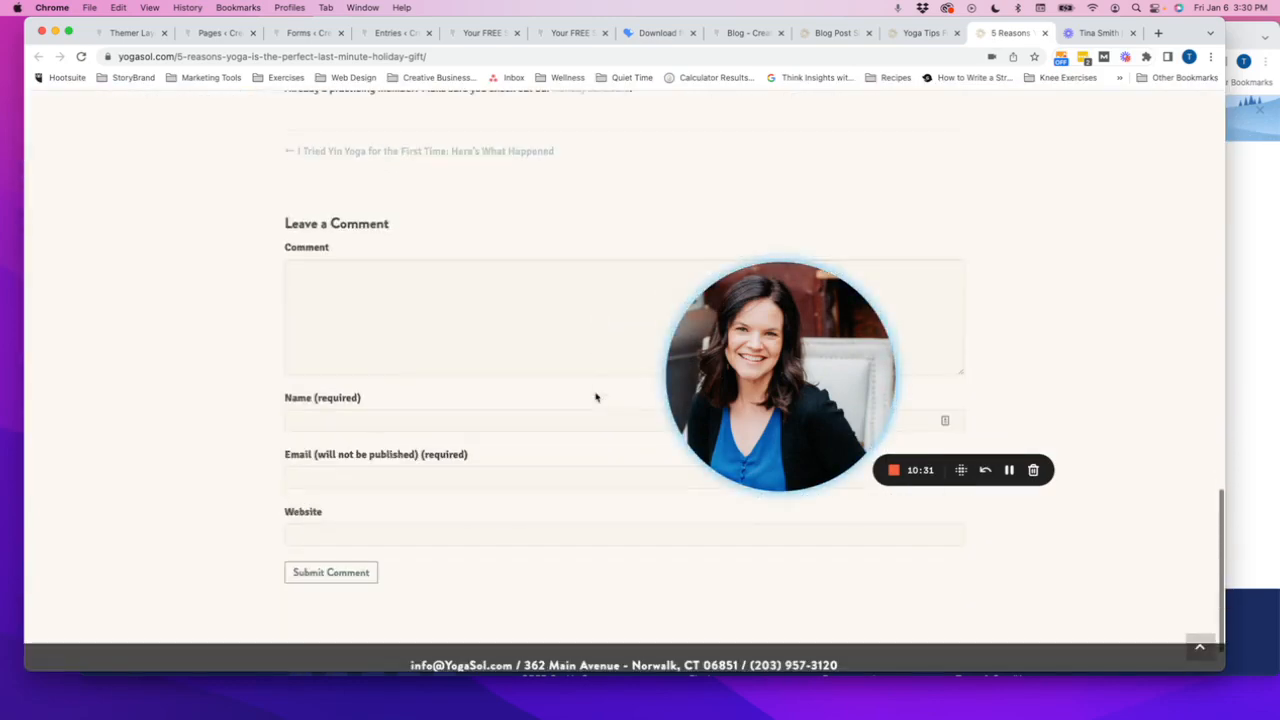
pyautogui.scroll(20, 595, 397)
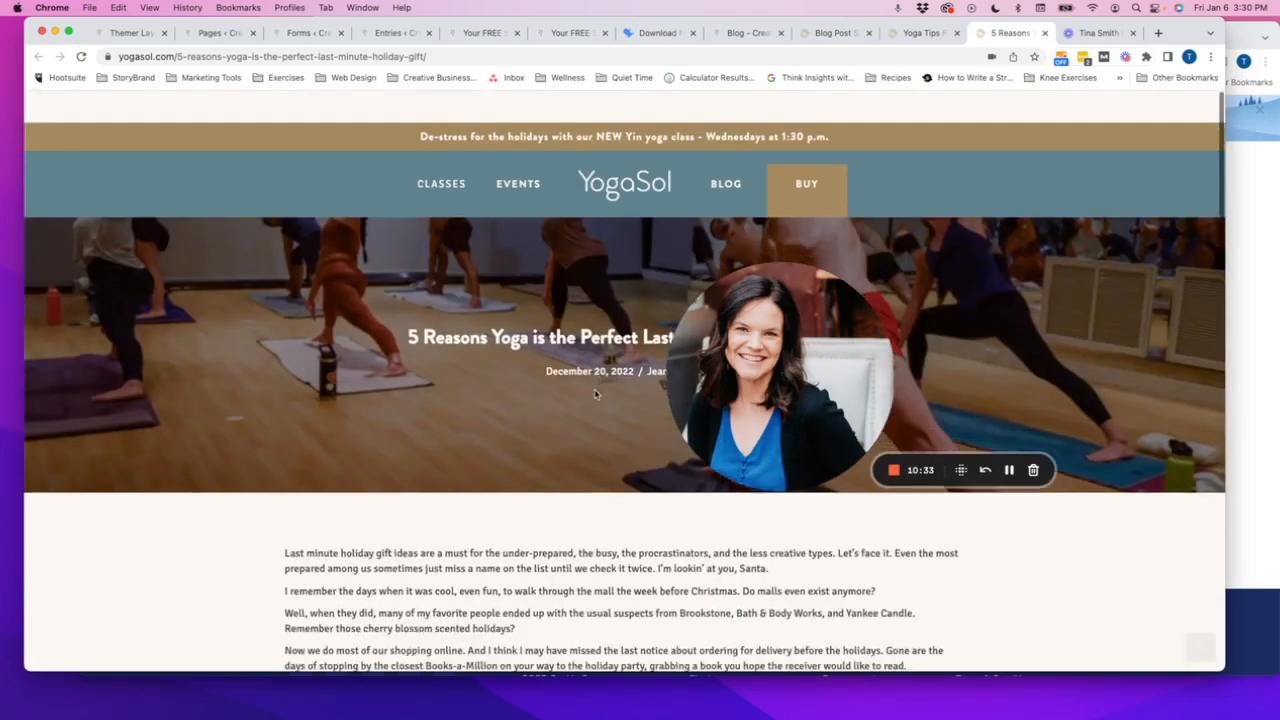
pyautogui.click(830, 33)
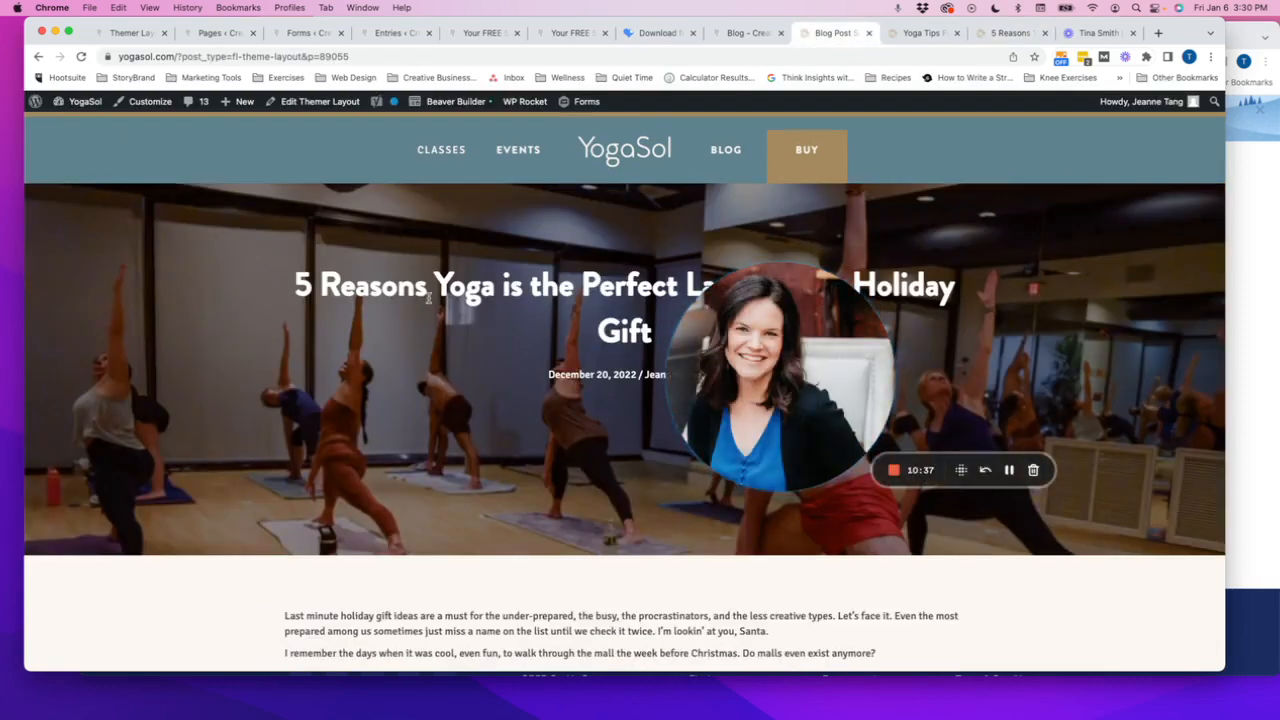
pyautogui.scroll(-15, 510, 494)
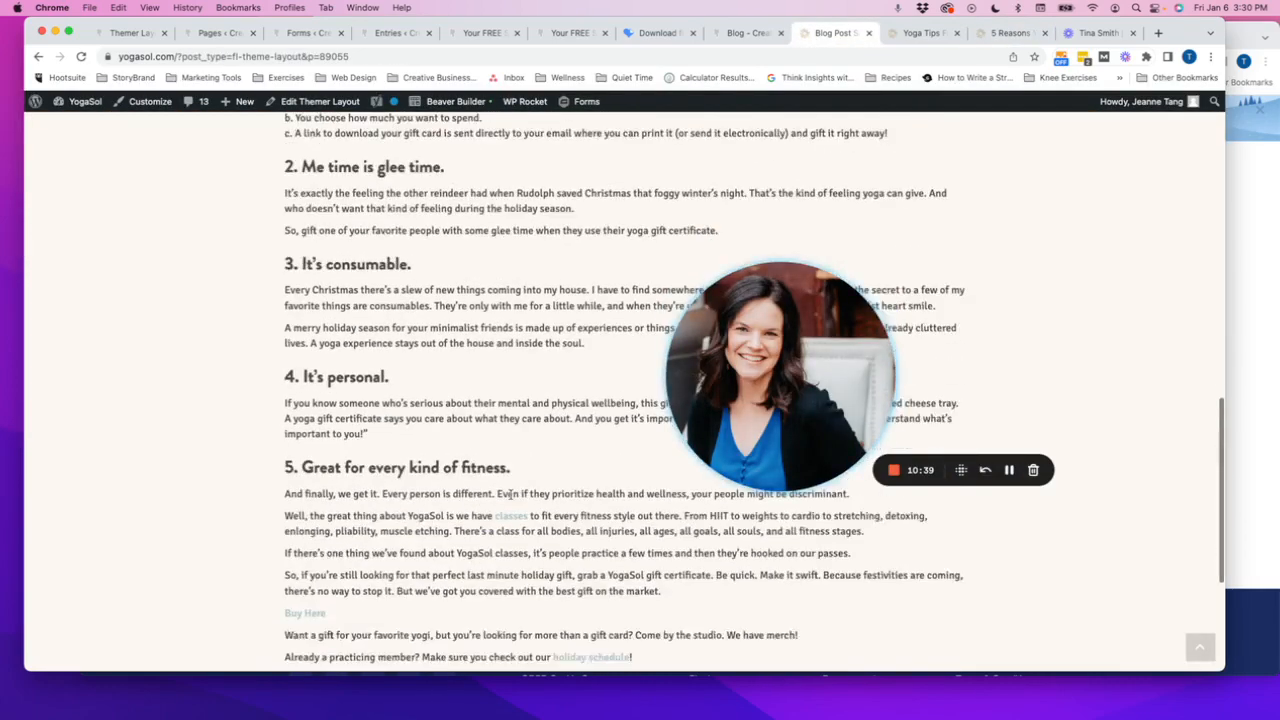
# Edit the Blog Post Single layout's settings, set its location to Post, and update it
pyautogui.click(305, 103)
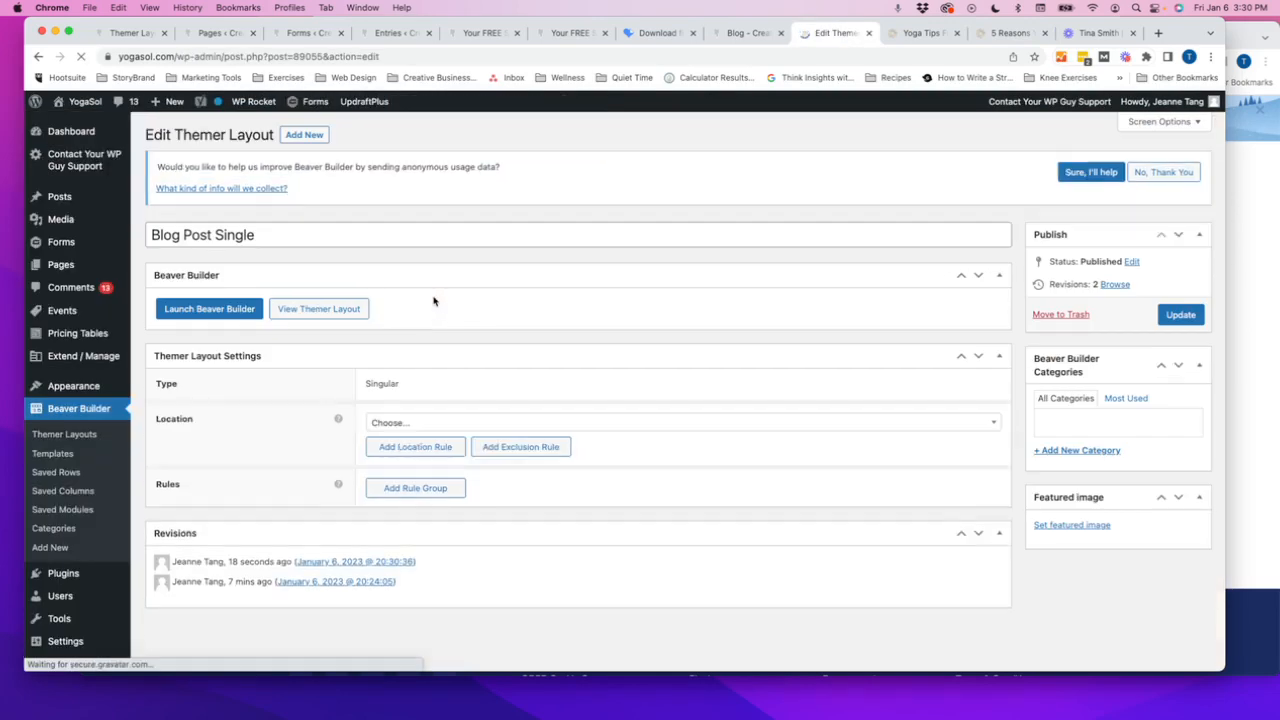
pyautogui.click(455, 428)
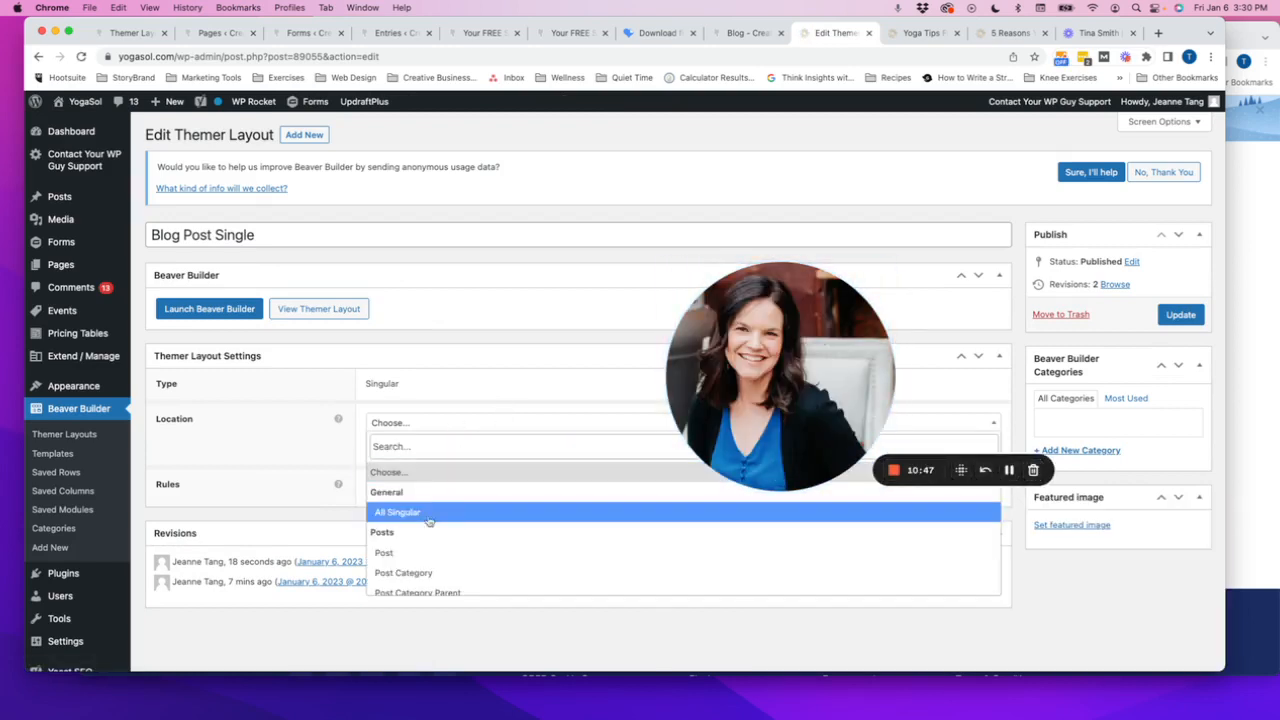
pyautogui.click(400, 553)
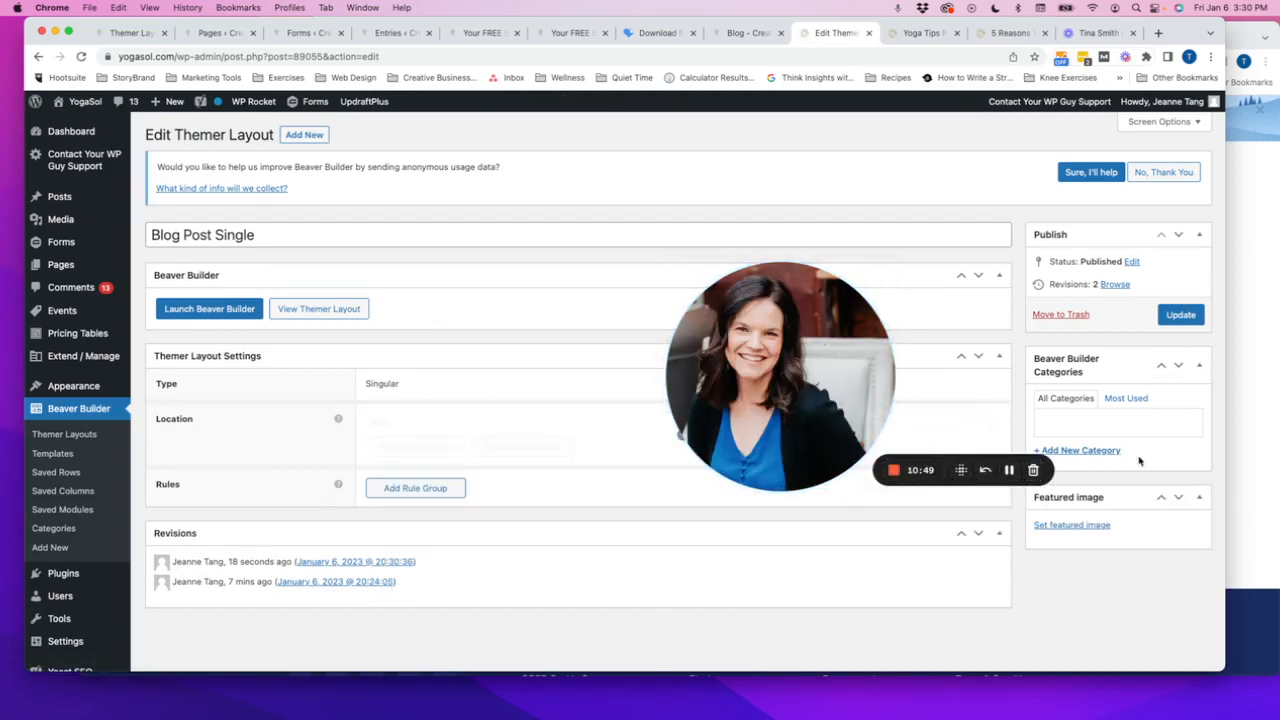
pyautogui.click(1181, 316)
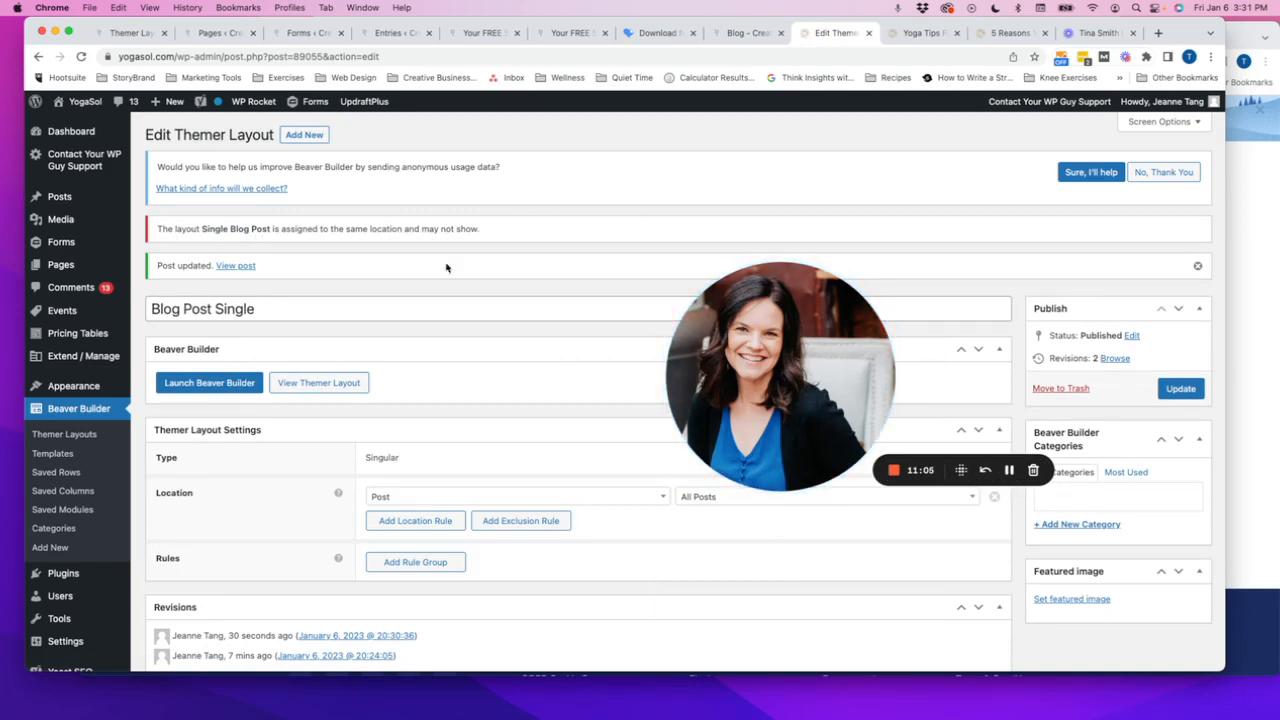
# Return to the list of all Themer layouts
pyautogui.click(76, 436)
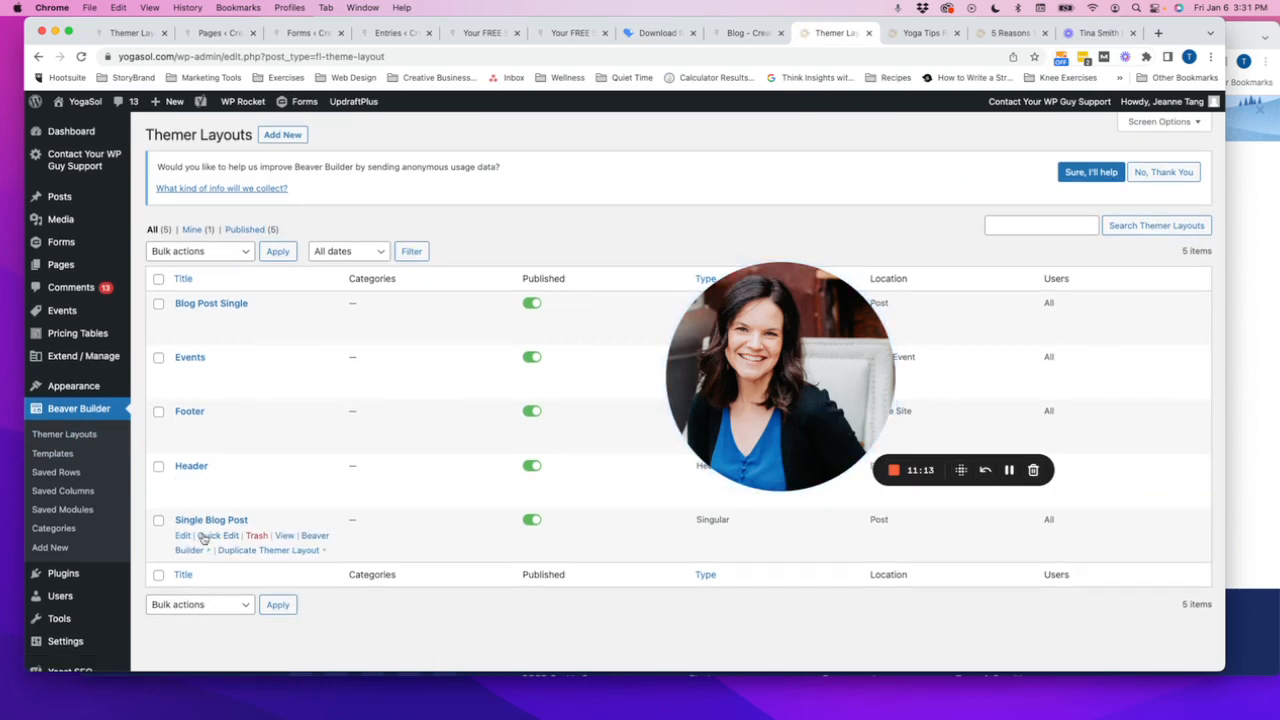
pyautogui.click(206, 537)
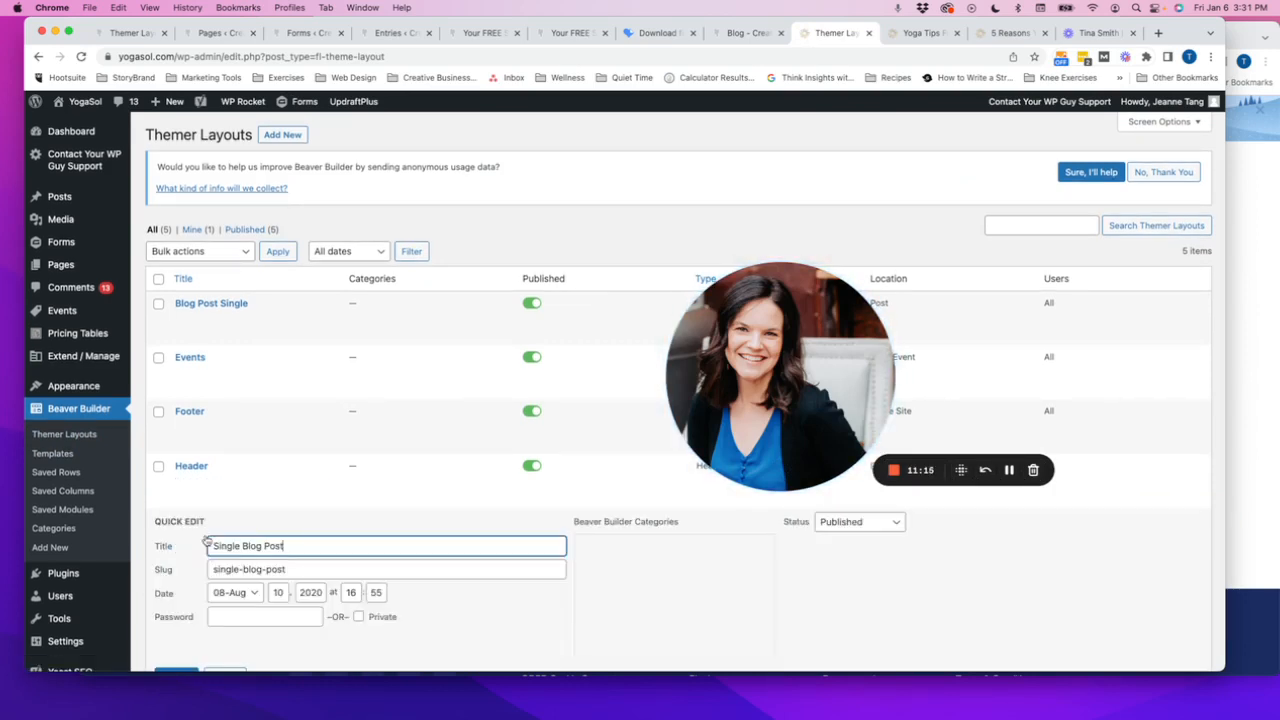
pyautogui.scroll(-1, 214, 570)
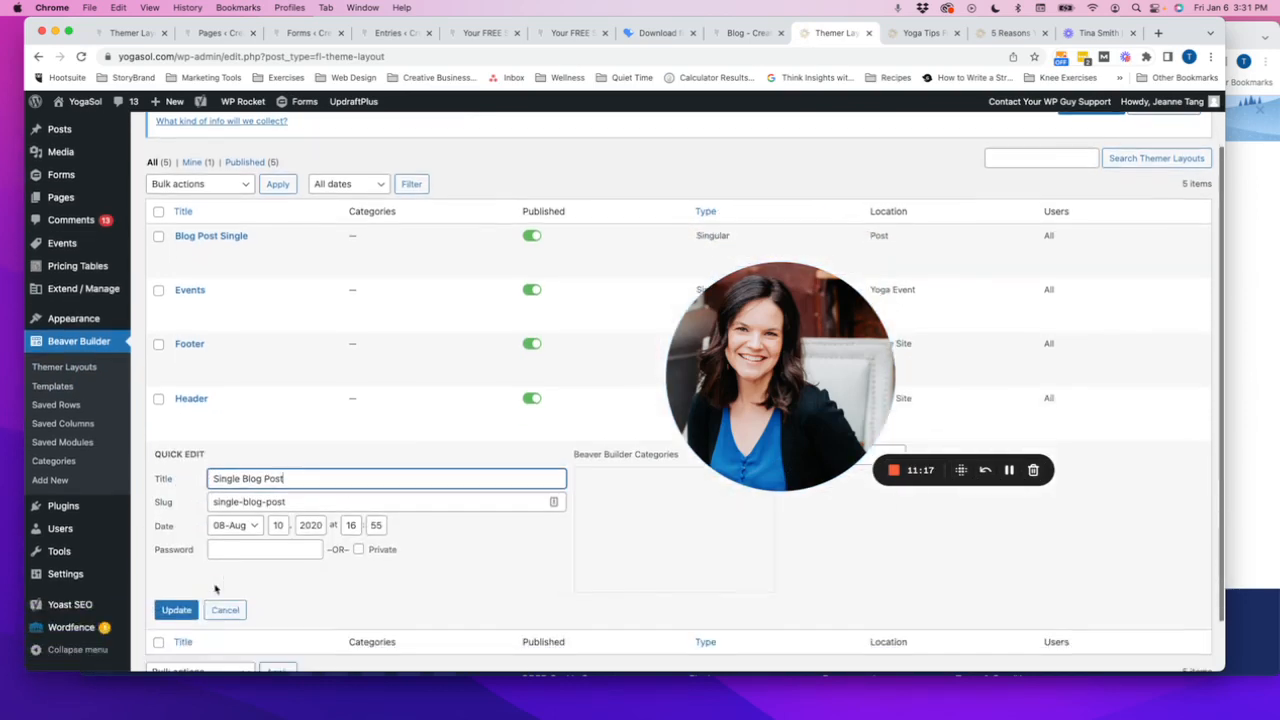
pyautogui.press('Escape')
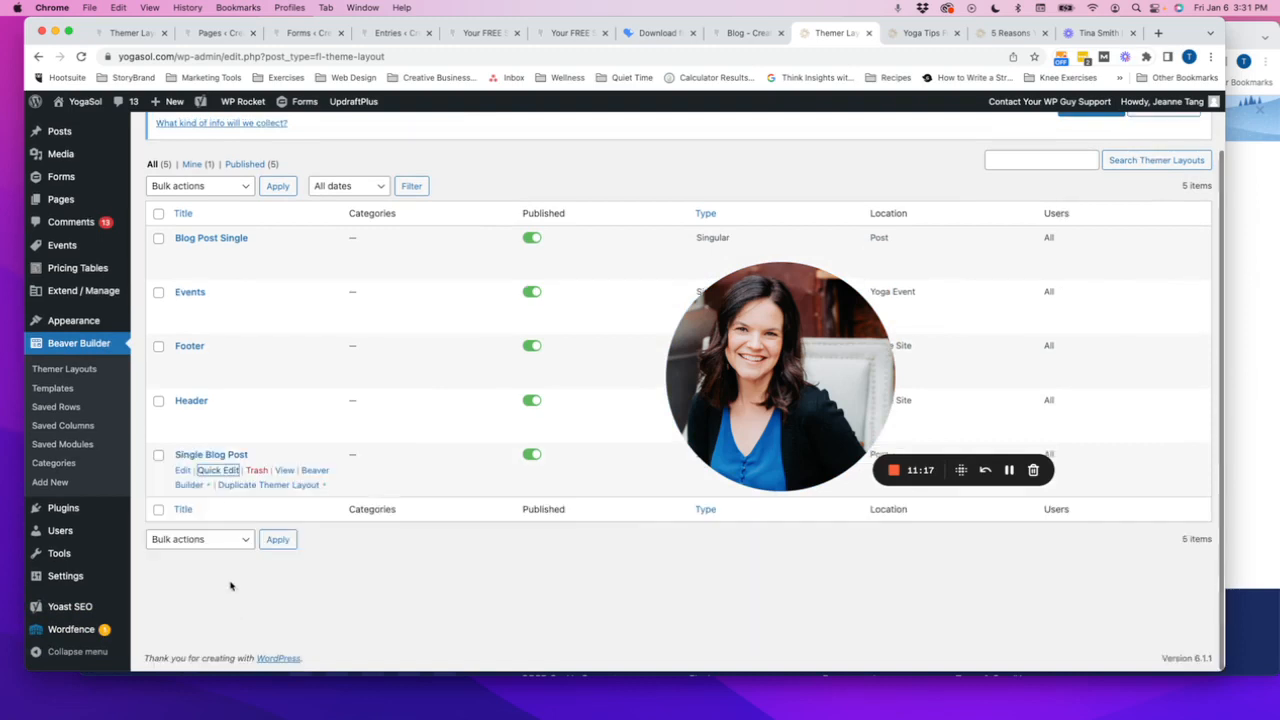
# Unpublish the conflicting Single Blog Post layout, and open the Blog Post Single layout
pyautogui.click(527, 456)
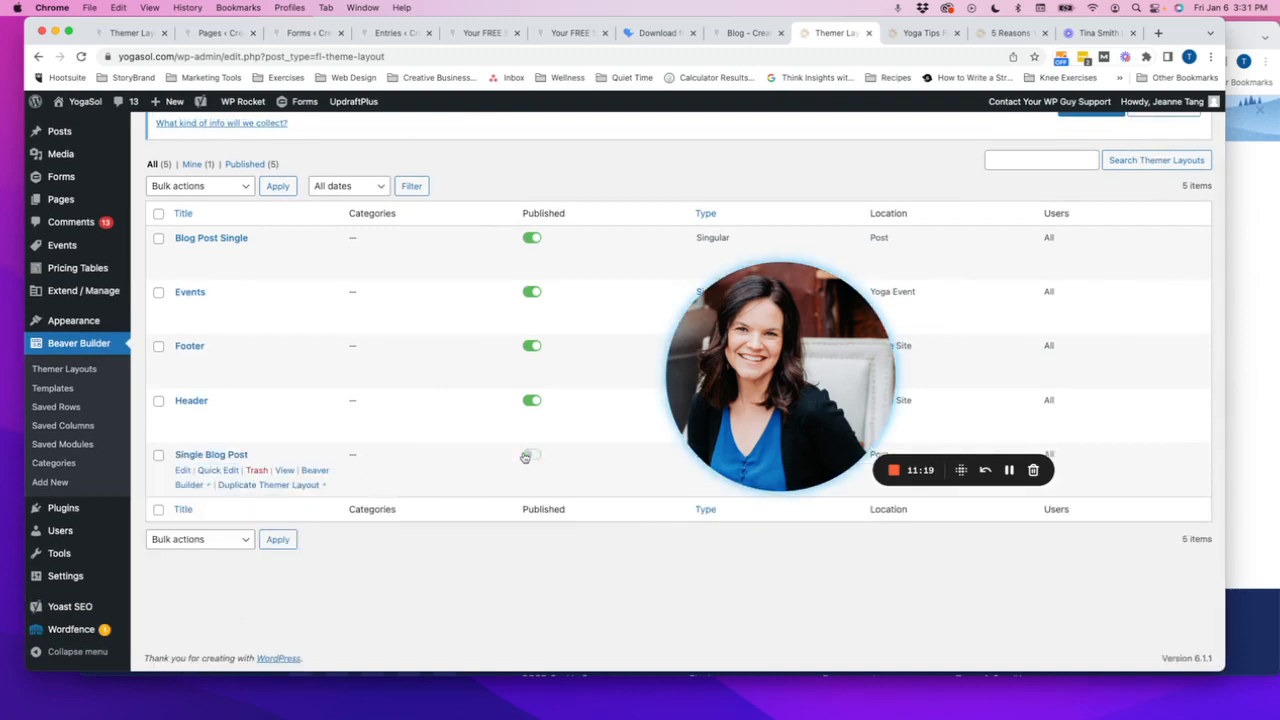
pyautogui.click(228, 240)
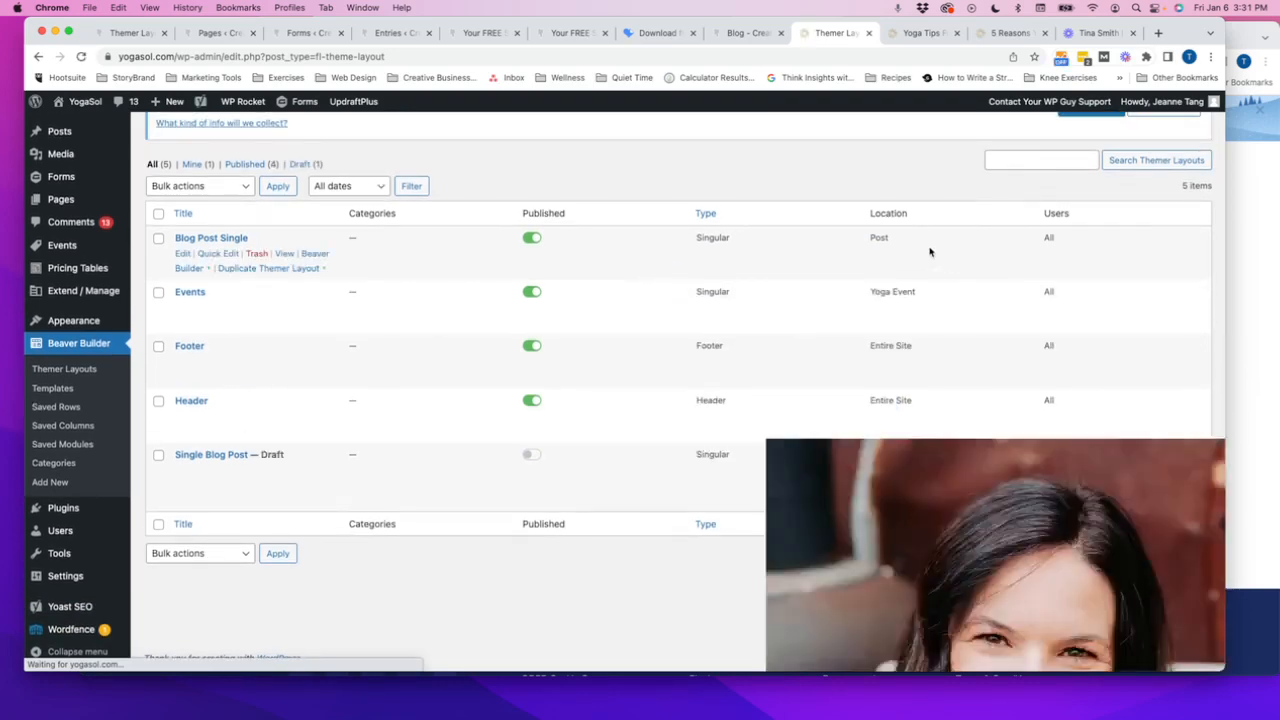
# Reload the live "5 Reasons Yoga is the Perfect Last Minute Holiday Gift" post and check its layout from header to footer
pyautogui.click(980, 34)
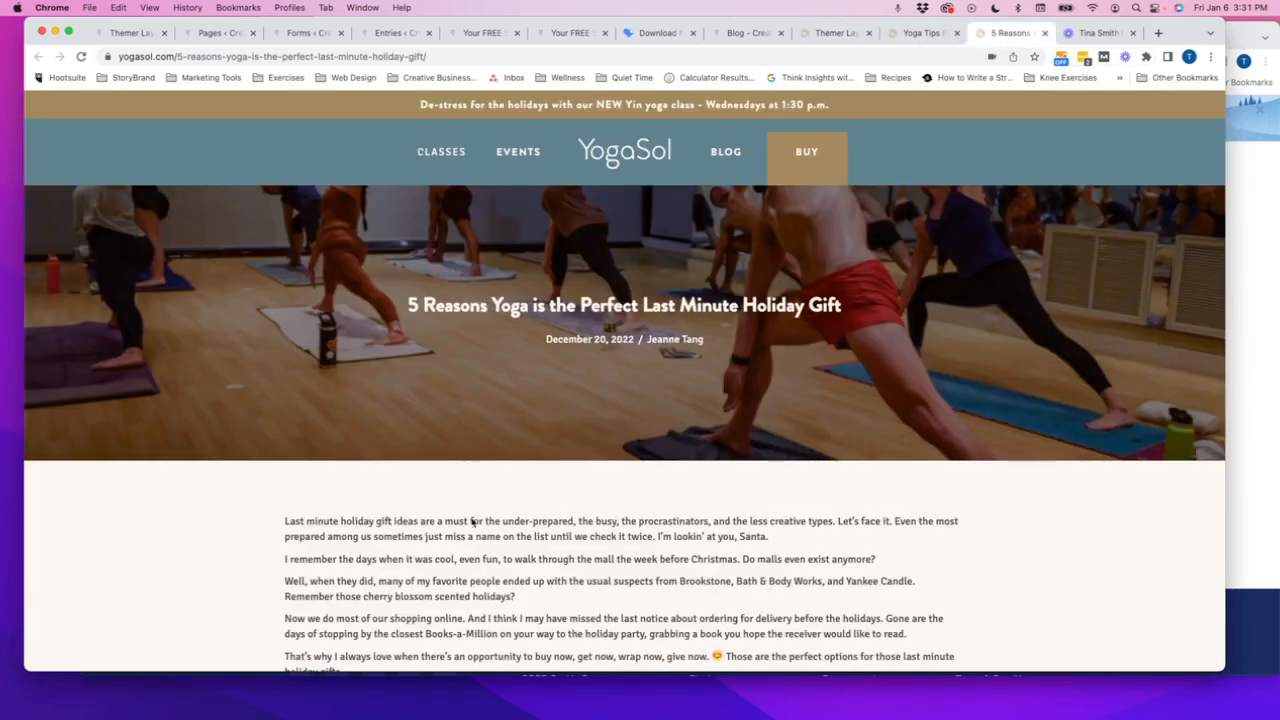
pyautogui.scroll(-20, 473, 521)
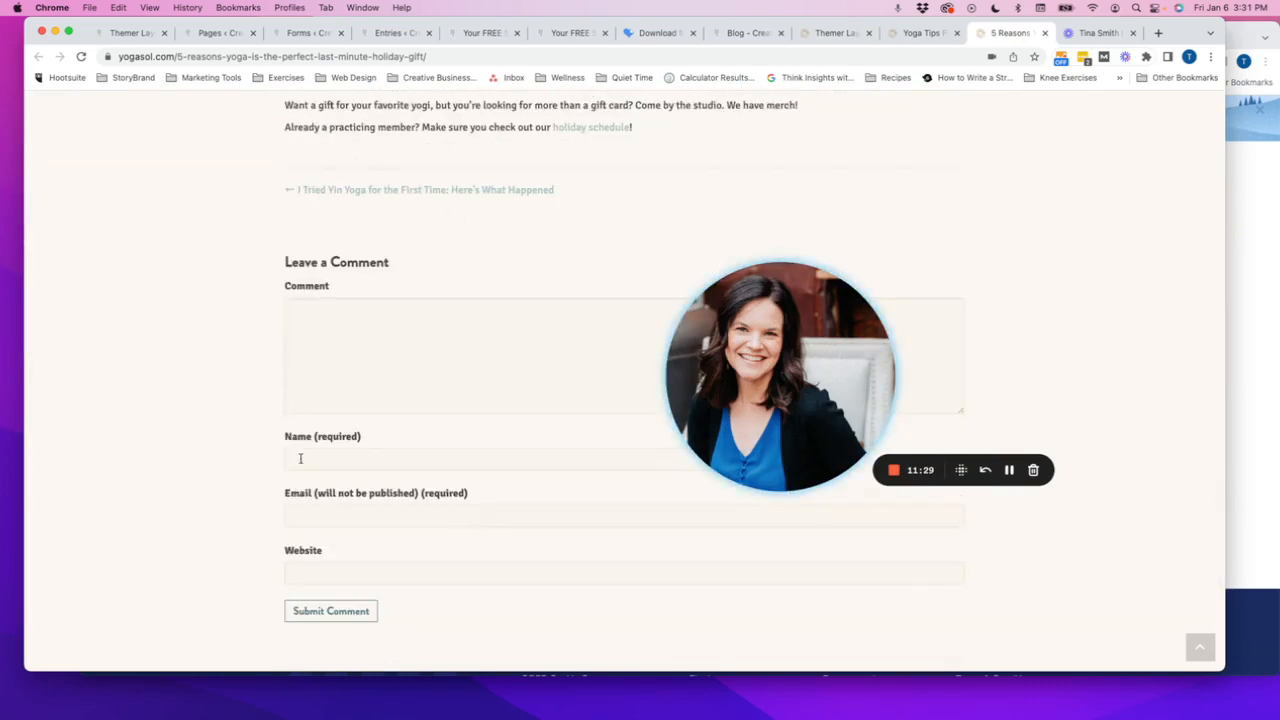
pyautogui.click(82, 57)
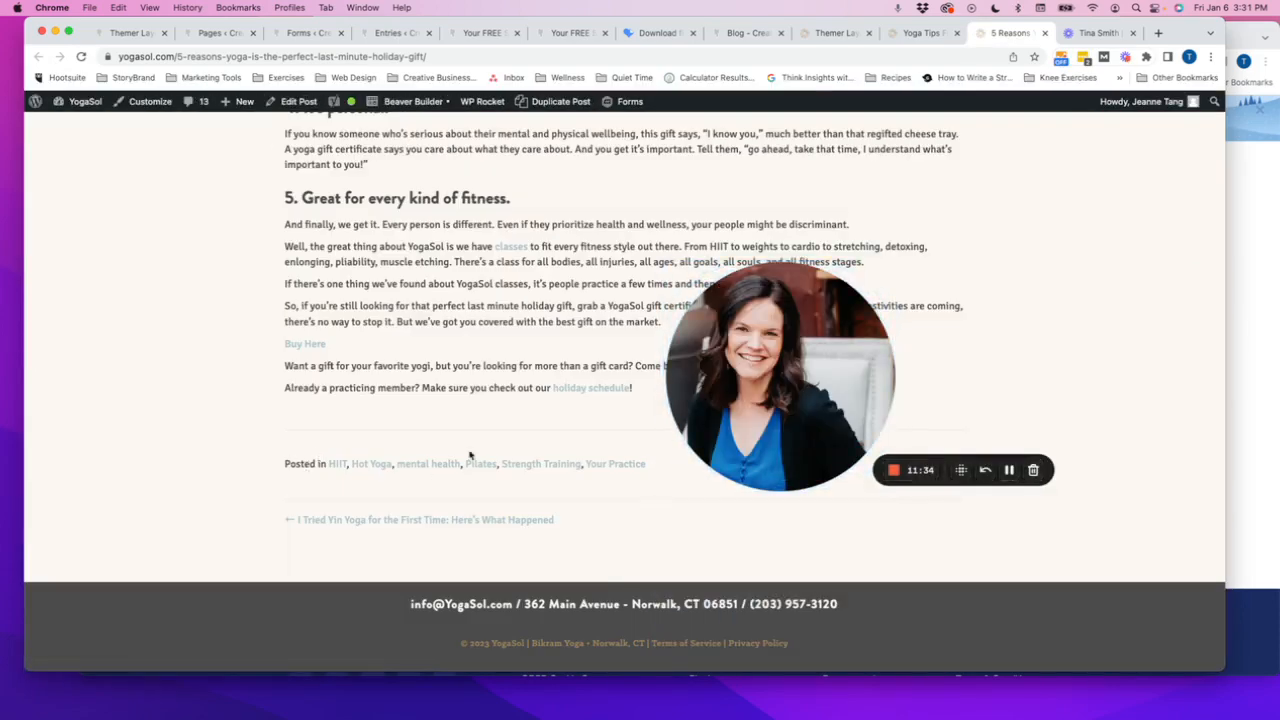
pyautogui.scroll(20, 491, 494)
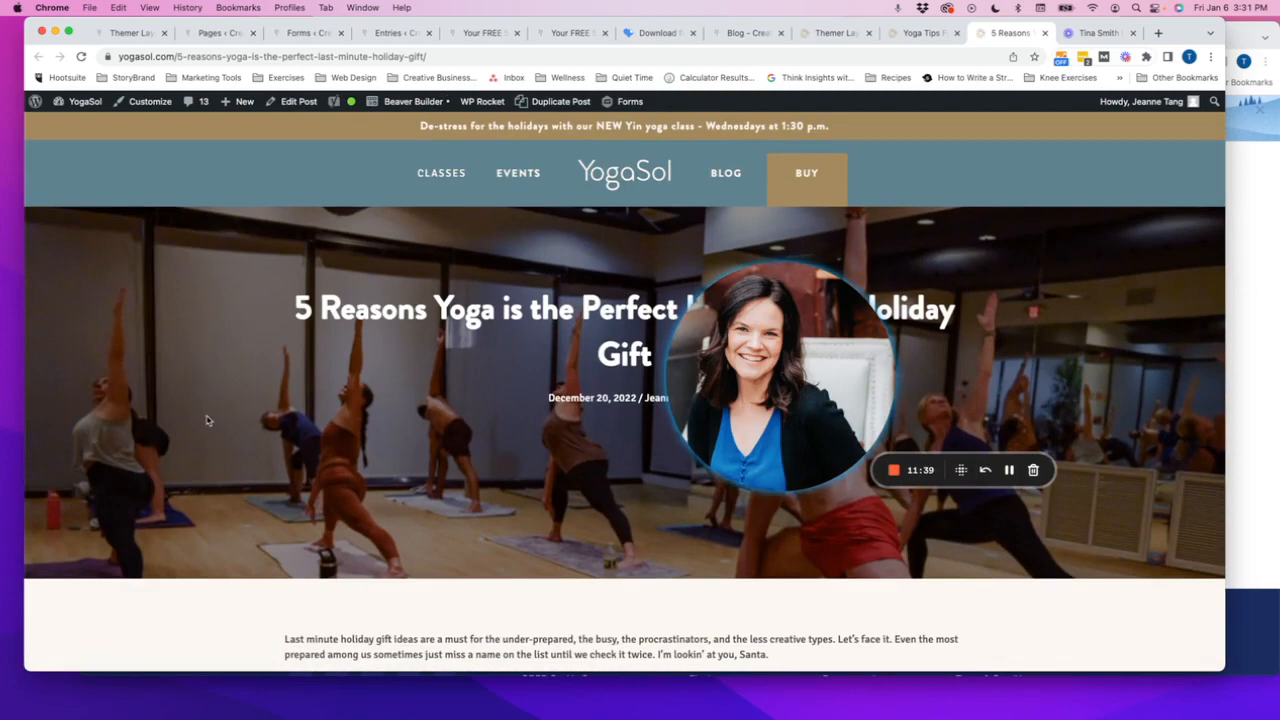
pyautogui.scroll(-20, 209, 420)
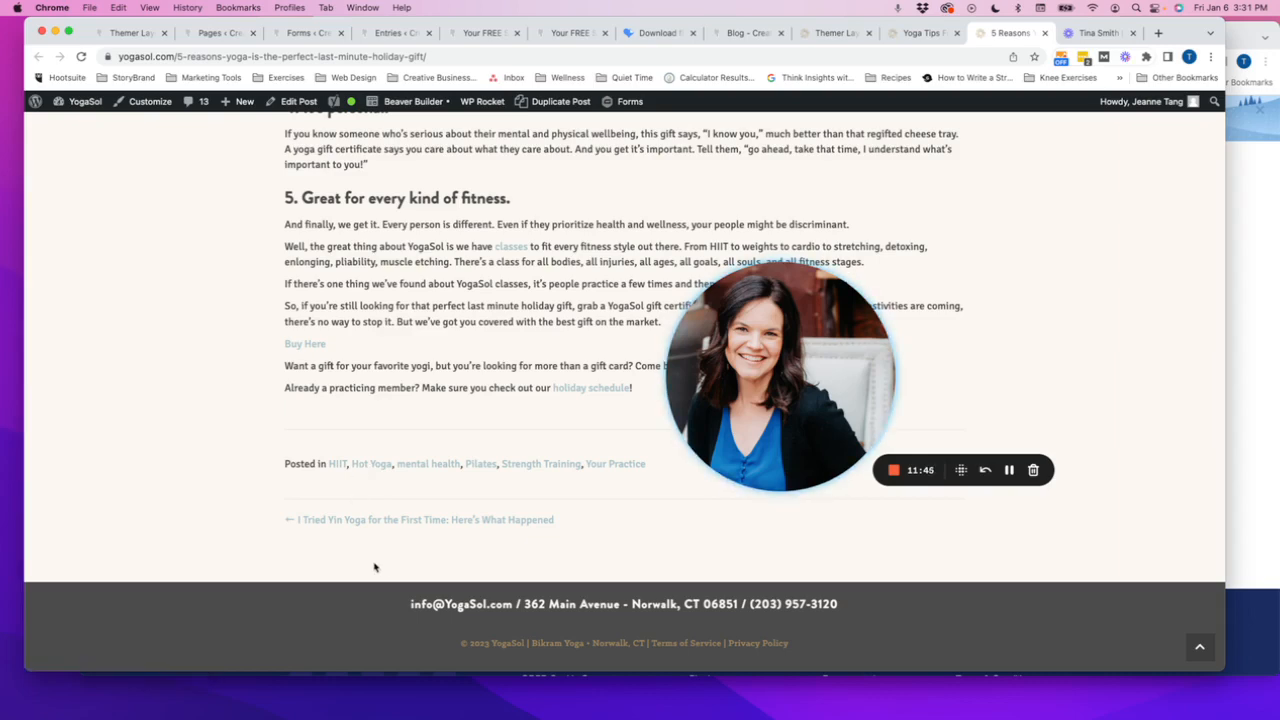
pyautogui.scroll(20, 428, 418)
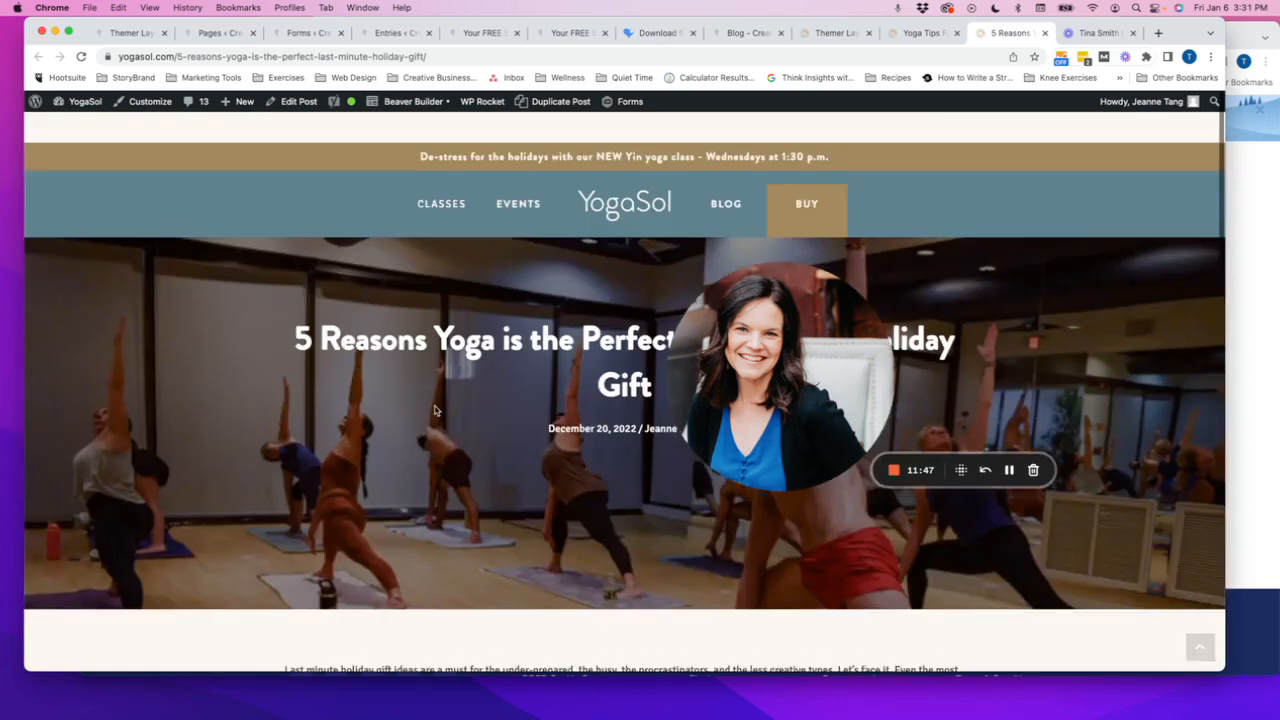